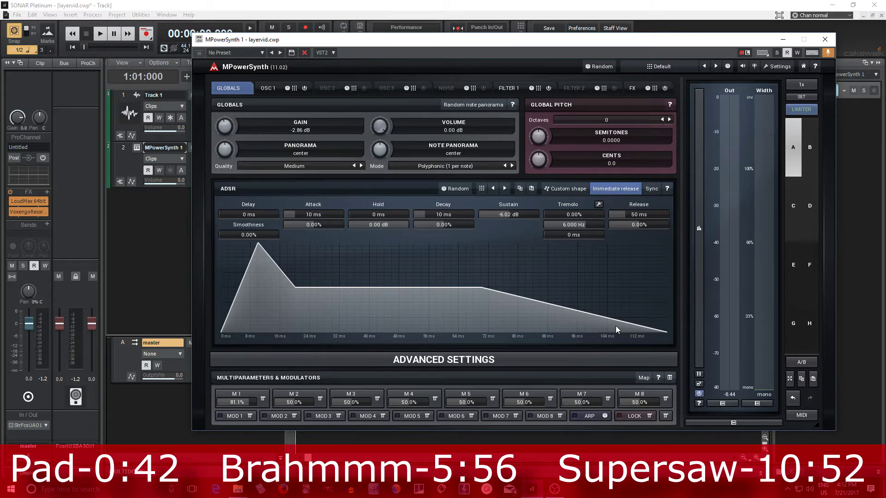
- Load the Pad > Atmospheric preset 'Anorectic oleomargarine' from the preset browser
{"action": "left_click", "coordinate": [668, 69]}
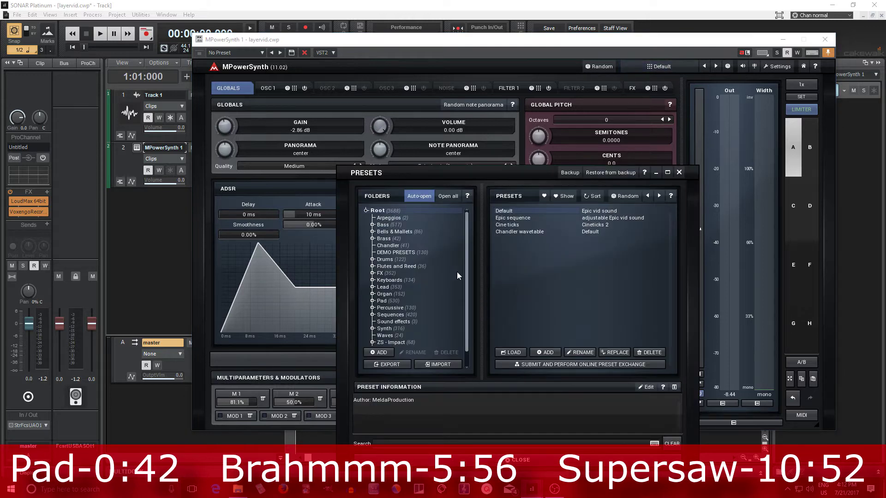
{"action": "left_click", "coordinate": [372, 301]}
{"action": "left_click", "coordinate": [387, 295]}
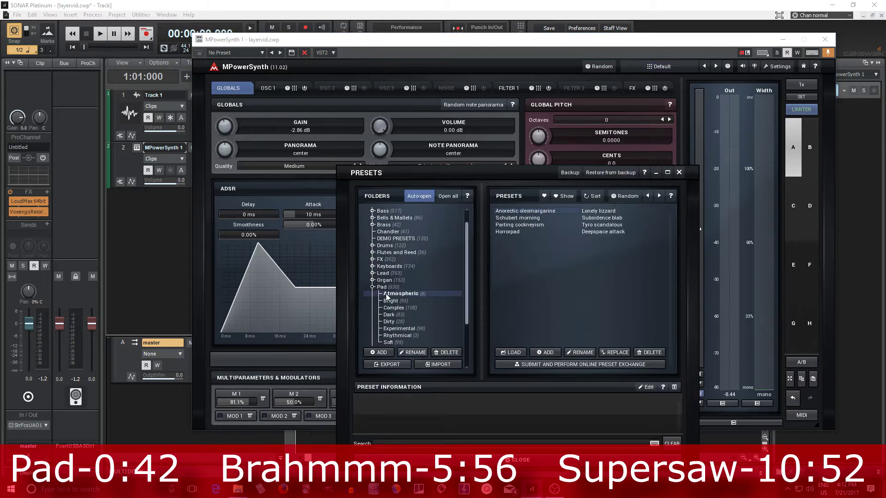
{"action": "left_click", "coordinate": [507, 211]}
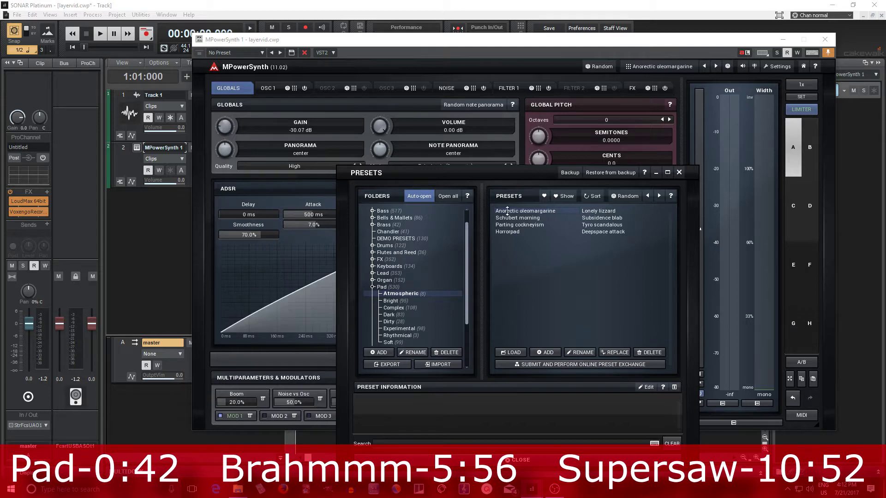
{"action": "left_click", "coordinate": [549, 461]}
- Attach a MIDI controller to the Boom macro and lower Boom from 81.1%
{"action": "right_click", "coordinate": [267, 405]}
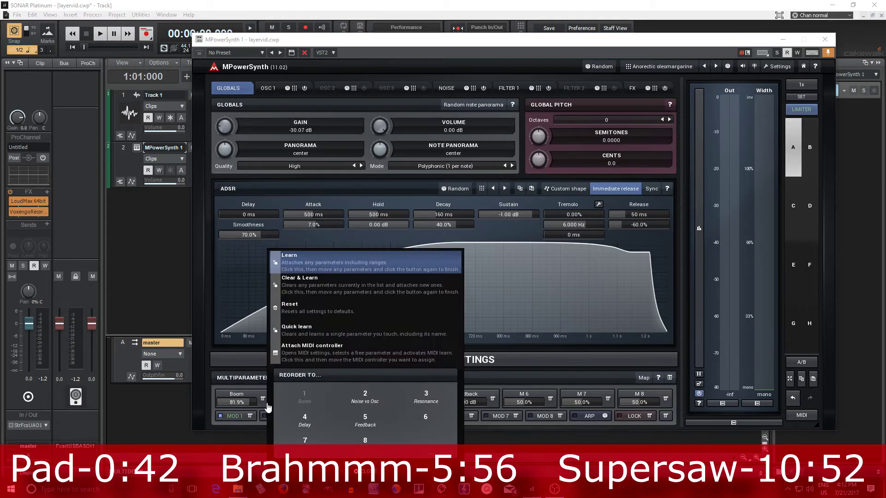
{"action": "left_click", "coordinate": [295, 353]}
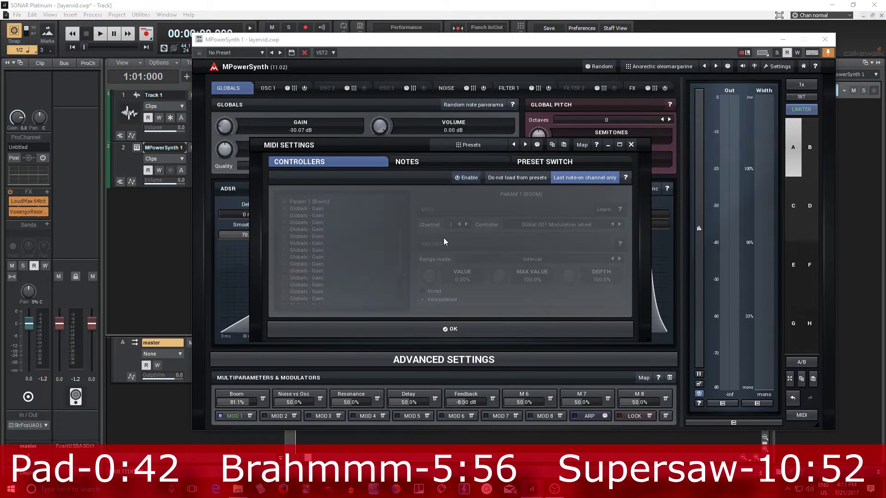
{"action": "left_click", "coordinate": [431, 330]}
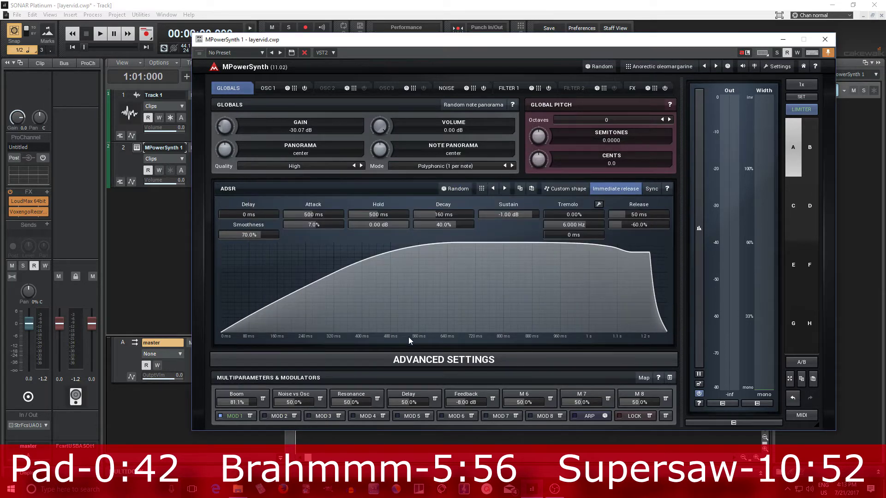
{"action": "left_click_drag", "start_coordinate": [224, 400], "coordinate": [225, 409]}
- Lower the Resonance macro to 16.0% and check the Filter 1 settings
{"action": "left_click_drag", "start_coordinate": [355, 402], "coordinate": [356, 411]}
{"action": "left_click", "coordinate": [509, 90]}
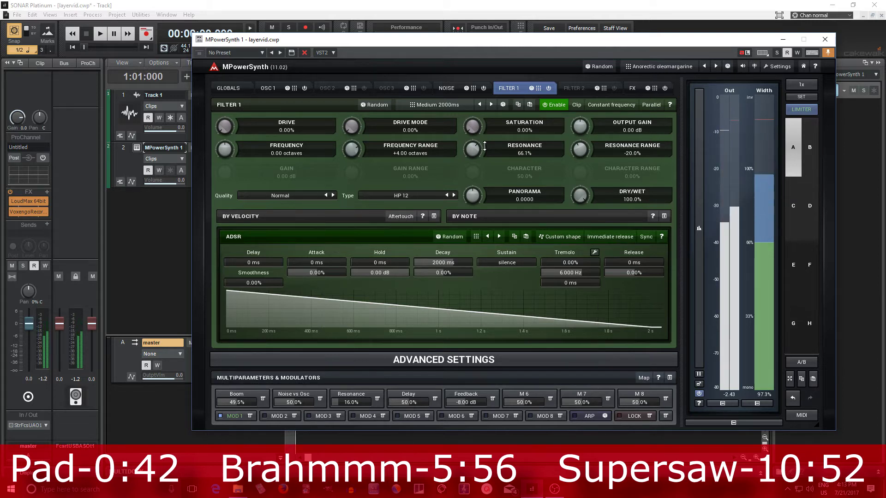
- Delete the middle, upper and last Delay effects from the master chain, then return to Globals
{"action": "left_click", "coordinate": [632, 88]}
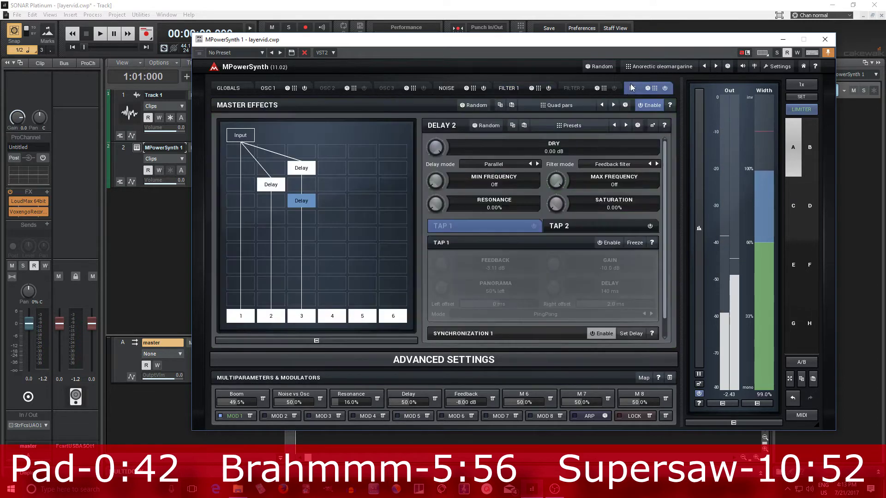
{"action": "left_click", "coordinate": [271, 317]}
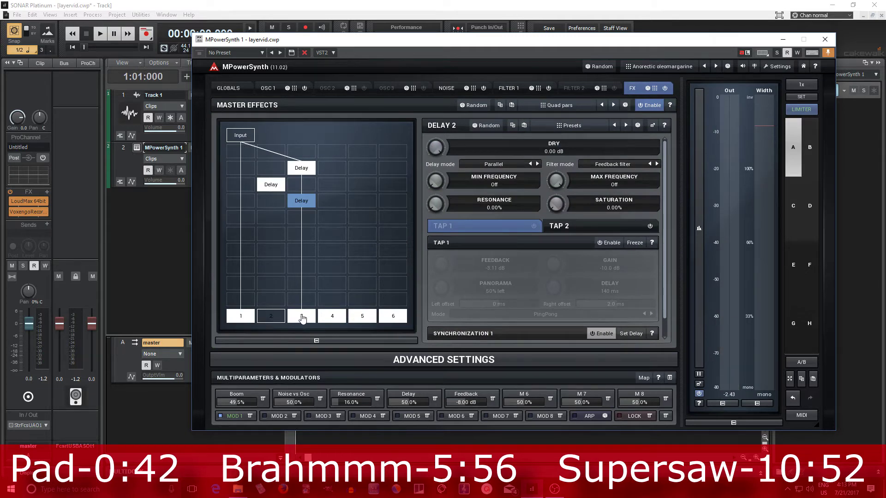
{"action": "left_click", "coordinate": [277, 188]}
{"action": "left_click", "coordinate": [508, 281]}
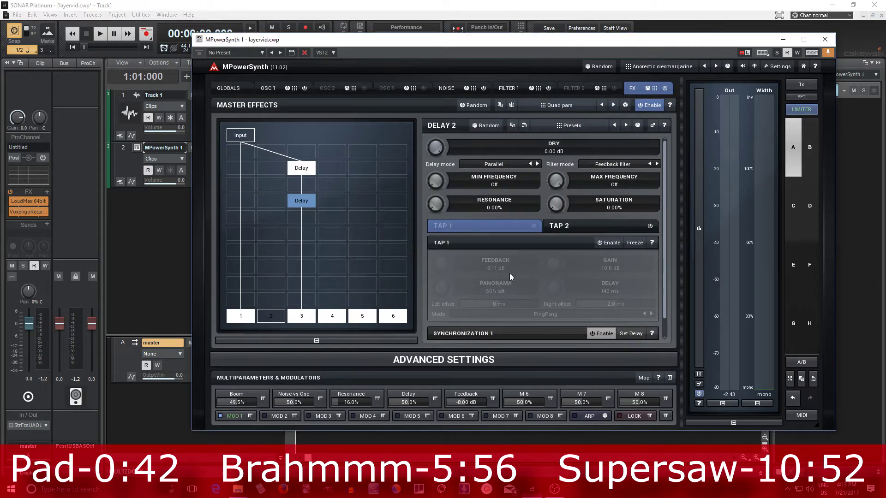
{"action": "left_click", "coordinate": [301, 169]}
{"action": "left_click", "coordinate": [567, 260]}
{"action": "left_click", "coordinate": [302, 204]}
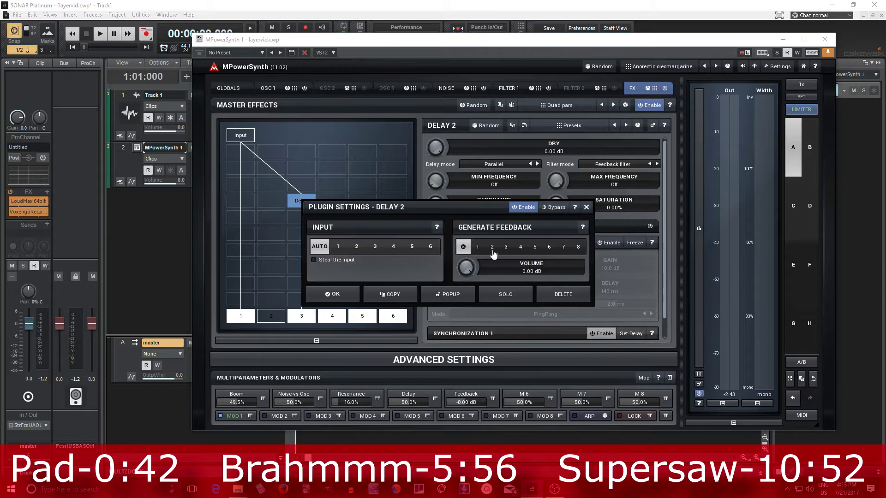
{"action": "left_click", "coordinate": [558, 297]}
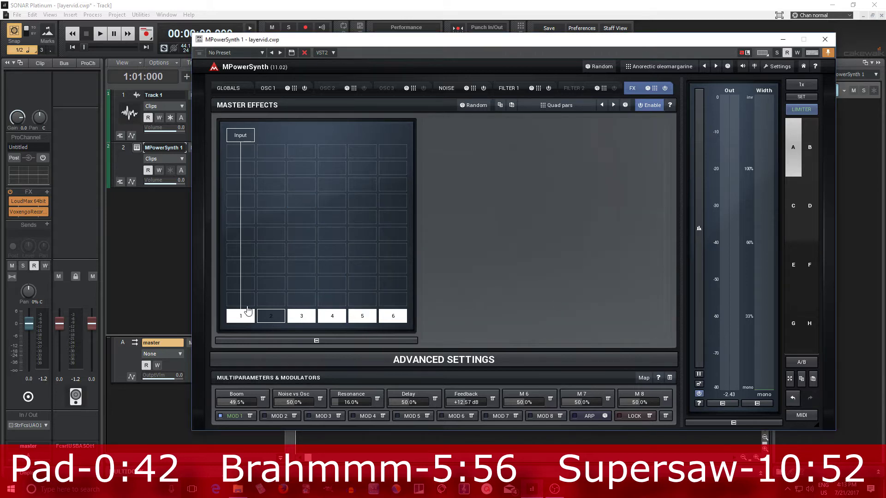
{"action": "left_click", "coordinate": [226, 89]}
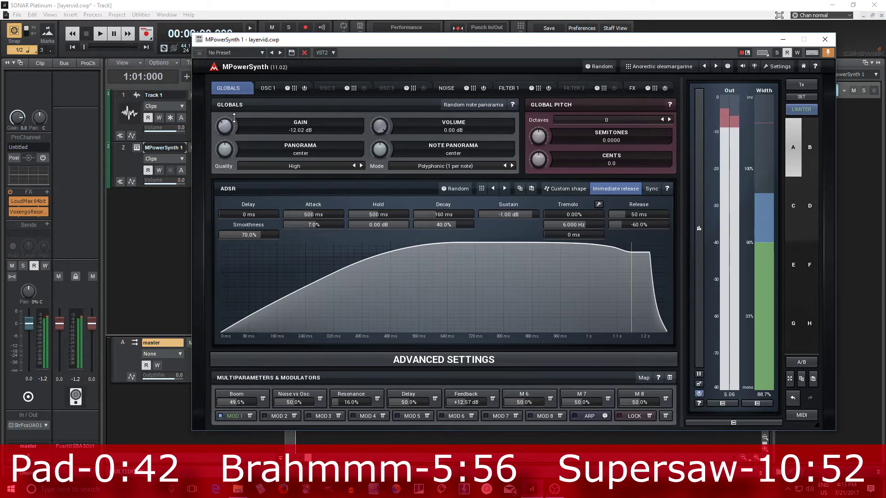
- Lower global gain to -18.55 dB, check Filter 1, and route the empty FX chain to output 1
{"action": "left_click_drag", "start_coordinate": [225, 126], "coordinate": [225, 134]}
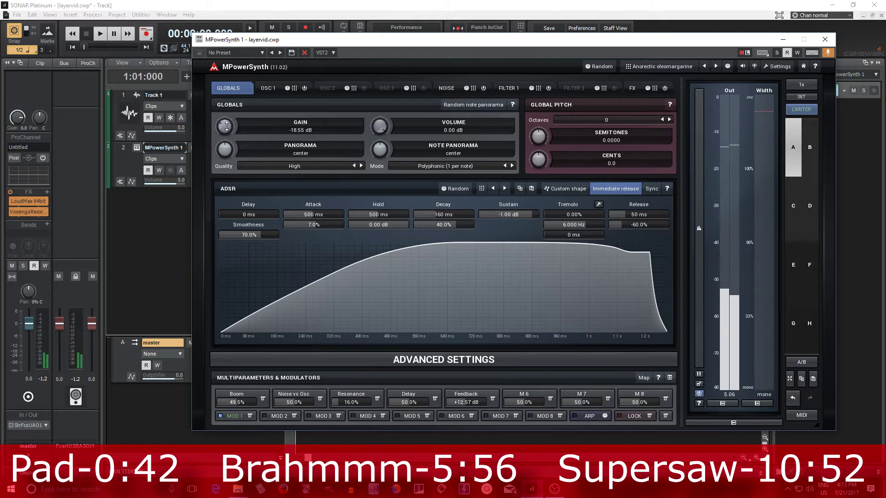
{"action": "left_click", "coordinate": [508, 88]}
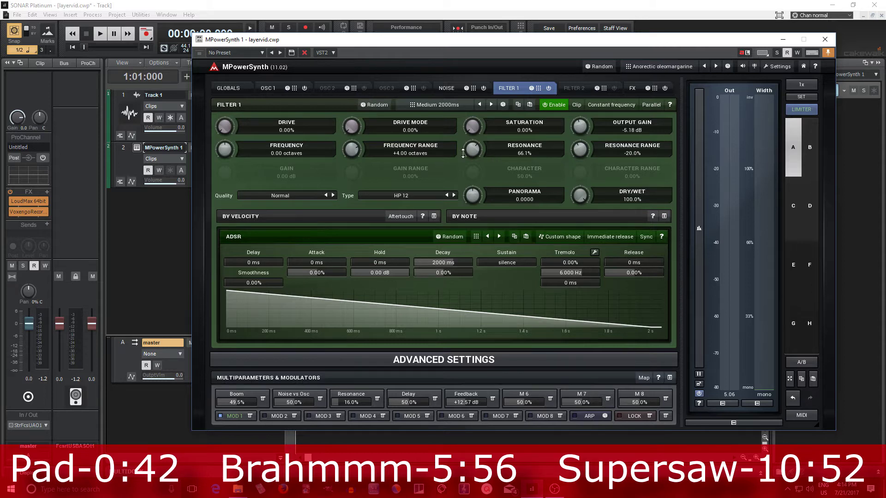
{"action": "left_click", "coordinate": [639, 88]}
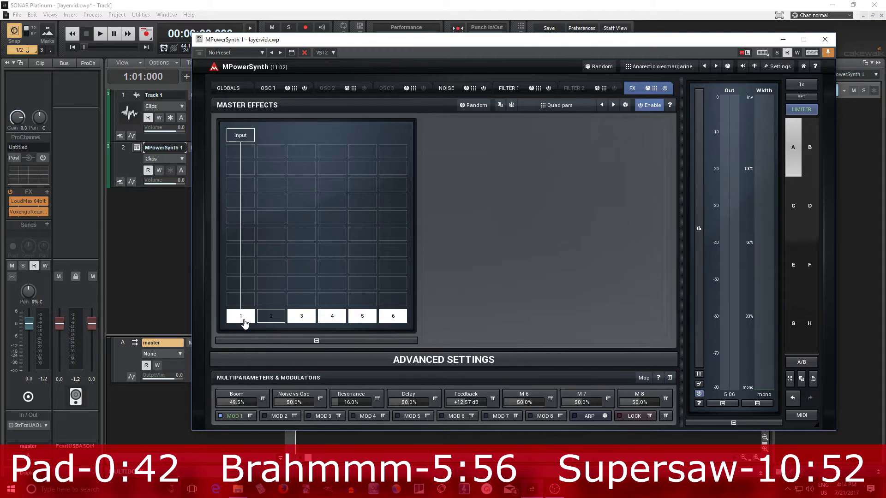
{"action": "left_click", "coordinate": [244, 319]}
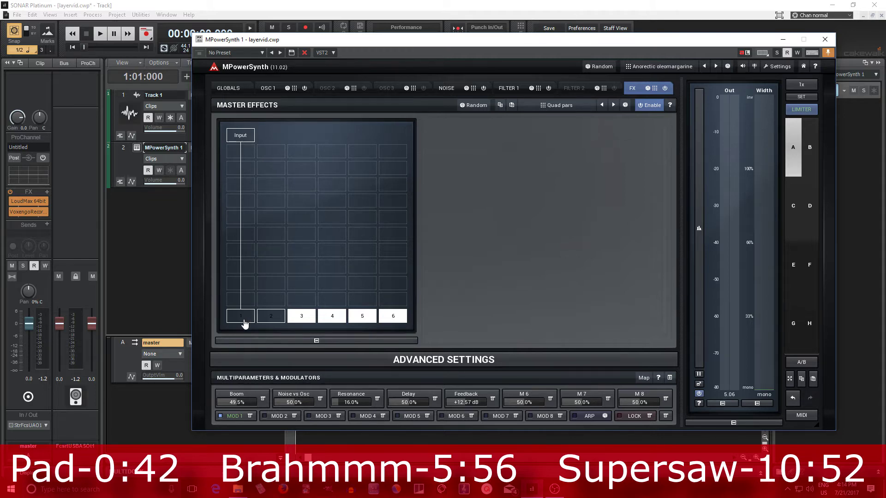
- Add a PowerSynth layer in the first grid cell, shown in an enlarged window with presets open
{"action": "left_click", "coordinate": [269, 152]}
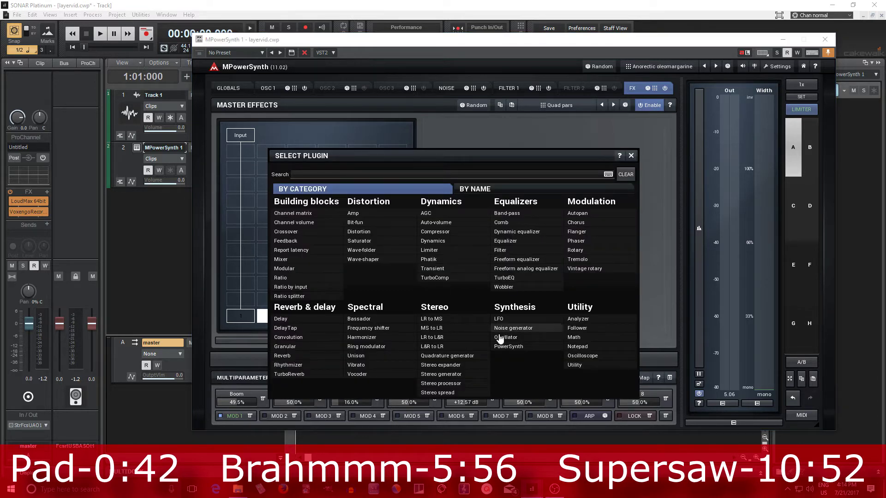
{"action": "left_click", "coordinate": [520, 351]}
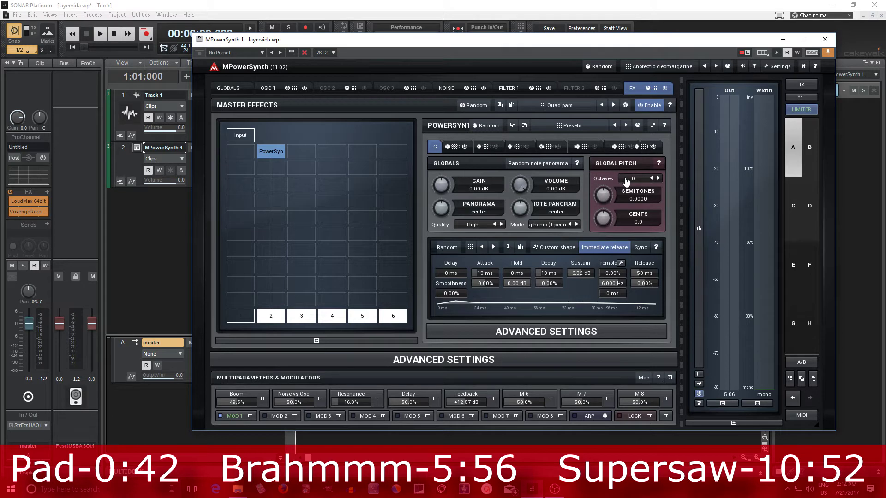
{"action": "left_click", "coordinate": [653, 126]}
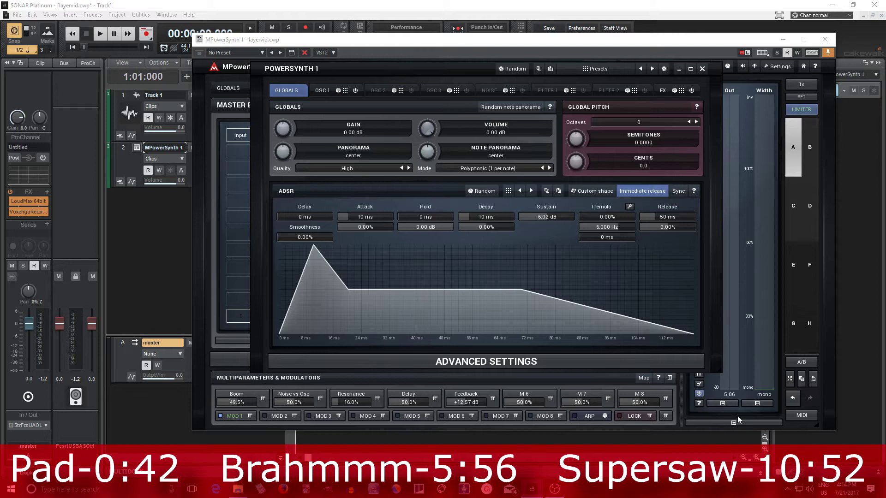
{"action": "mouse_move", "coordinate": [715, 369]}
{"action": "left_mouse_down"}
{"action": "mouse_move", "coordinate": [803, 422]}
{"action": "mouse_move", "coordinate": [813, 457]}
{"action": "mouse_move", "coordinate": [718, 370]}
{"action": "mouse_move", "coordinate": [867, 471]}
{"action": "mouse_move", "coordinate": [739, 396]}
{"action": "mouse_move", "coordinate": [723, 372]}
{"action": "left_mouse_up"}
{"action": "left_click", "coordinate": [592, 71]}
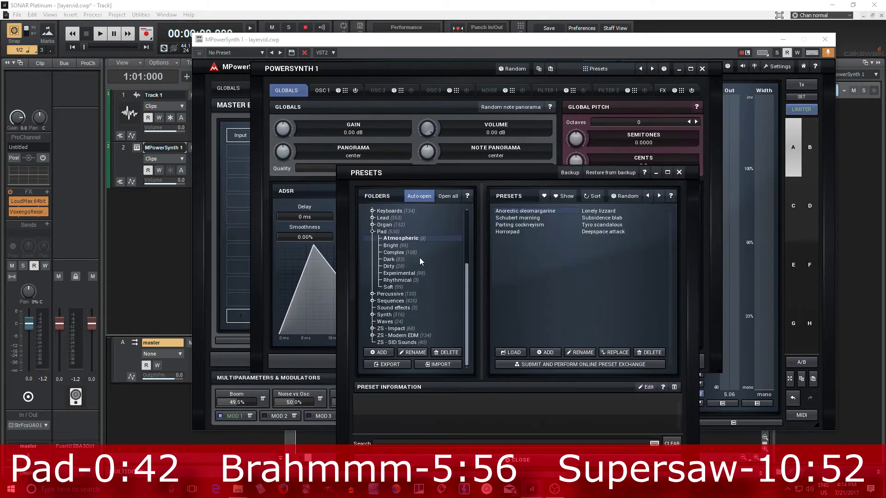
- Load the Pad > Soft 'Warm Classic Pad' preset into the PowerSynth layer
{"action": "left_click", "coordinate": [392, 288]}
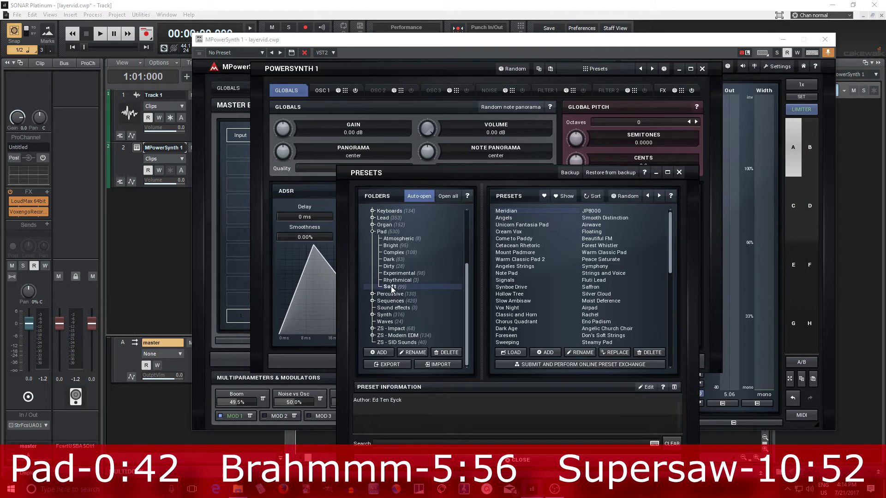
{"action": "left_click", "coordinate": [610, 252]}
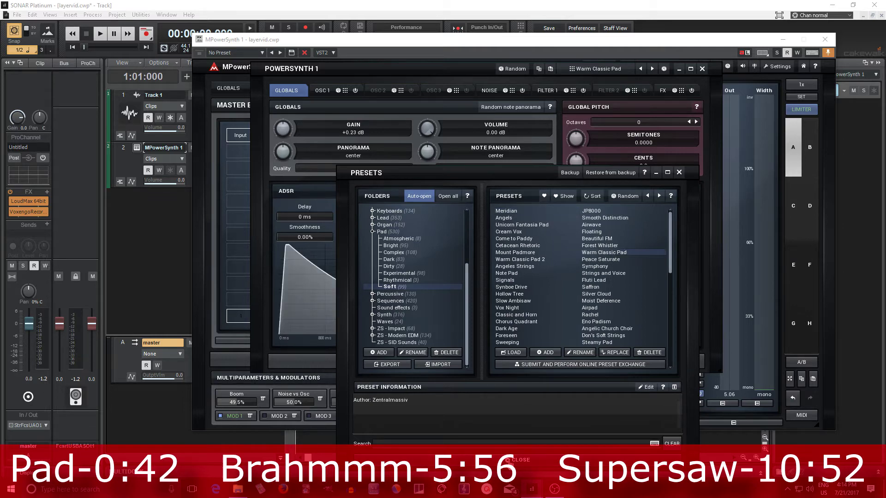
{"action": "left_click", "coordinate": [679, 172]}
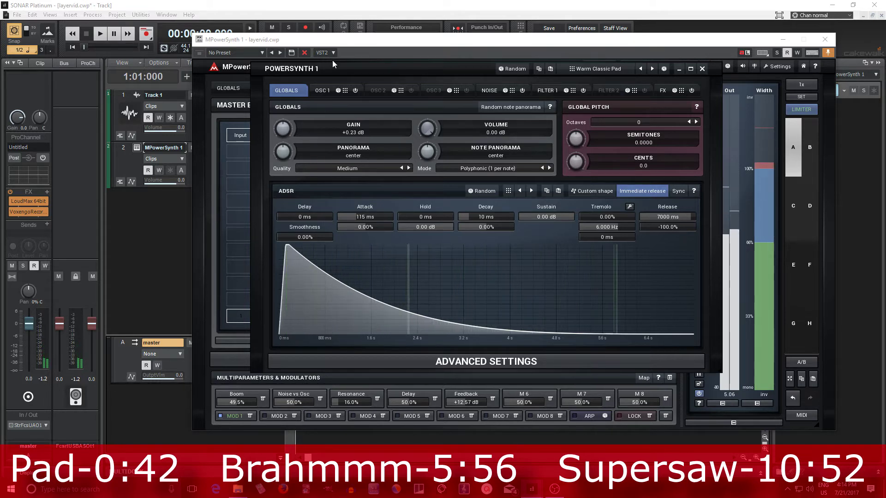
- Raise the main gain to -6.07 dB and close the PowerSynth layer window
{"action": "left_click_drag", "start_coordinate": [334, 67], "coordinate": [413, 74]}
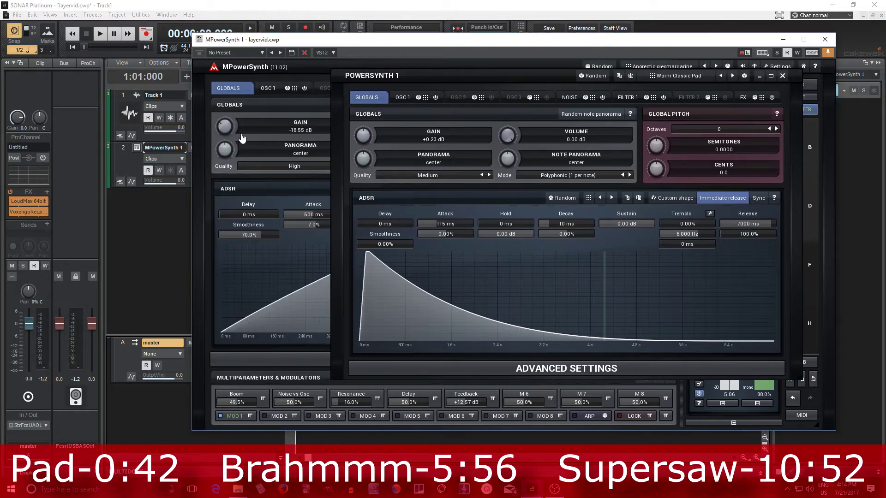
{"action": "left_click_drag", "start_coordinate": [242, 138], "coordinate": [255, 118]}
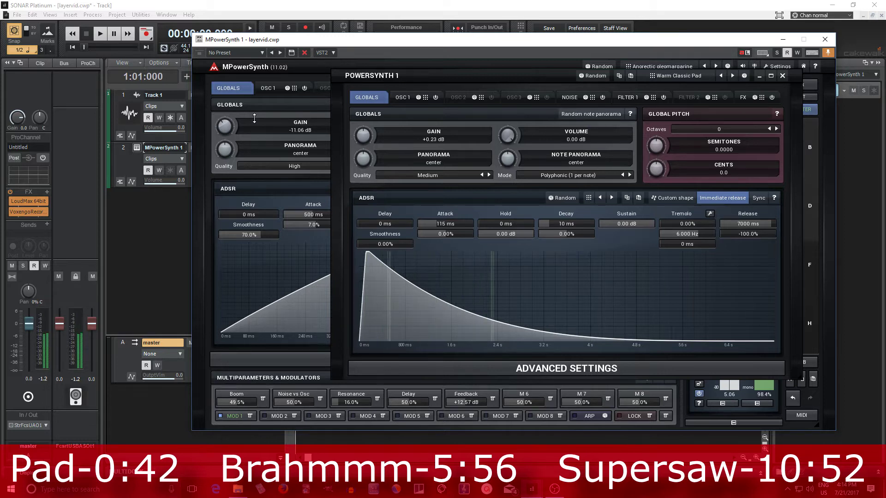
{"action": "left_click_drag", "start_coordinate": [252, 124], "coordinate": [317, 118]}
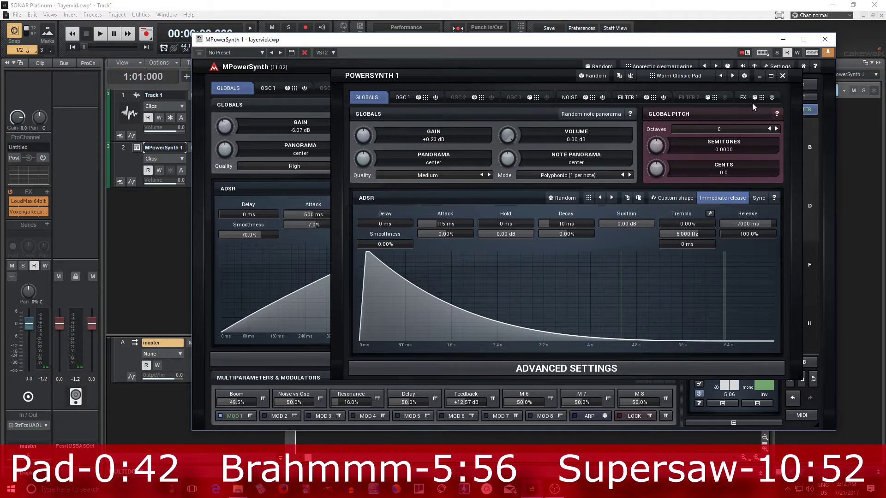
{"action": "left_click", "coordinate": [783, 76]}
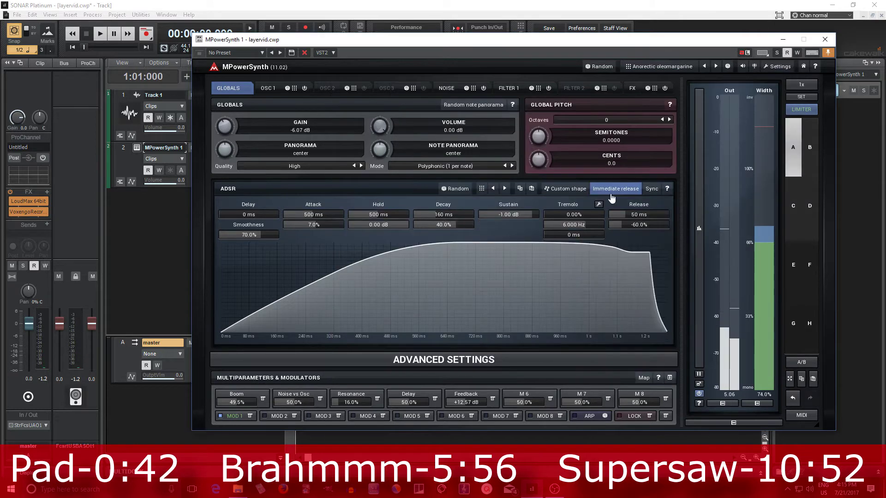
- Connect the input to output 1 and add a Mixer fed by inputs 1 and 2
{"action": "left_click", "coordinate": [632, 89]}
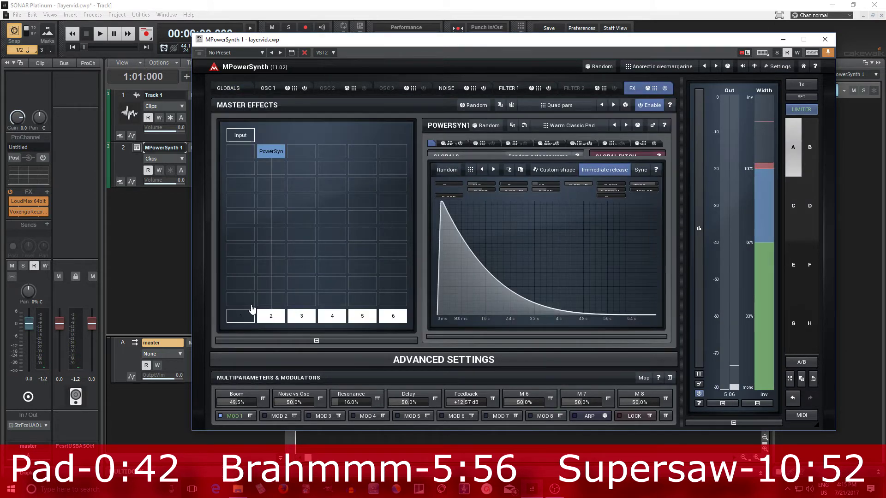
{"action": "left_click", "coordinate": [249, 319]}
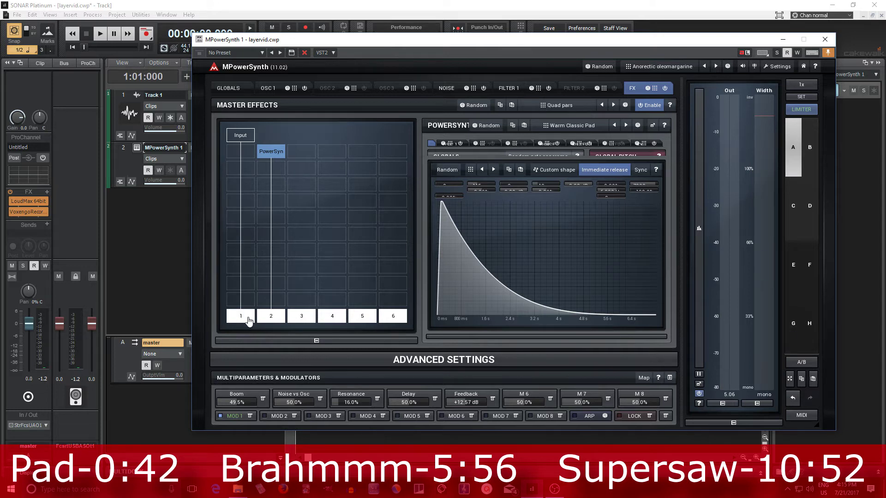
{"action": "left_click", "coordinate": [247, 209]}
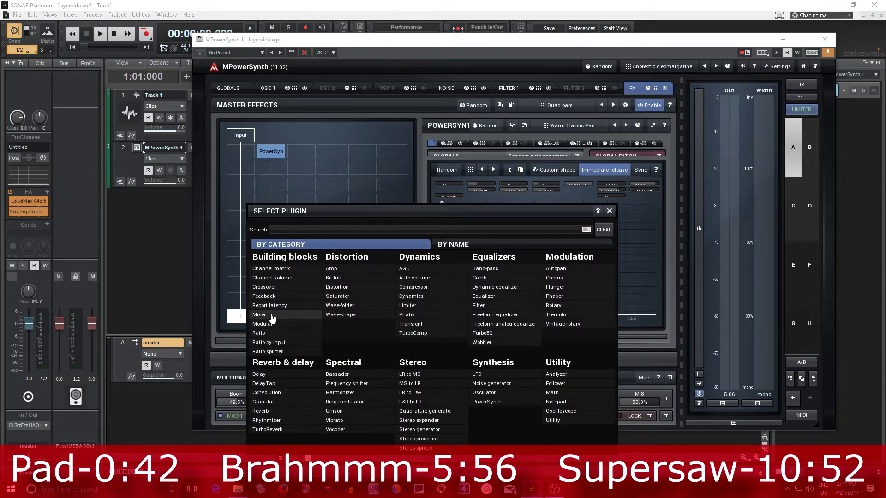
{"action": "left_click", "coordinate": [271, 317]}
{"action": "left_click", "coordinate": [249, 202]}
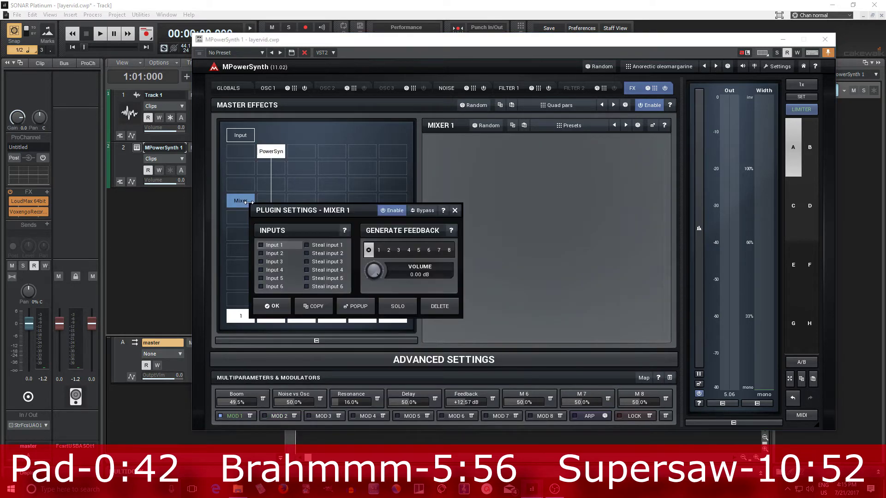
{"action": "left_click", "coordinate": [261, 245]}
{"action": "left_click", "coordinate": [261, 254]}
{"action": "left_click", "coordinate": [267, 308]}
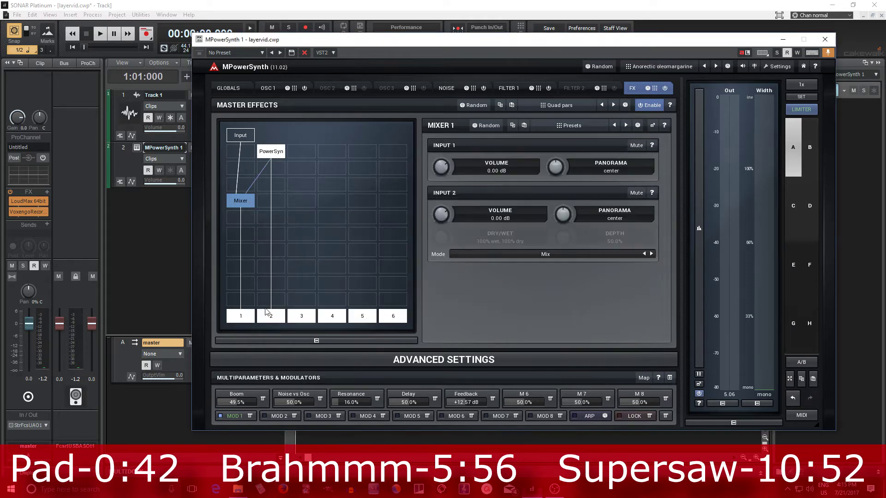
- Stop the PowerSynth layer feeding output 2 and lower Mixer input 1 to -7.18 dB
{"action": "left_click", "coordinate": [272, 318]}
{"action": "left_click_drag", "start_coordinate": [445, 168], "coordinate": [446, 182]}
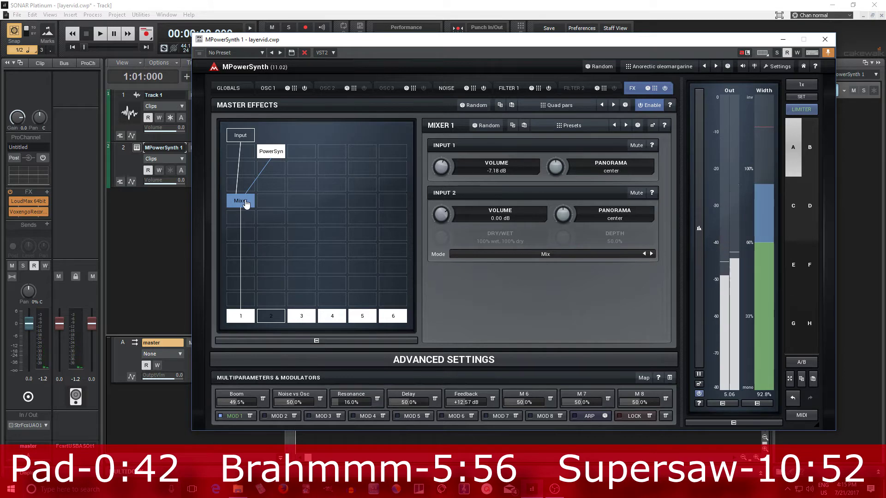
{"action": "right_click", "coordinate": [246, 202]}
- Replace the Mixer with a Ratio module side-chained from input 2
{"action": "left_click", "coordinate": [436, 303]}
{"action": "left_click", "coordinate": [241, 201]}
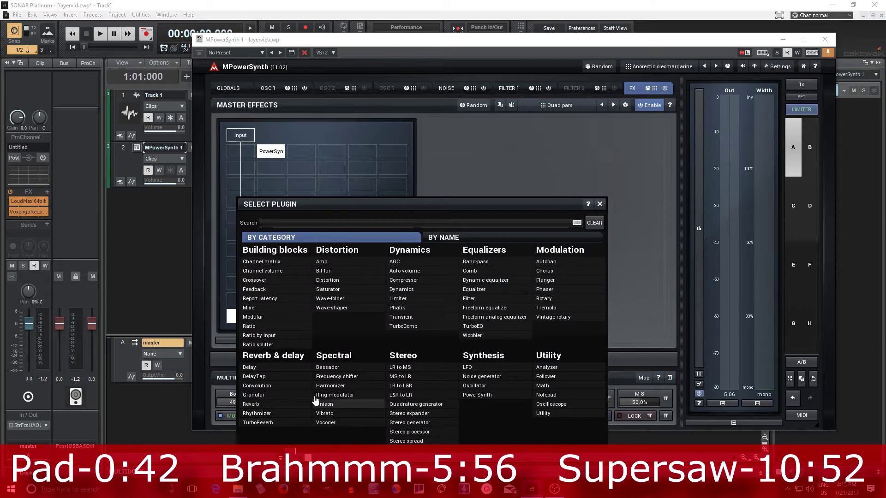
{"action": "left_click", "coordinate": [249, 327]}
{"action": "right_click", "coordinate": [240, 201]}
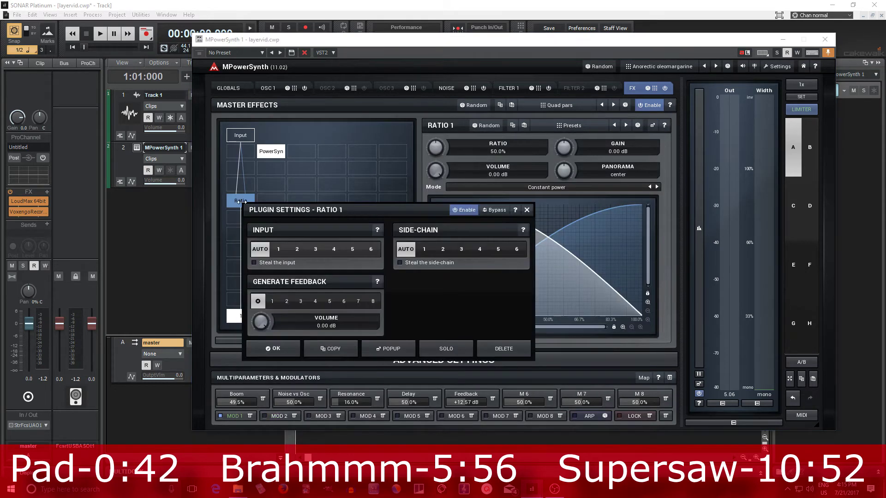
{"action": "left_click", "coordinate": [446, 252]}
{"action": "left_click", "coordinate": [273, 349]}
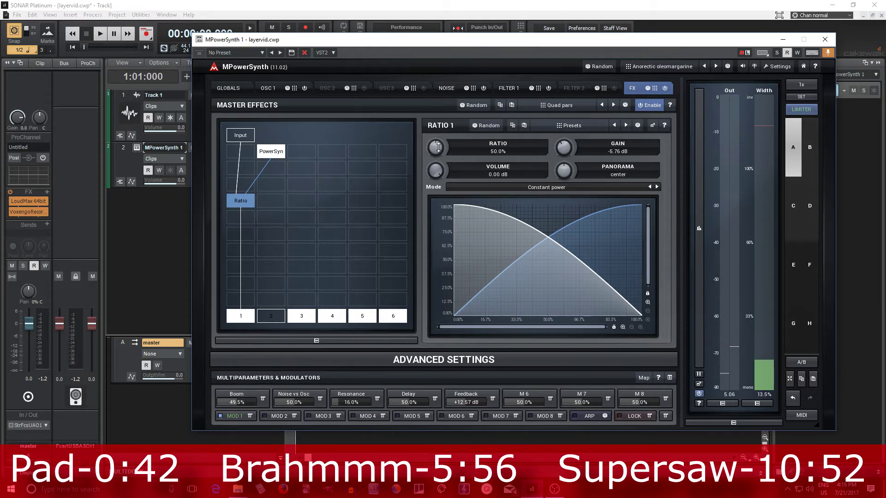
- Set the Ratio gain to -5.76 dB, reset its ratio to 50.0%, and switch off output 1
{"action": "mouse_move", "coordinate": [439, 147]}
{"action": "left_mouse_down"}
{"action": "mouse_move", "coordinate": [439, 178]}
{"action": "mouse_move", "coordinate": [438, 147]}
{"action": "left_mouse_up"}
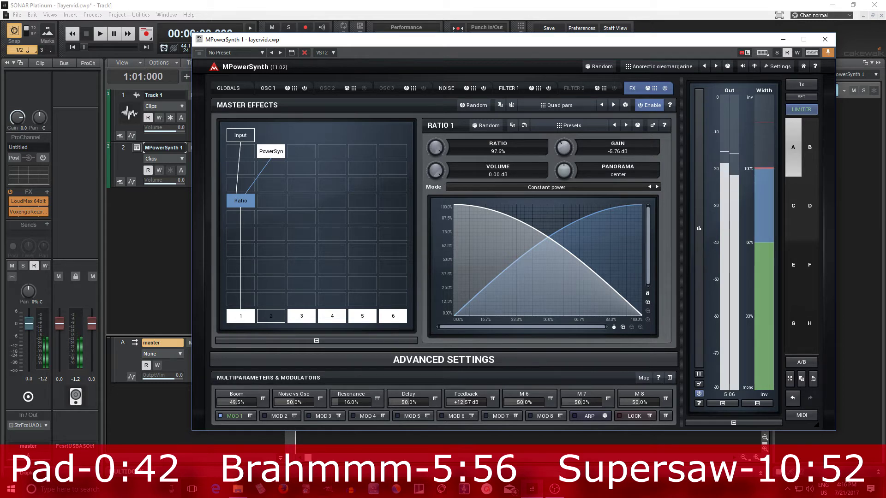
{"action": "double_click", "coordinate": [438, 147]}
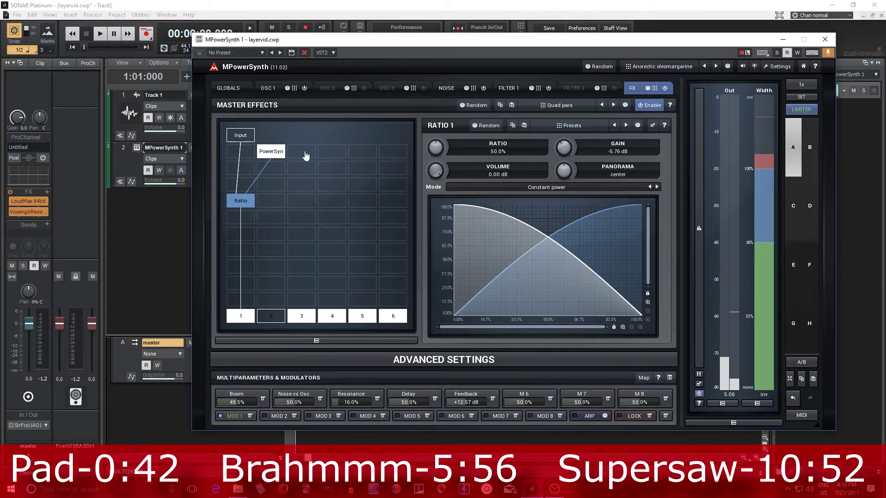
{"action": "left_click", "coordinate": [240, 316]}
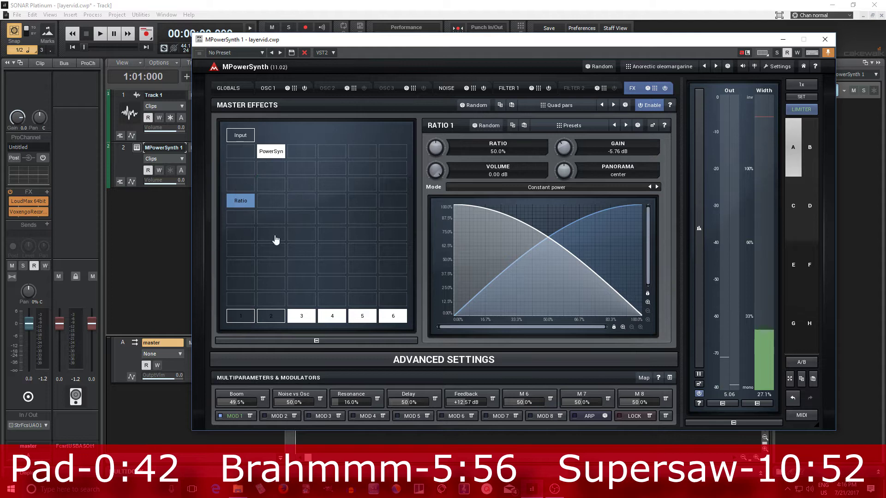
- Add a second PowerSynth layer and load the Keyboards > Pianos 'Tines B' preset into it
{"action": "double_click", "coordinate": [302, 153]}
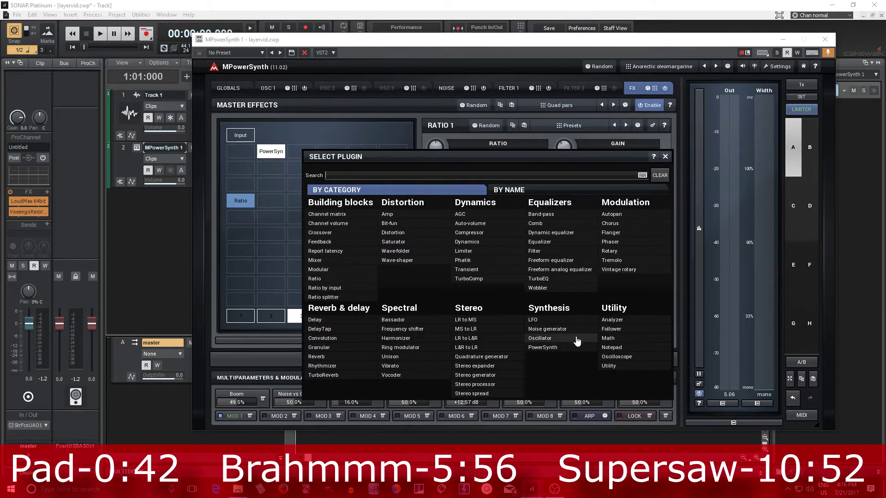
{"action": "left_click", "coordinate": [557, 349]}
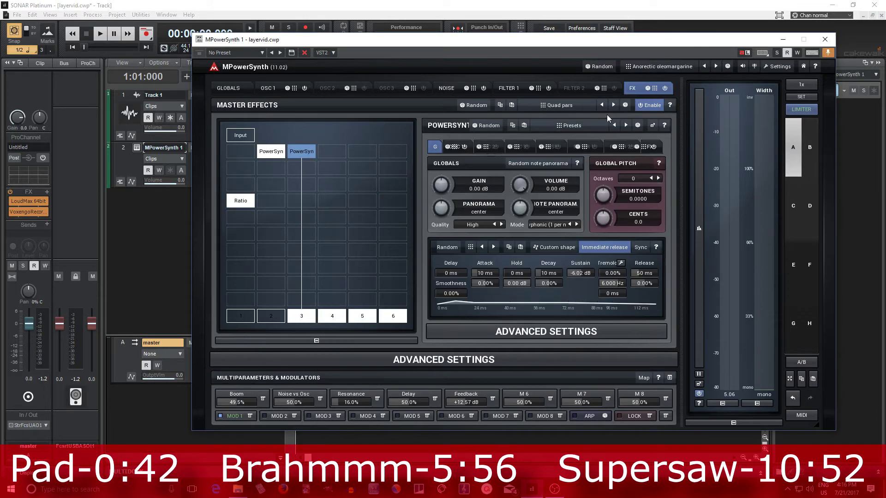
{"action": "left_click", "coordinate": [653, 127]}
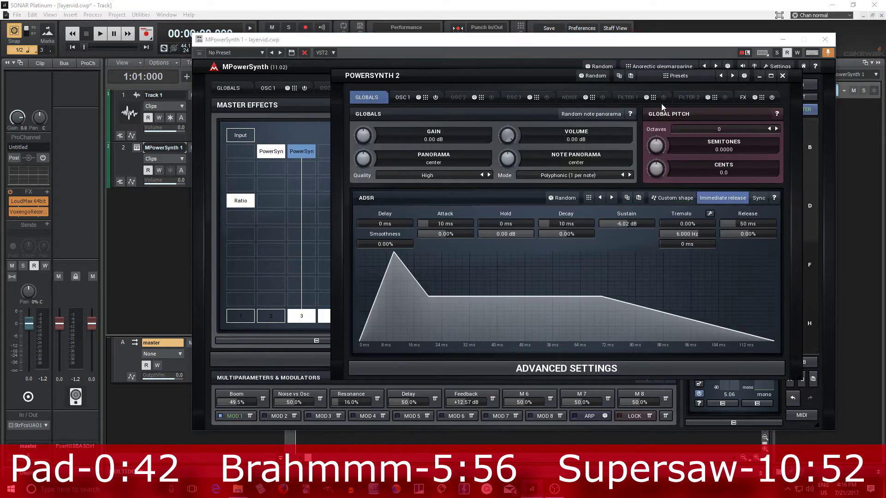
{"action": "left_click", "coordinate": [676, 77]}
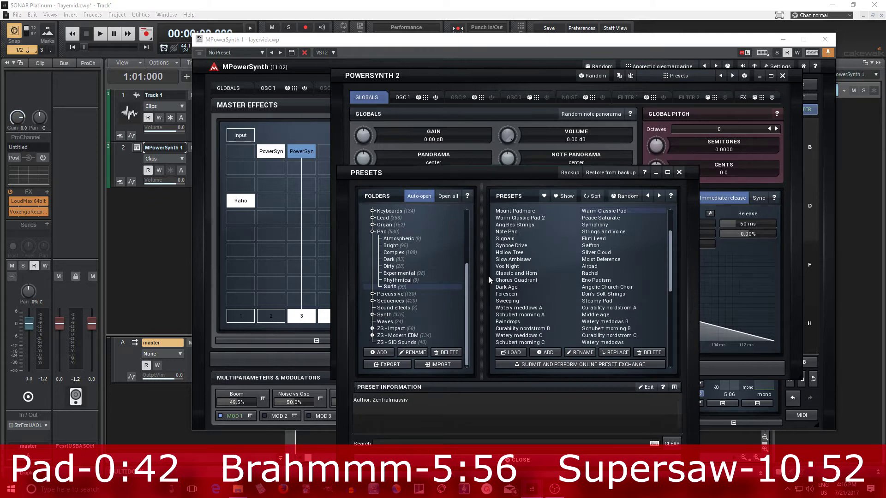
{"action": "left_click", "coordinate": [372, 212]}
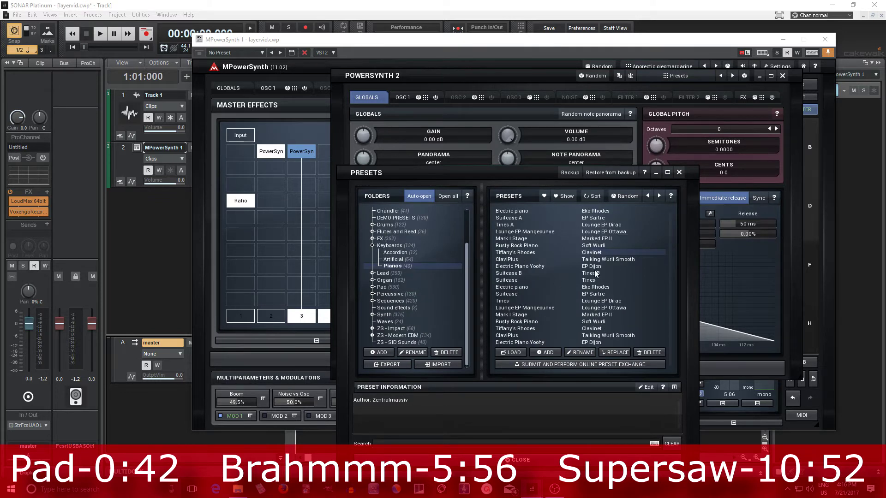
{"action": "left_click", "coordinate": [595, 274]}
{"action": "left_click", "coordinate": [679, 172]}
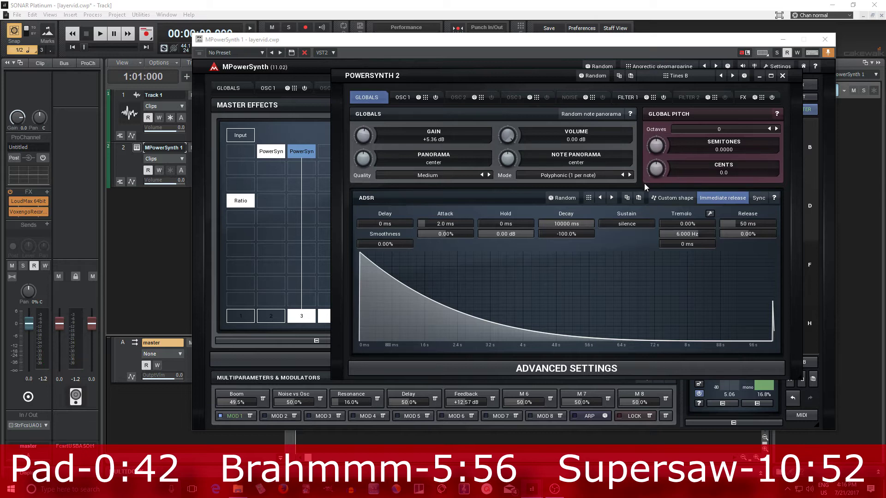
{"action": "left_click", "coordinate": [743, 98]}
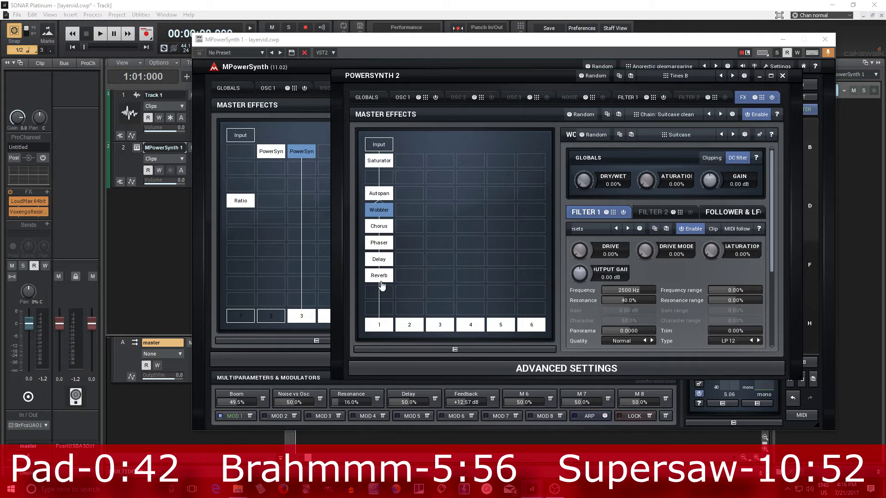
- Delete Reverb, Delay, Phaser, Chorus, Wobbler and Autopan from the Tines B layer, keeping only Saturator
{"action": "left_click", "coordinate": [381, 281]}
{"action": "left_click", "coordinate": [645, 354]}
{"action": "left_click", "coordinate": [379, 258]}
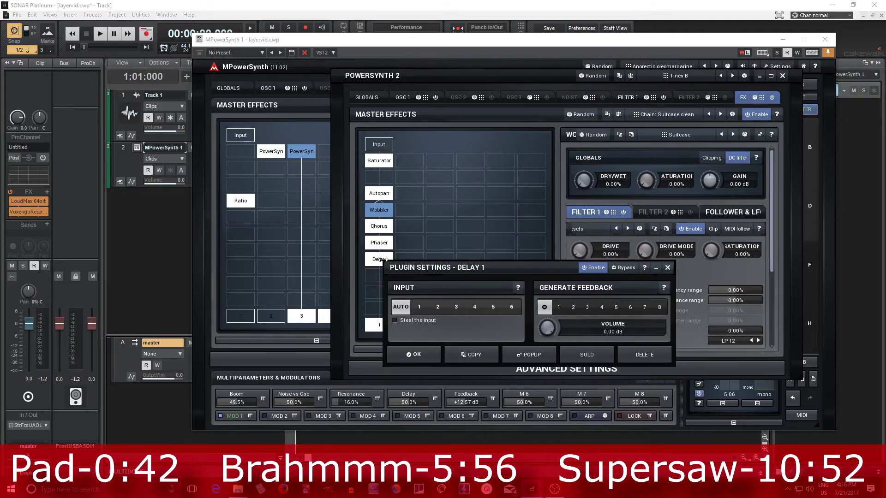
{"action": "left_click", "coordinate": [645, 355]}
{"action": "left_click", "coordinate": [379, 243]}
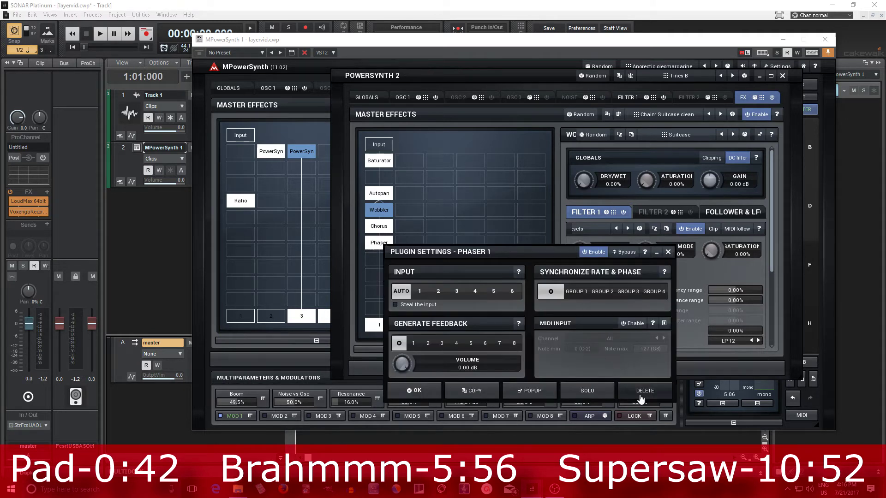
{"action": "left_click", "coordinate": [644, 391]}
{"action": "left_click", "coordinate": [379, 226]}
{"action": "left_click", "coordinate": [645, 376]}
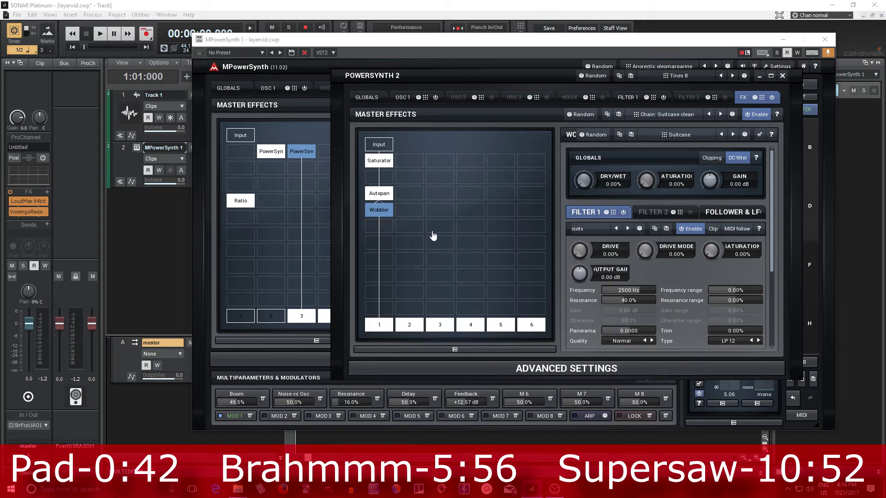
{"action": "left_click", "coordinate": [385, 206]}
{"action": "left_click", "coordinate": [645, 396]}
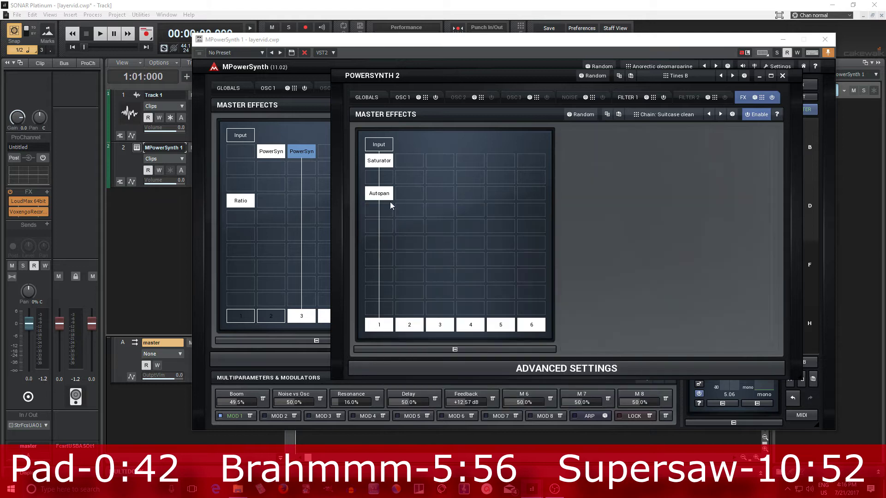
{"action": "left_click", "coordinate": [386, 196]}
{"action": "left_click", "coordinate": [649, 343]}
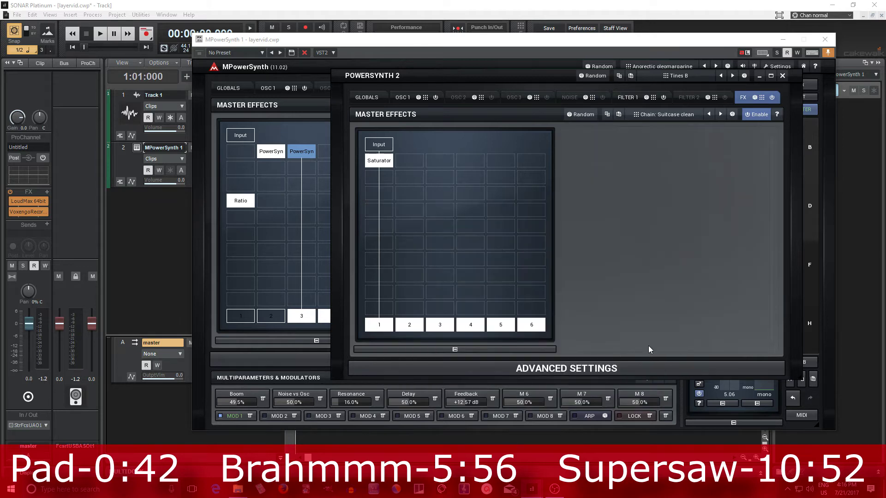
{"action": "left_click", "coordinate": [783, 76]}
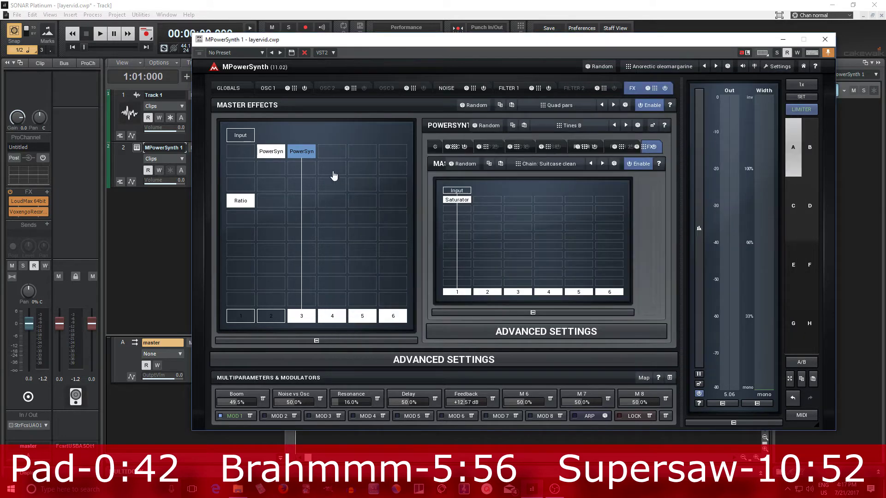
- Delete the Convolution effect from the Warm Classic Pad layer and close its window
{"action": "left_click", "coordinate": [272, 152]}
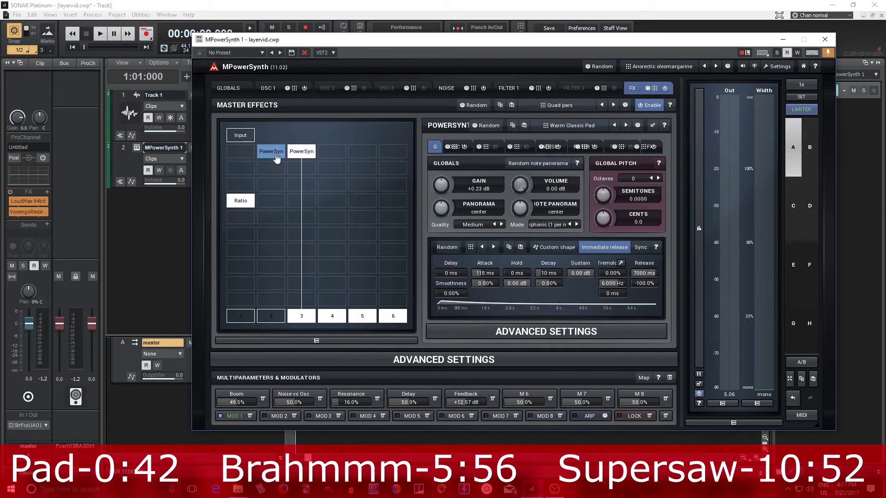
{"action": "left_click", "coordinate": [652, 126]}
{"action": "left_click", "coordinate": [741, 98]}
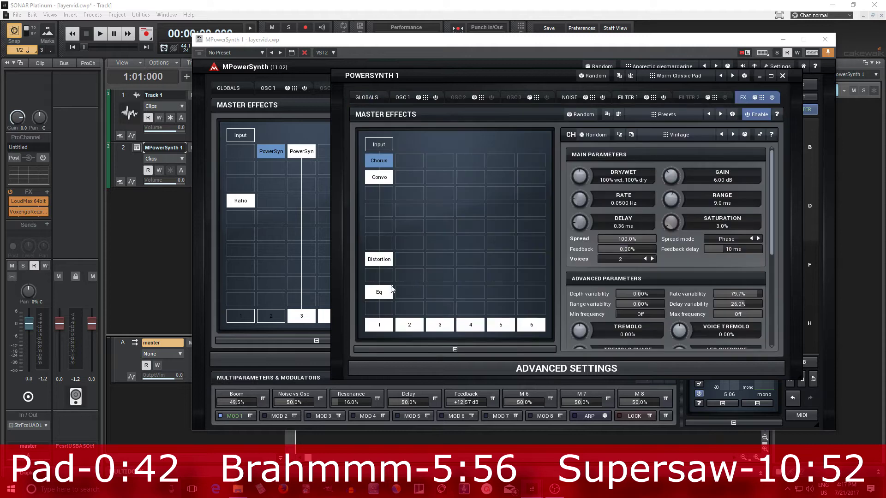
{"action": "double_click", "coordinate": [382, 180]}
{"action": "left_click", "coordinate": [652, 271]}
{"action": "left_click", "coordinate": [783, 76]}
- Add a second Ratio module below the first, side-chained from input 3, and switch off output 3
{"action": "double_click", "coordinate": [240, 235]}
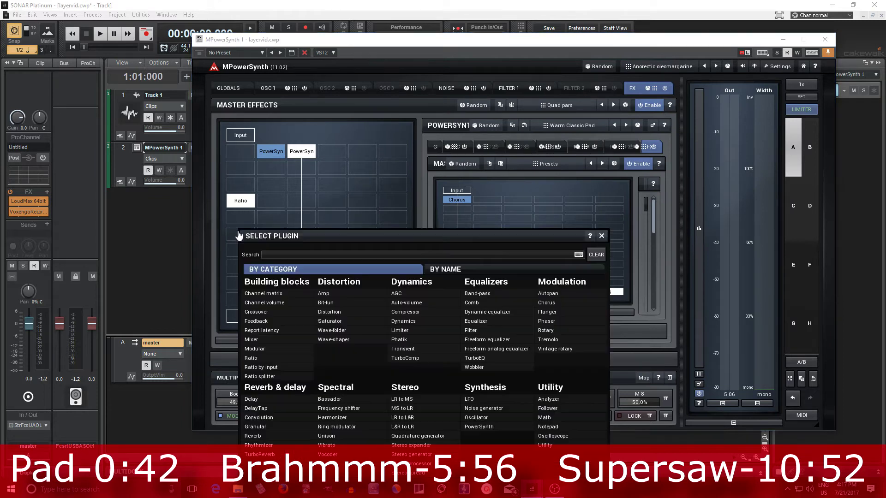
{"action": "left_click", "coordinate": [251, 358]}
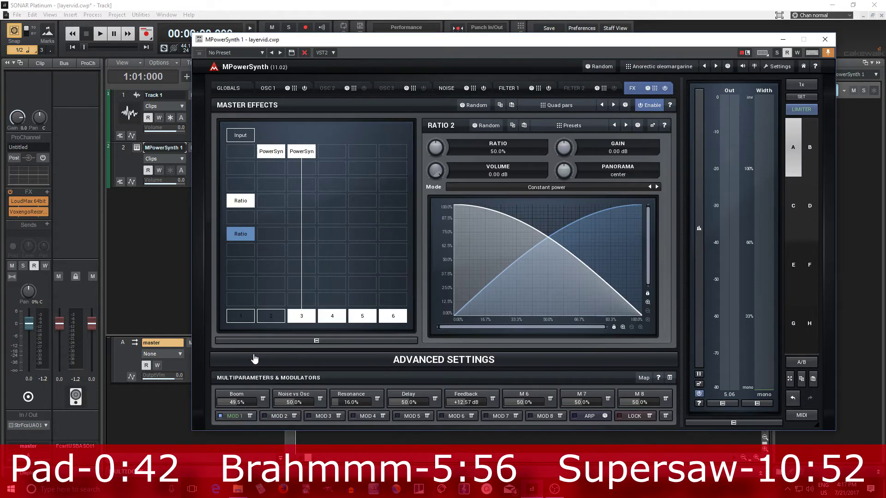
{"action": "right_click", "coordinate": [241, 233]}
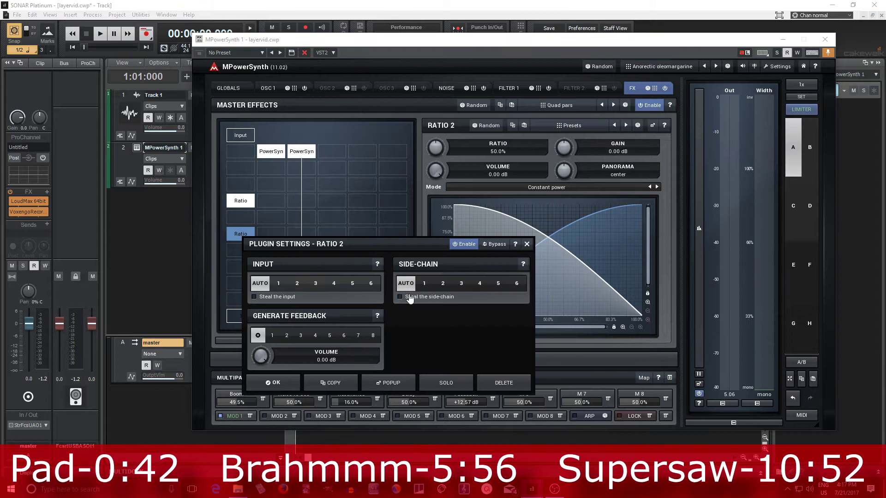
{"action": "left_click", "coordinate": [461, 284]}
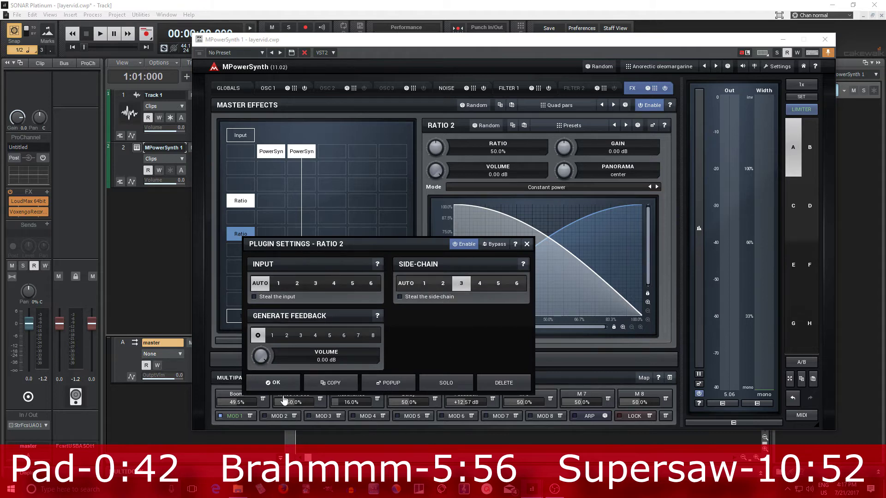
{"action": "left_click", "coordinate": [276, 383]}
{"action": "left_click", "coordinate": [302, 317]}
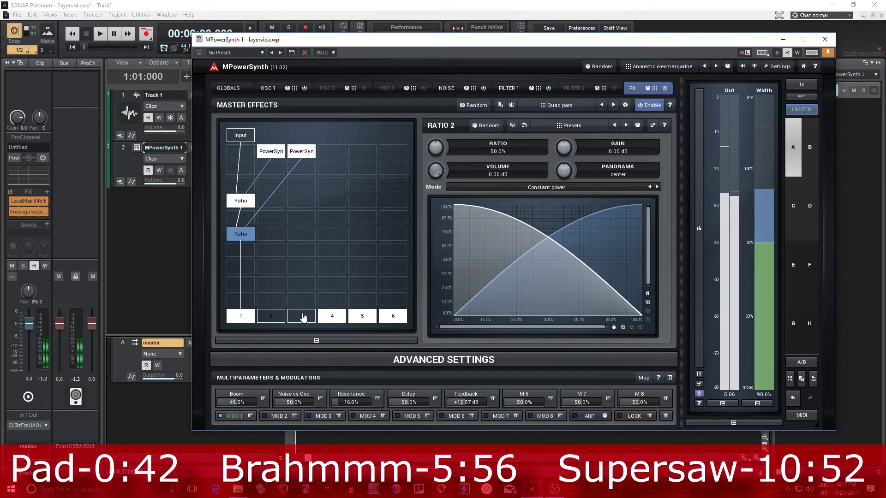
- Shift both Ratio modules up a row and add a Reverb below them using the Hall 2 preset
{"action": "left_click_drag", "start_coordinate": [241, 202], "coordinate": [245, 183]}
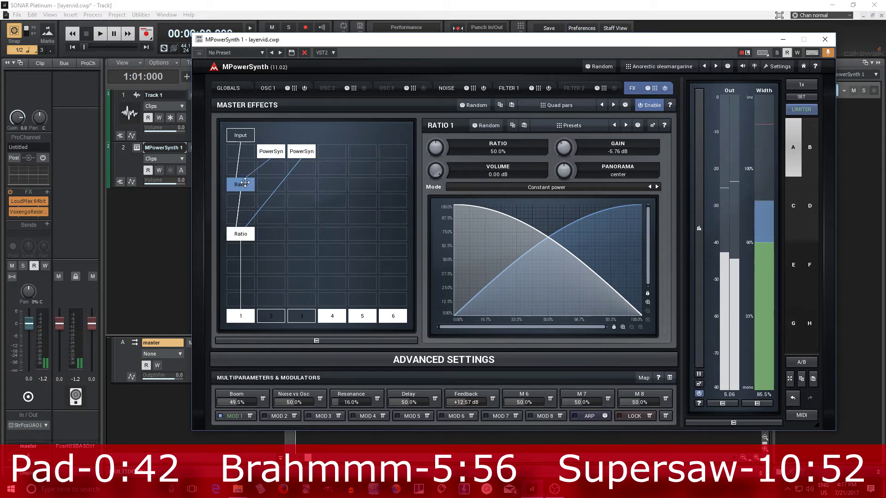
{"action": "left_click_drag", "start_coordinate": [241, 236], "coordinate": [241, 219]}
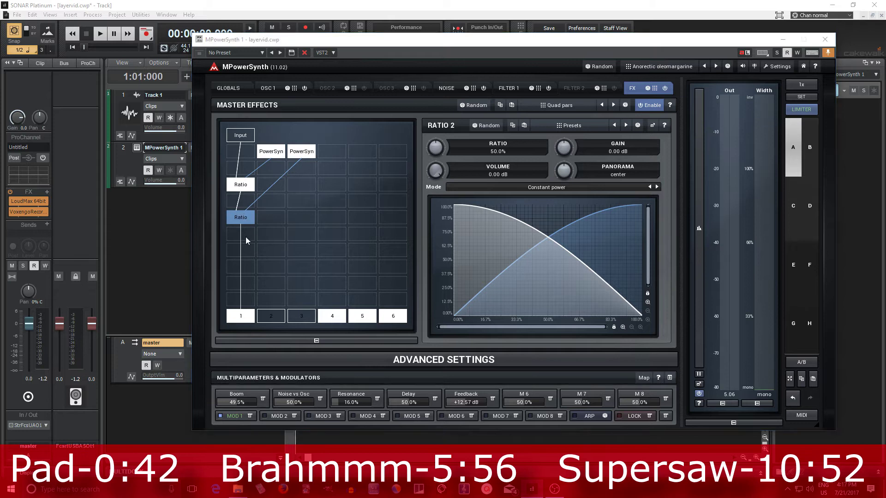
{"action": "left_click", "coordinate": [246, 240]}
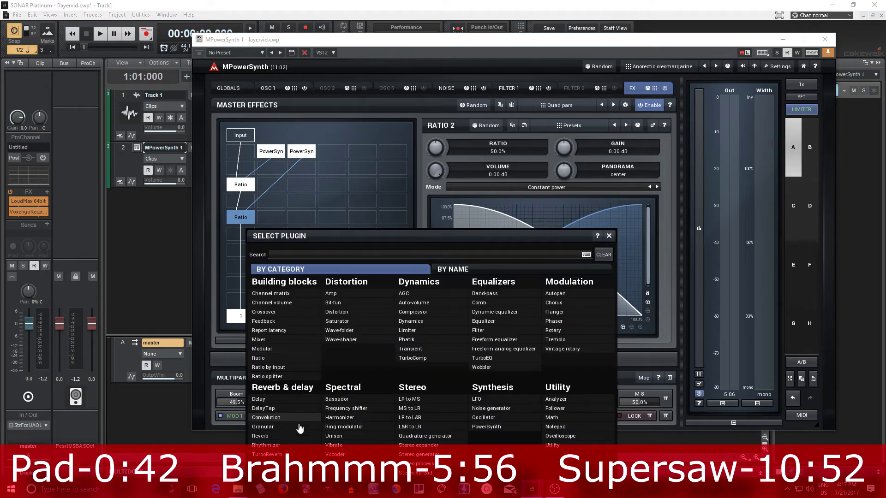
{"action": "left_click", "coordinate": [276, 436]}
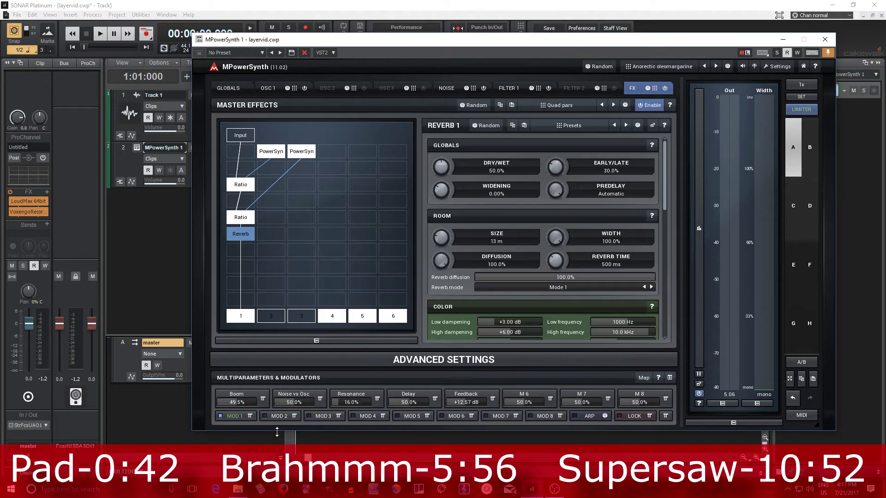
{"action": "left_click", "coordinate": [552, 125]}
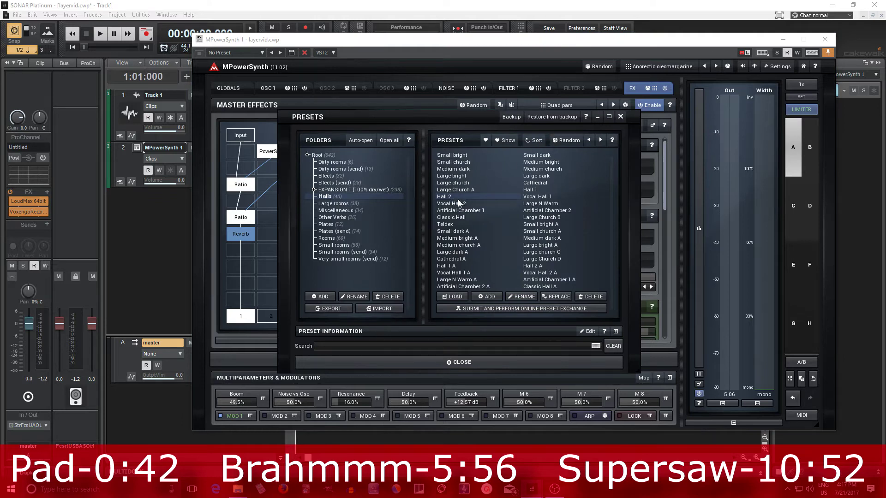
{"action": "left_click", "coordinate": [443, 363]}
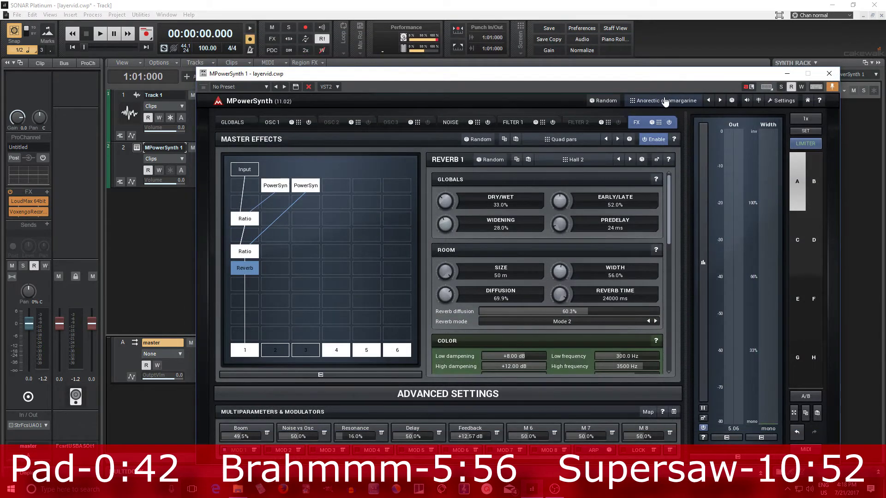
- Load the Epic vid sound preset from the Root folder and delete its Convolution module
{"action": "left_click", "coordinate": [665, 101]}
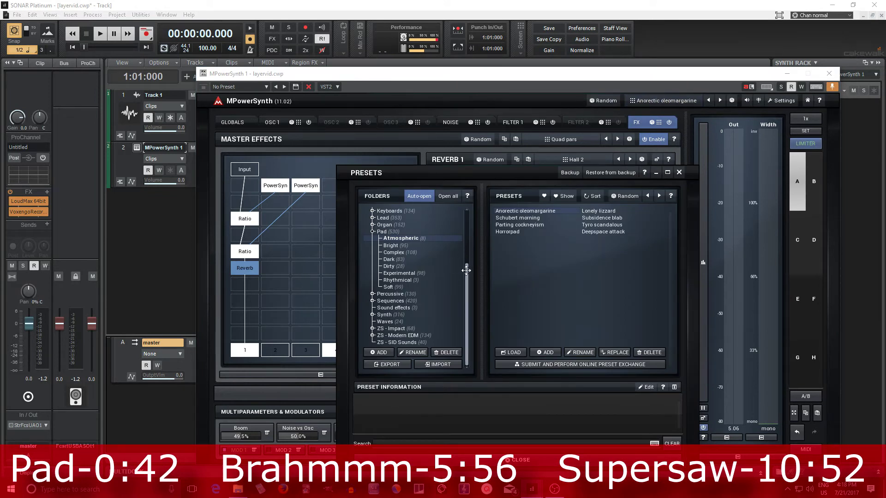
{"action": "left_click_drag", "start_coordinate": [466, 271], "coordinate": [466, 215]}
{"action": "left_click", "coordinate": [390, 211]}
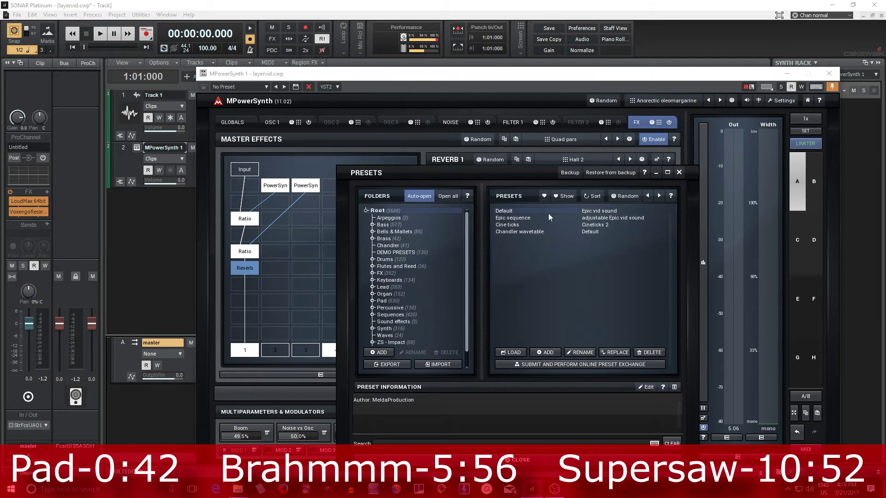
{"action": "left_click", "coordinate": [606, 212]}
{"action": "left_click", "coordinate": [679, 172]}
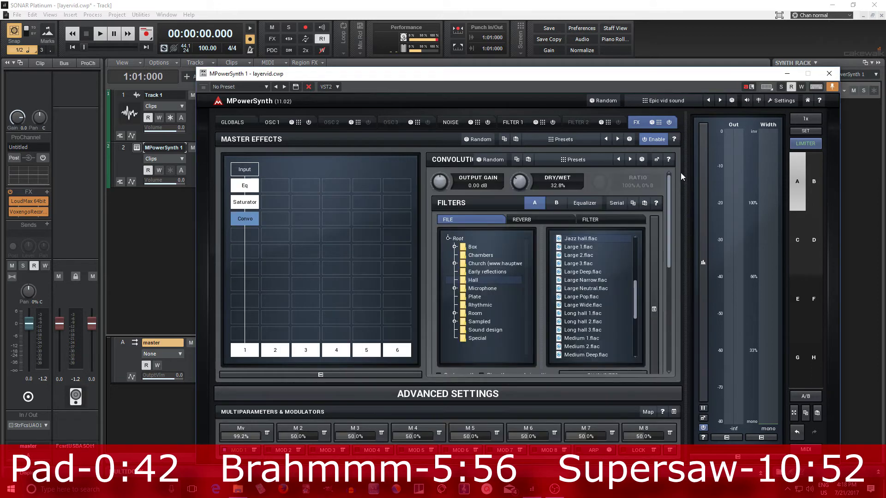
{"action": "right_click", "coordinate": [245, 222]}
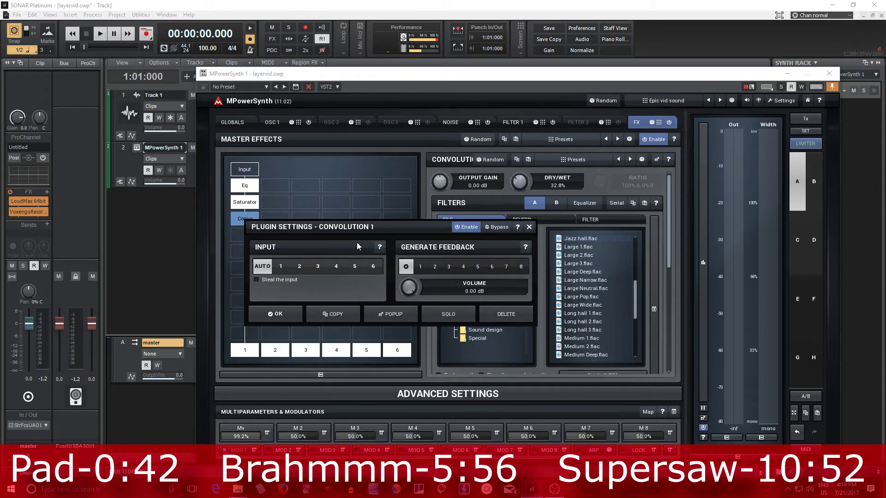
{"action": "left_click", "coordinate": [524, 316]}
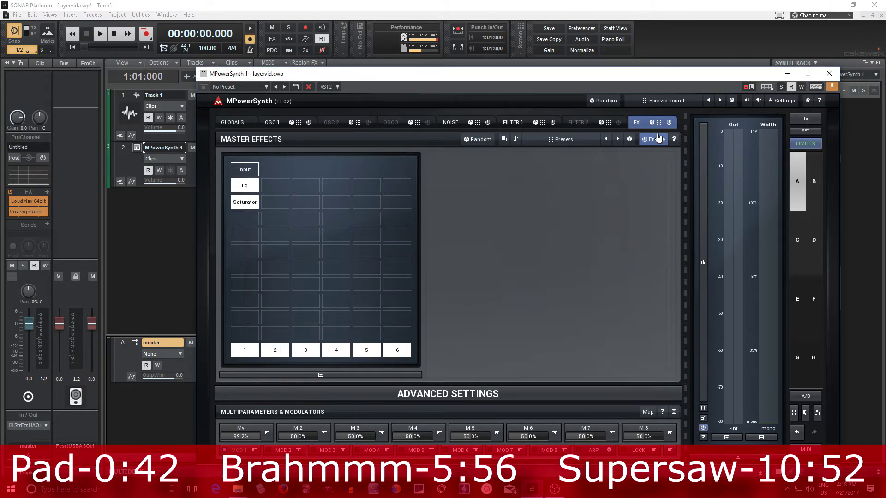
- Reload Epic vid sound, delete the Convolution module again, and disconnect output 1
{"action": "left_click", "coordinate": [663, 100]}
{"action": "left_click", "coordinate": [612, 213]}
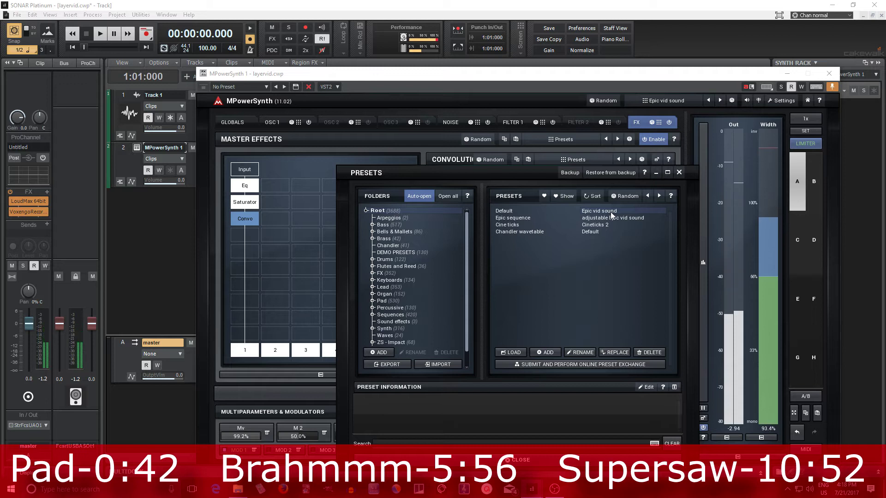
{"action": "left_click", "coordinate": [521, 460]}
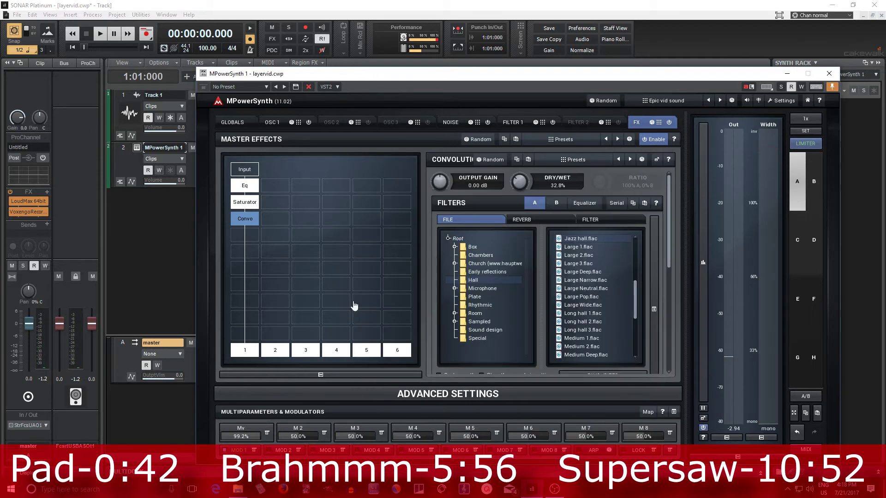
{"action": "right_click", "coordinate": [253, 221]}
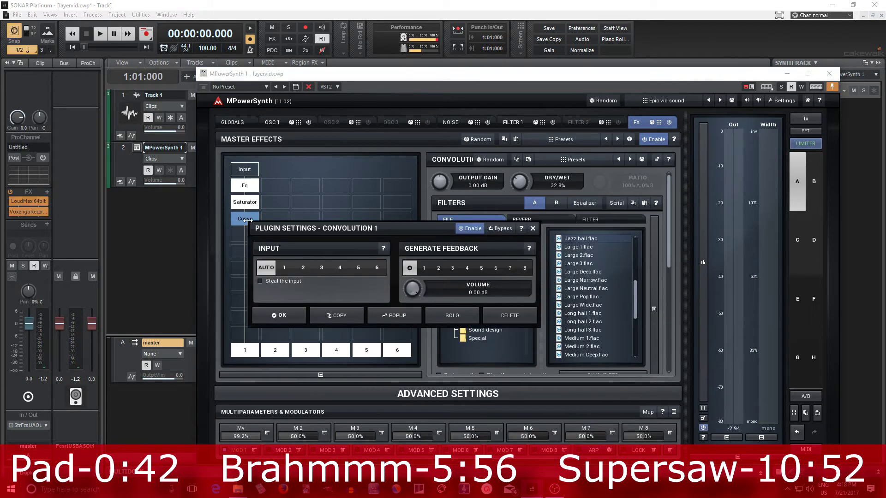
{"action": "left_click", "coordinate": [506, 317]}
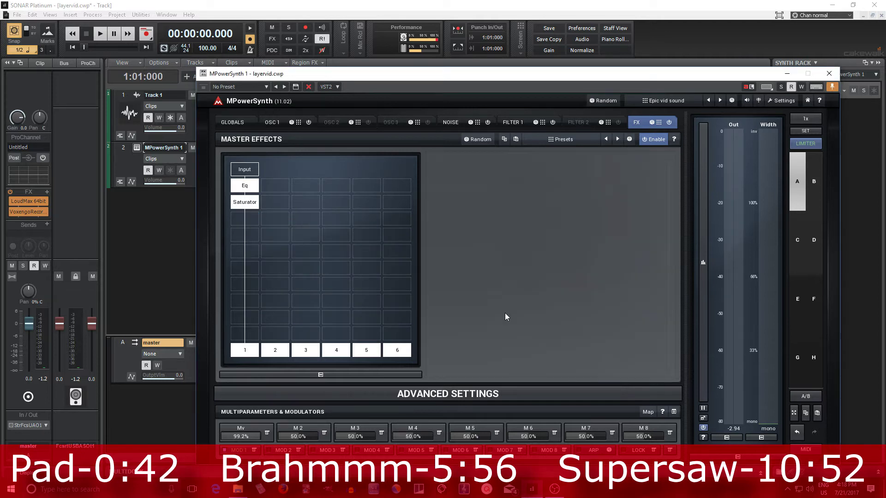
{"action": "left_click", "coordinate": [236, 353]}
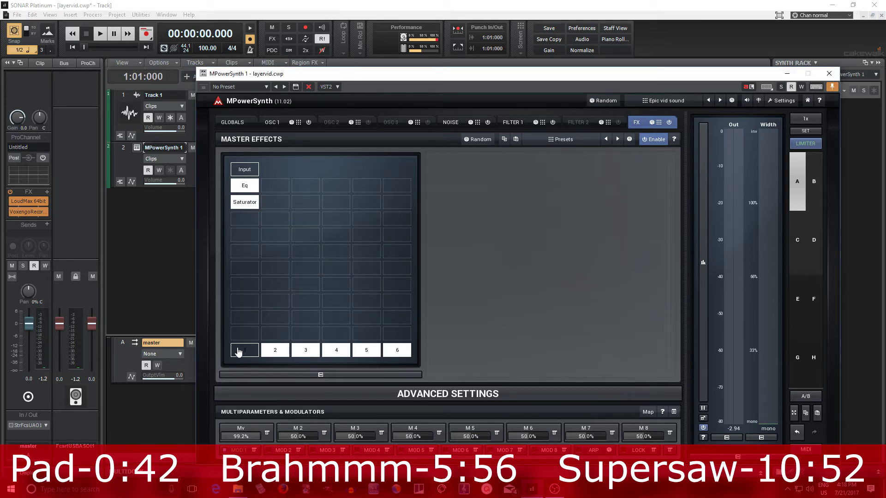
- Add a PowerSynth effect beside Eq in its own window, with OSC 1 off and the Noise page showing
{"action": "left_click", "coordinate": [279, 188]}
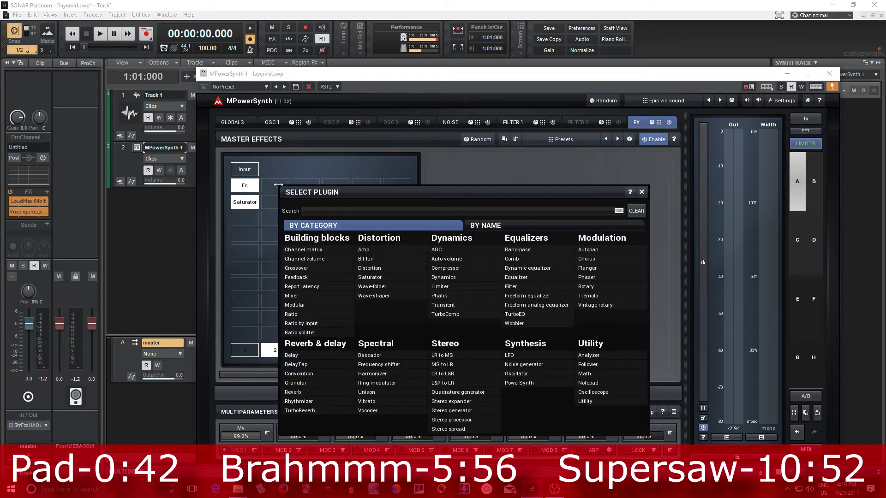
{"action": "left_click", "coordinate": [543, 385]}
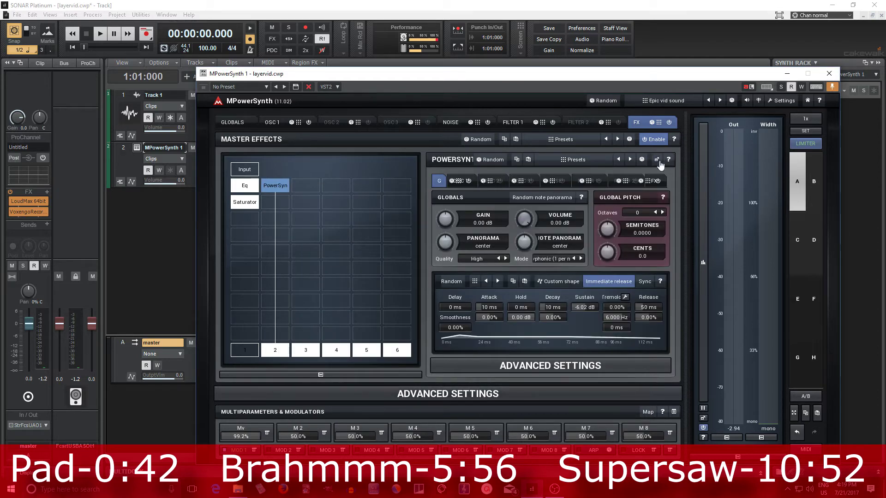
{"action": "left_click", "coordinate": [657, 160]}
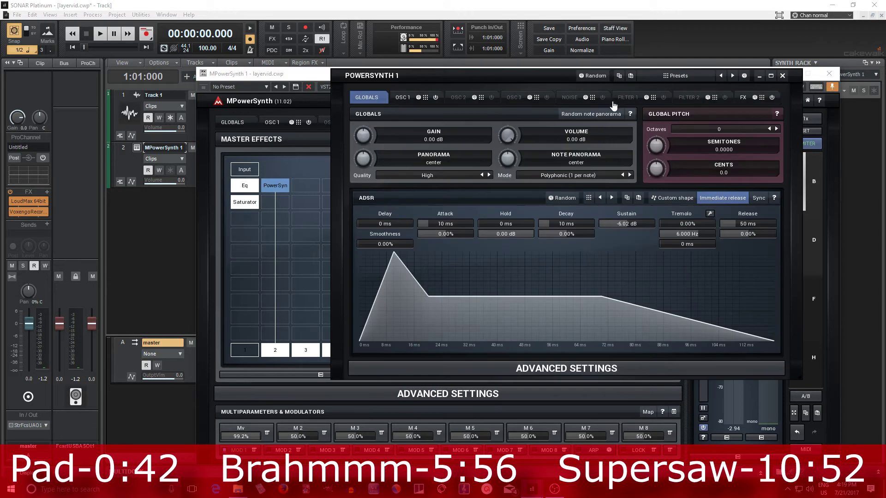
{"action": "left_click", "coordinate": [436, 98]}
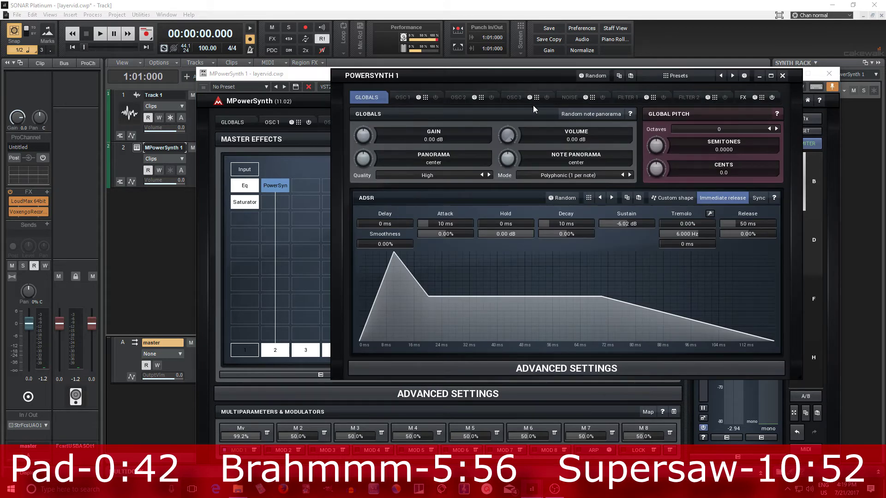
{"action": "left_click", "coordinate": [570, 98]}
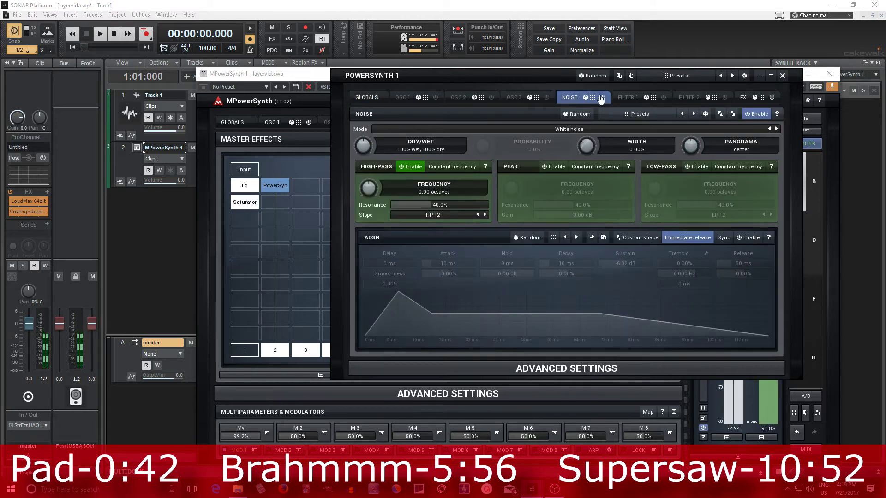
- Disable the noise high-pass and enable Filter 1 as a BComb 1 comb at constant frequency
{"action": "left_click", "coordinate": [410, 167]}
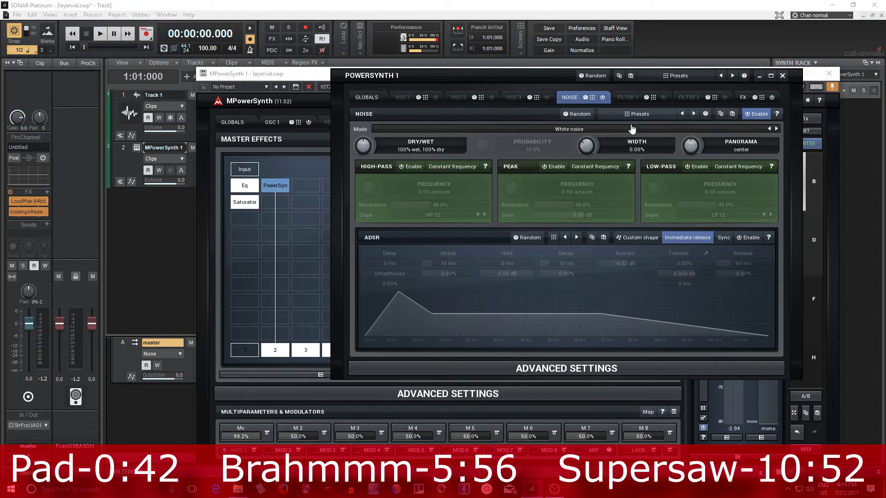
{"action": "left_click", "coordinate": [629, 97]}
{"action": "left_click", "coordinate": [663, 98]}
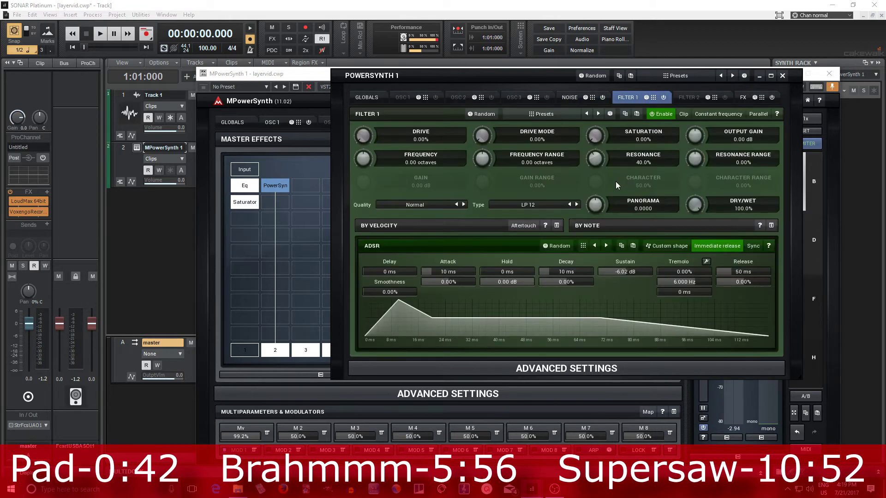
{"action": "left_click", "coordinate": [536, 204]}
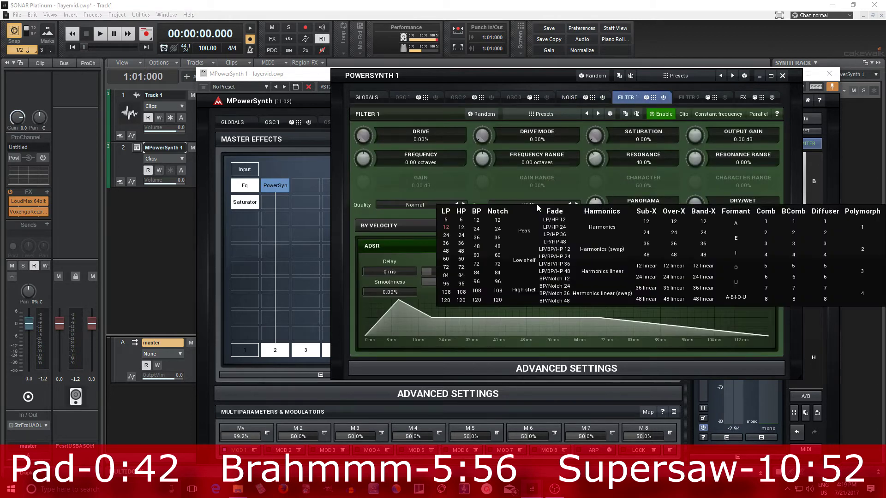
{"action": "left_click", "coordinate": [792, 223]}
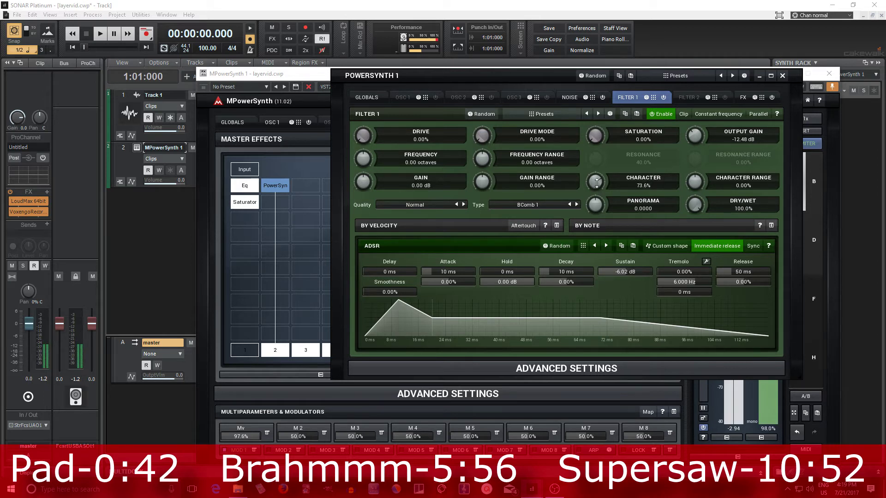
{"action": "scroll", "coordinate": [694, 134], "scroll_direction": "up", "scroll_amount": 3}
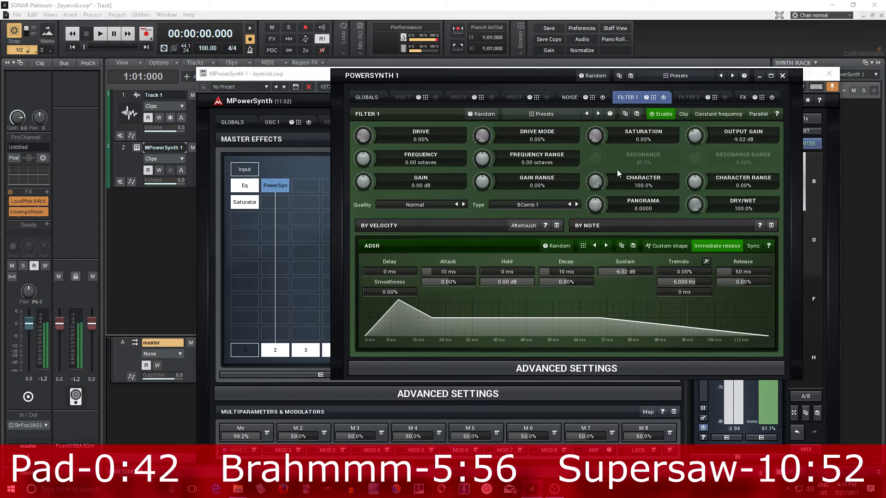
{"action": "left_click", "coordinate": [724, 114]}
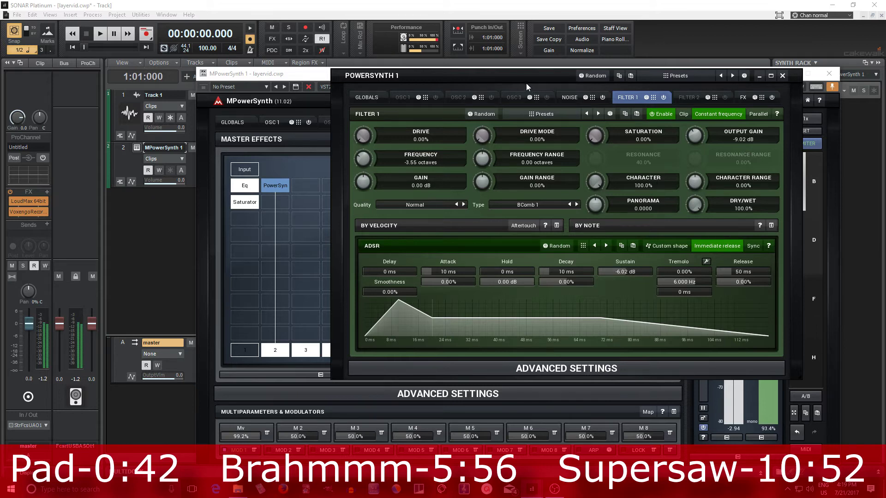
{"action": "left_click_drag", "start_coordinate": [527, 83], "coordinate": [365, 151]}
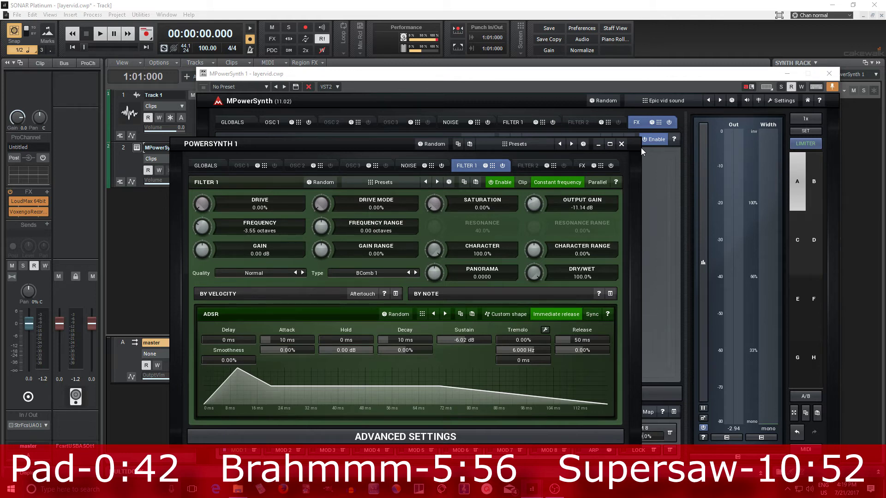
- Reconnect output 1 to the effect chain and reopen the PowerSynth window
{"action": "left_click", "coordinate": [622, 144]}
{"action": "left_click", "coordinate": [249, 349]}
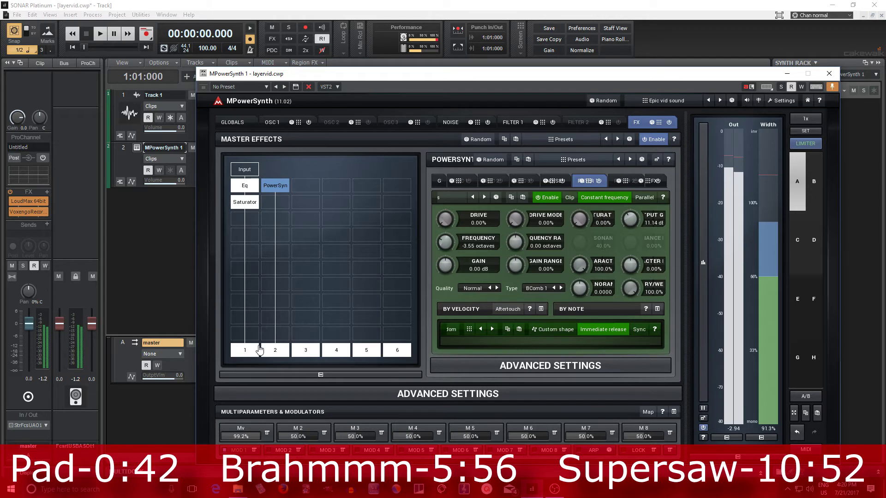
{"action": "left_click", "coordinate": [655, 161]}
- Give the PowerSynth envelope a 241 ms attack, about 1827 ms decay and silent sustain
{"action": "left_click", "coordinate": [215, 168]}
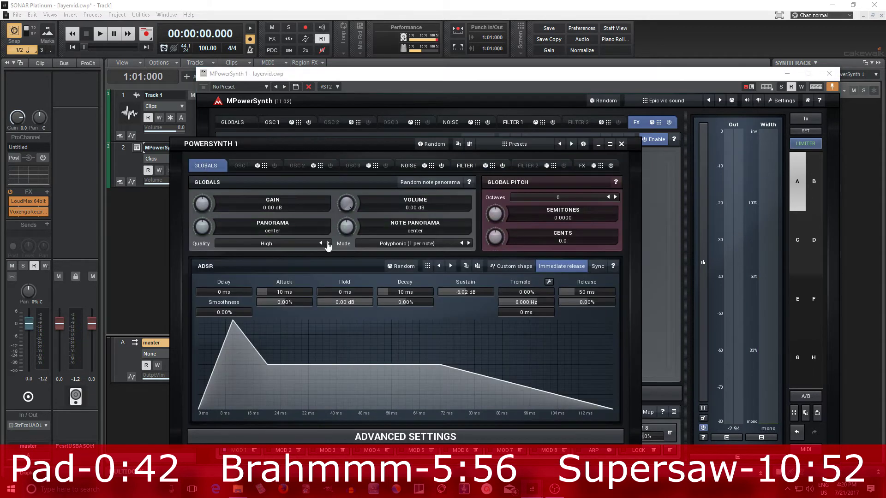
{"action": "left_click_drag", "start_coordinate": [466, 292], "coordinate": [465, 351]}
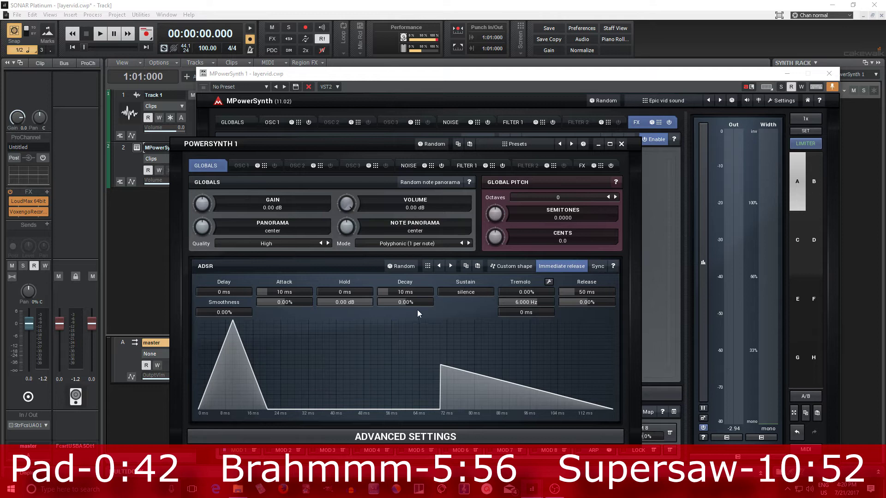
{"action": "left_click_drag", "start_coordinate": [405, 292], "coordinate": [405, 210]}
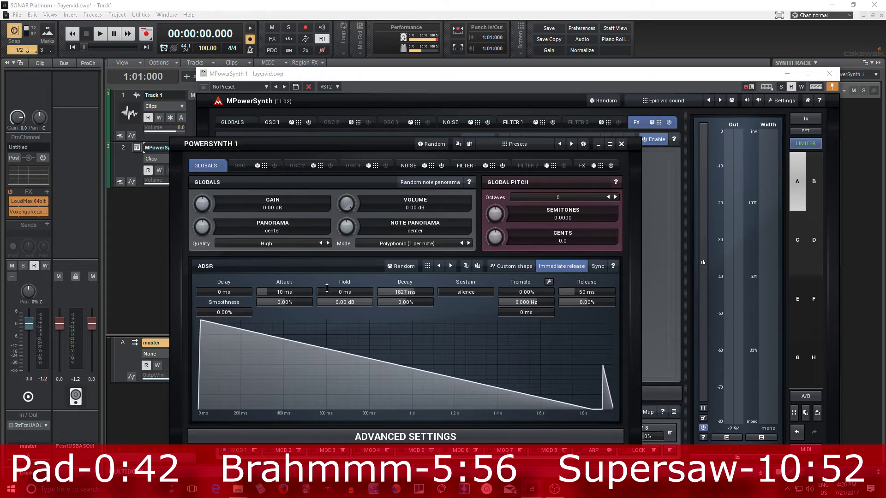
{"action": "left_click_drag", "start_coordinate": [287, 290], "coordinate": [287, 264]}
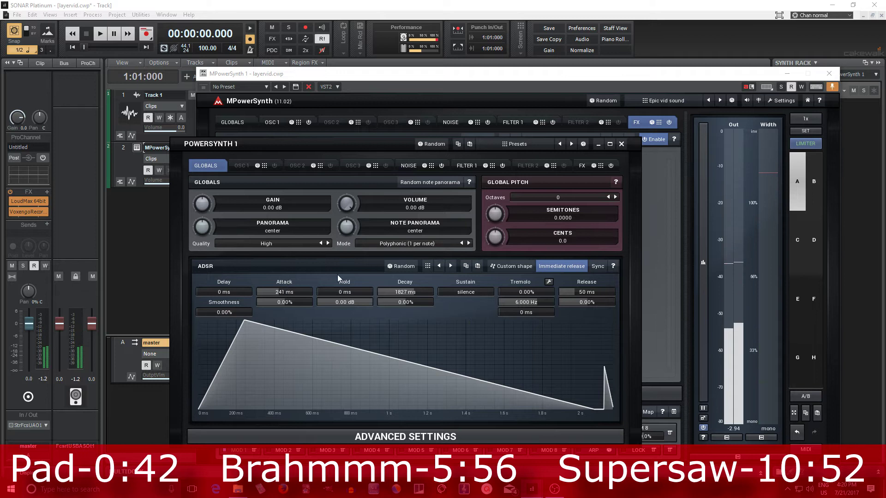
{"action": "left_click", "coordinate": [408, 167]}
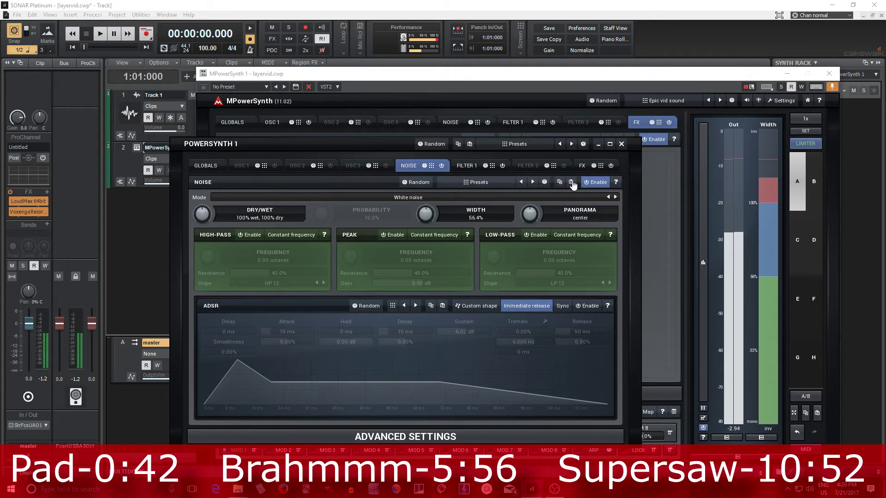
- Add a Ratio module under Saturator, side-chained from PowerSynth on input 2, with ratio at 29.8%
{"action": "left_click", "coordinate": [621, 144]}
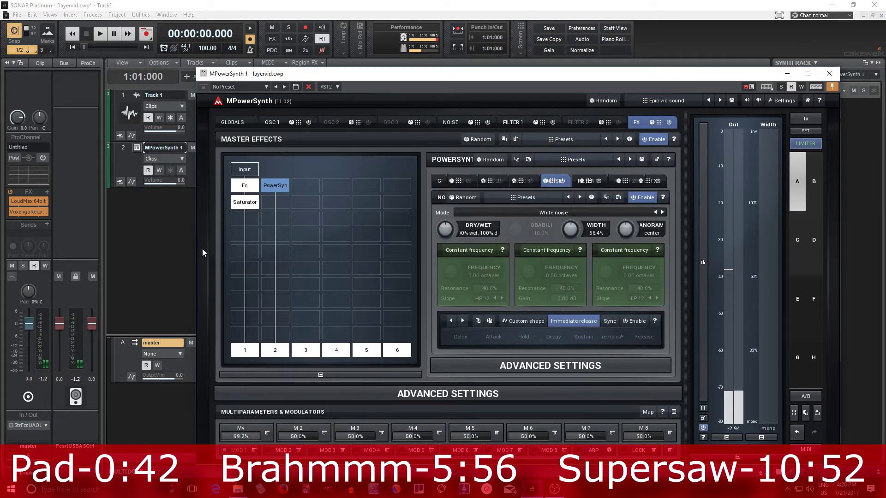
{"action": "left_click", "coordinate": [246, 240]}
{"action": "left_click", "coordinate": [257, 364]}
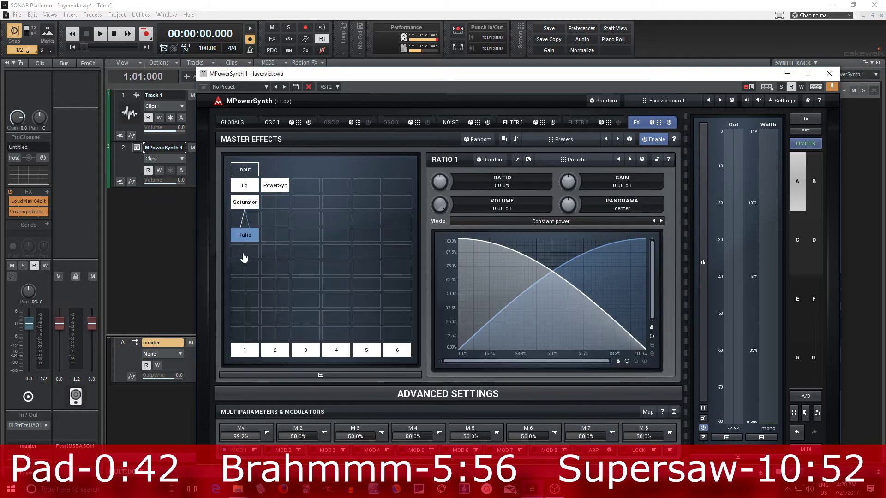
{"action": "right_click", "coordinate": [244, 243]}
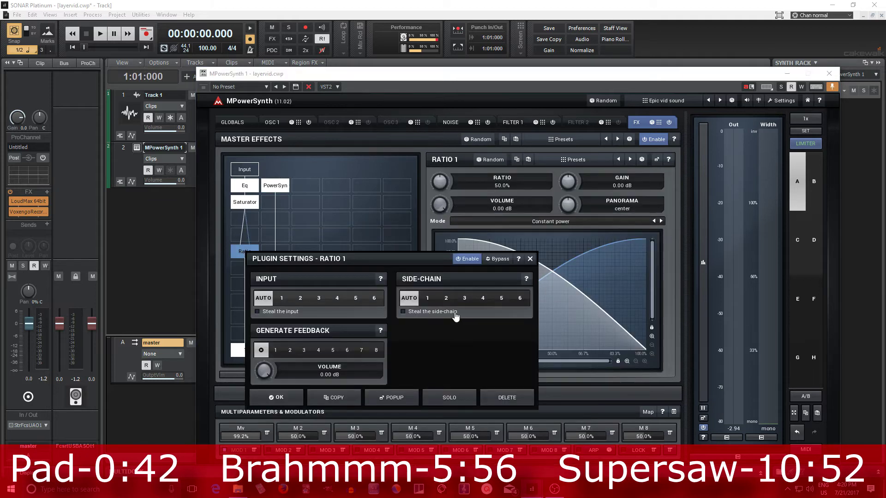
{"action": "left_click", "coordinate": [445, 298]}
{"action": "left_click", "coordinate": [277, 398]}
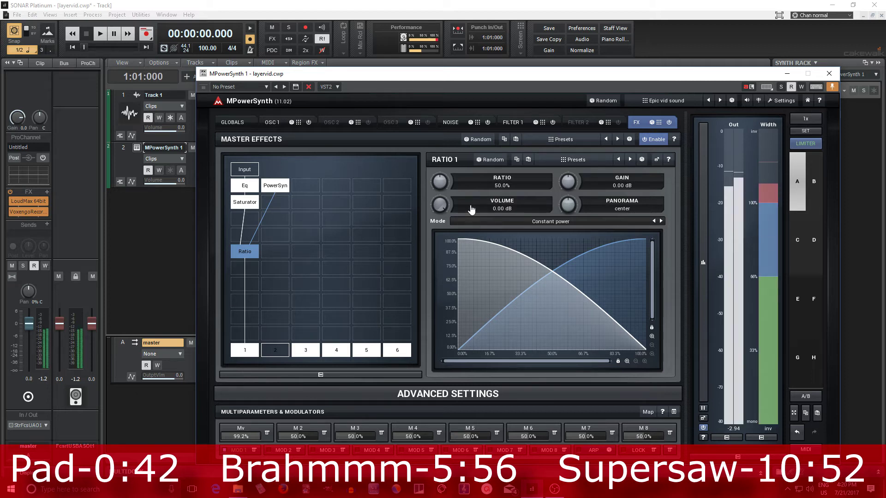
{"action": "scroll", "coordinate": [441, 181], "scroll_direction": "down", "scroll_amount": 3}
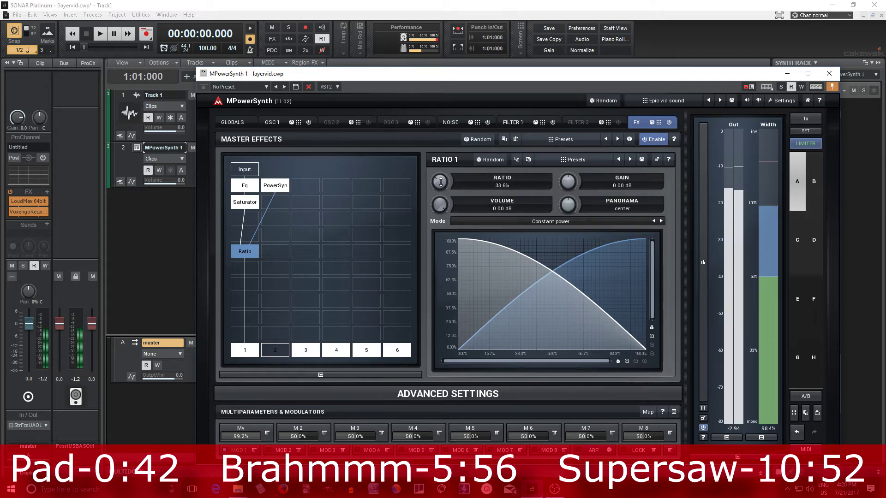
{"action": "scroll", "coordinate": [441, 182], "scroll_direction": "down", "scroll_amount": 1}
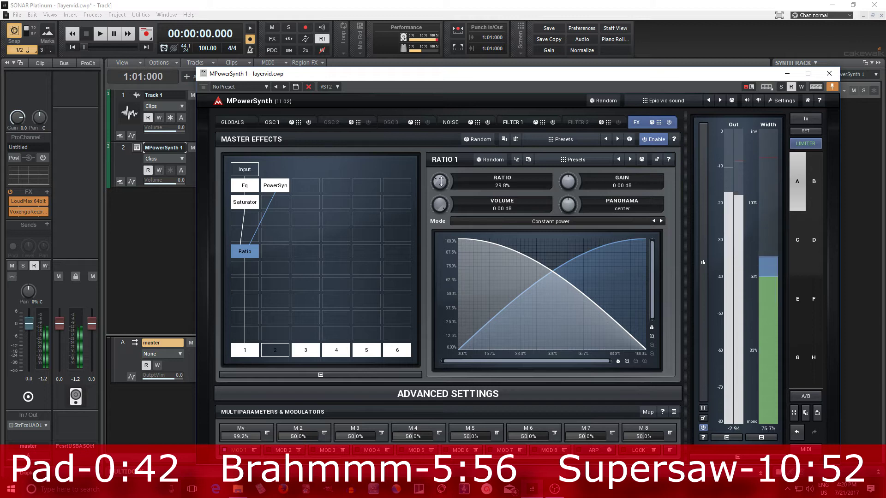
{"action": "left_click", "coordinate": [249, 219]}
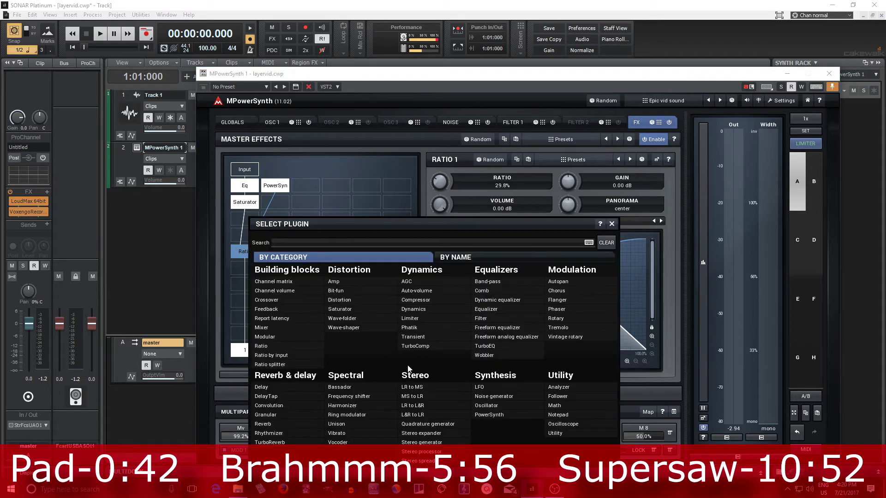
- Add a Bassador below Saturator with 32.4% bass saturation and move Ratio down one row
{"action": "left_click", "coordinate": [344, 388]}
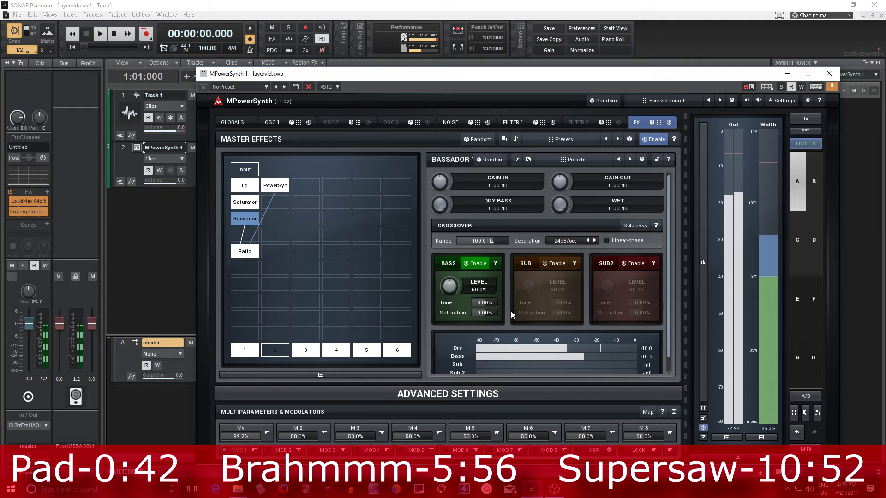
{"action": "mouse_move", "coordinate": [498, 315]}
{"action": "left_mouse_down"}
{"action": "mouse_move", "coordinate": [498, 268]}
{"action": "mouse_move", "coordinate": [491, 312]}
{"action": "left_mouse_up"}
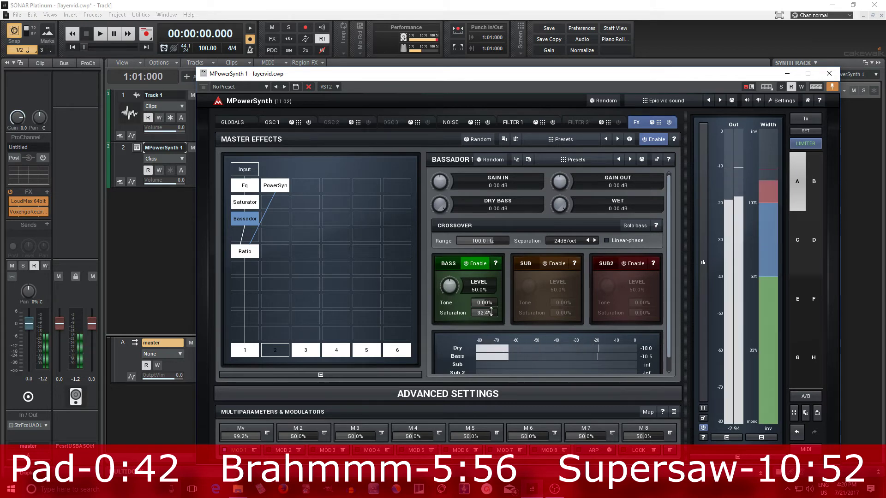
{"action": "left_click", "coordinate": [248, 250]}
{"action": "left_click_drag", "start_coordinate": [249, 262], "coordinate": [250, 276]}
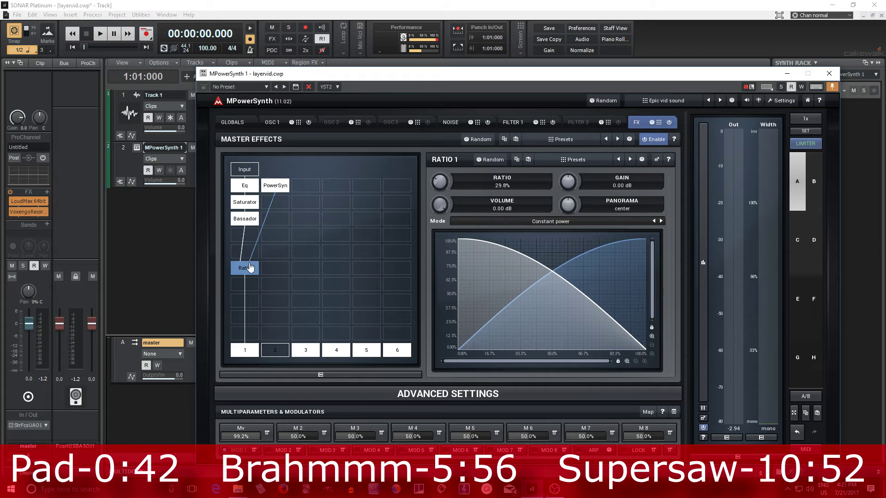
{"action": "left_click", "coordinate": [275, 237]}
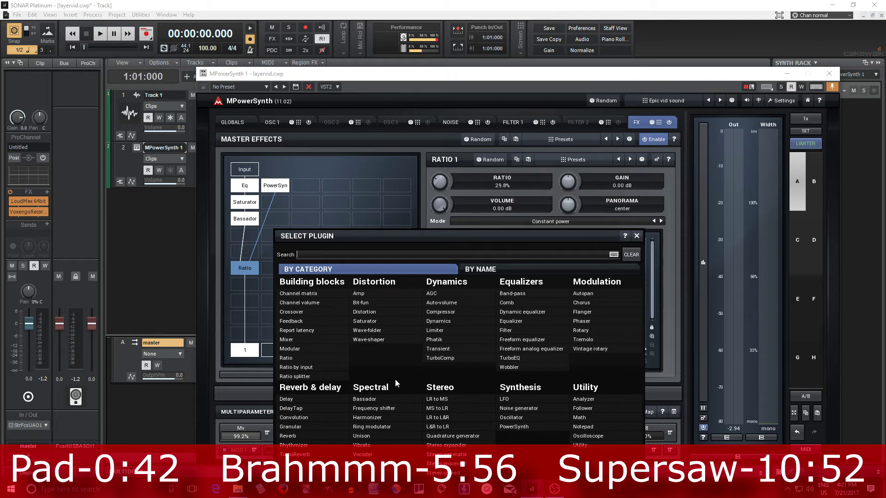
- Add TurboComp side-chained from input 1, move it down a row, and pop out its editor
{"action": "left_click", "coordinate": [440, 358]}
{"action": "double_click", "coordinate": [273, 236]}
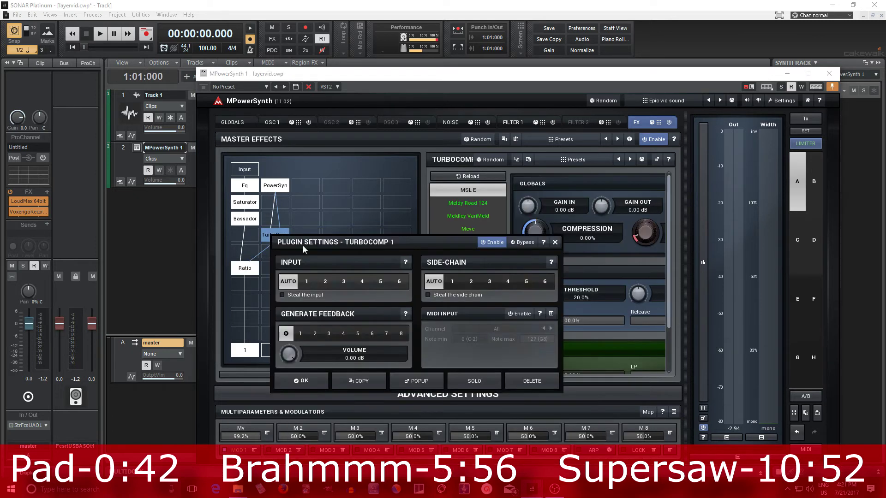
{"action": "left_click", "coordinate": [453, 283]}
{"action": "left_click", "coordinate": [299, 381]}
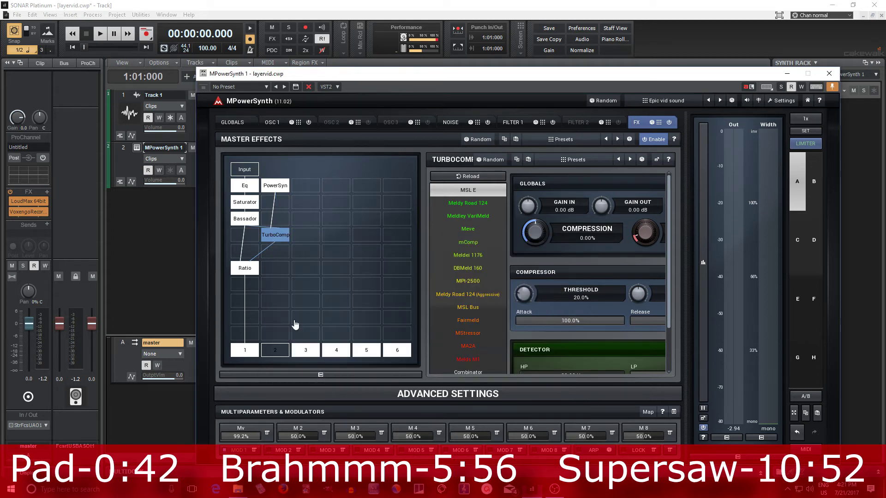
{"action": "left_click_drag", "start_coordinate": [277, 242], "coordinate": [276, 252]}
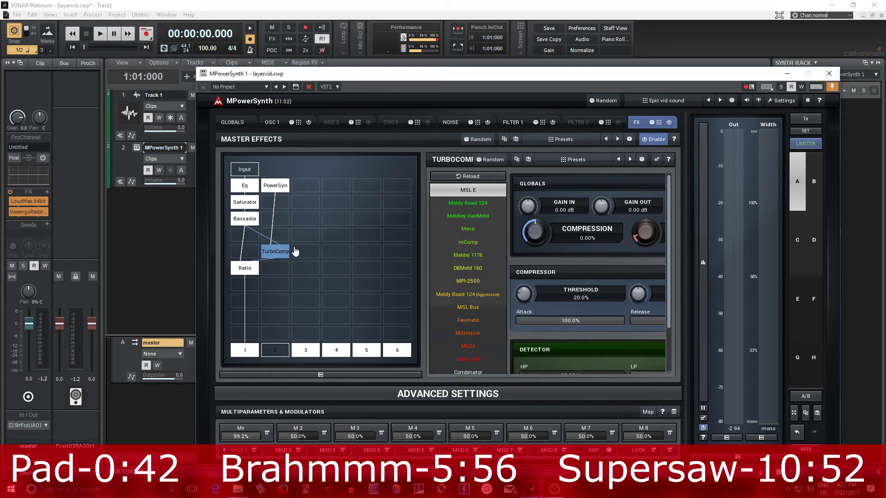
{"action": "left_click", "coordinate": [657, 159]}
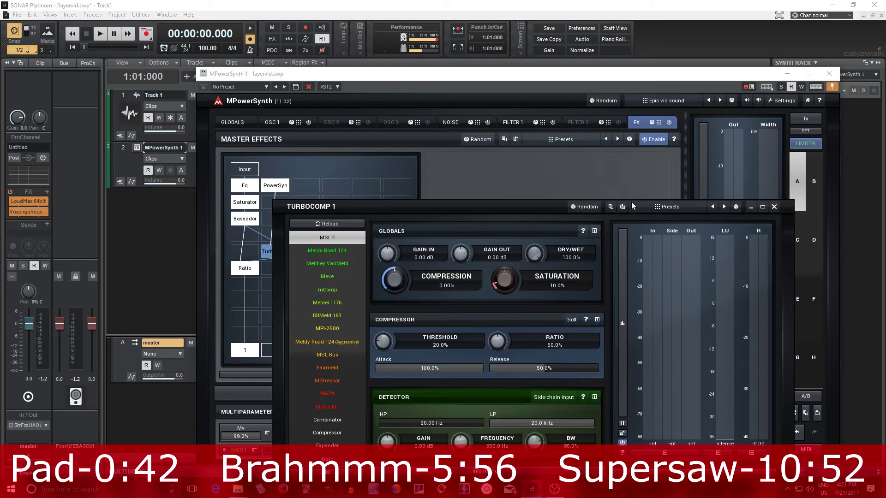
- Enable TurboComp's side-chain input: attack 22%, release 100%, compression +72%, ratio 79.6%, gain -10.56 dB
{"action": "left_click", "coordinate": [554, 398]}
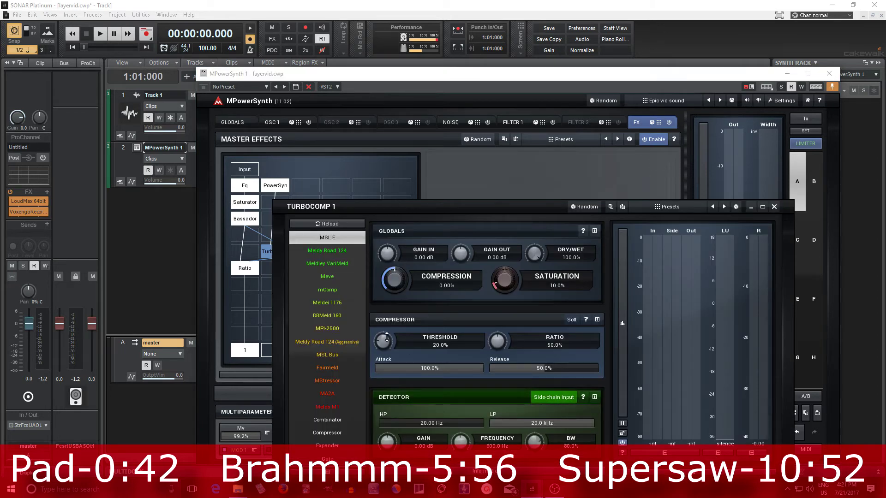
{"action": "left_click_drag", "start_coordinate": [480, 368], "coordinate": [403, 368]}
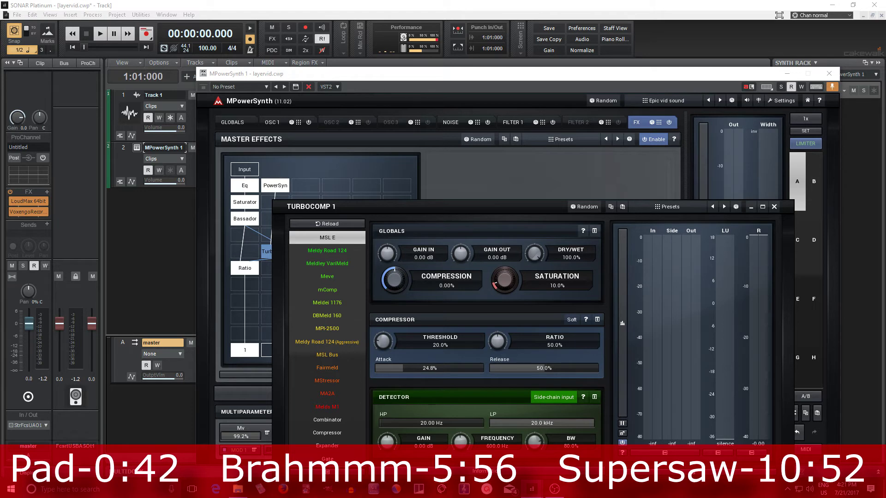
{"action": "left_click_drag", "start_coordinate": [553, 368], "coordinate": [553, 351]}
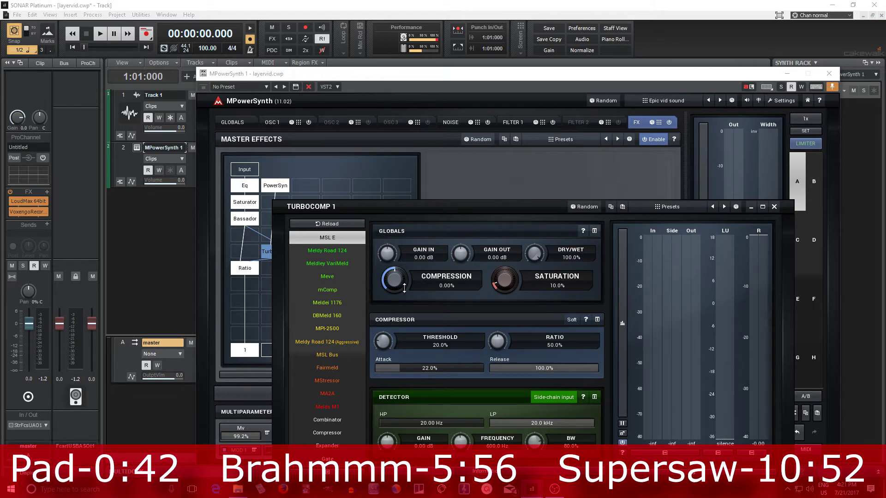
{"action": "left_click_drag", "start_coordinate": [395, 280], "coordinate": [394, 246]}
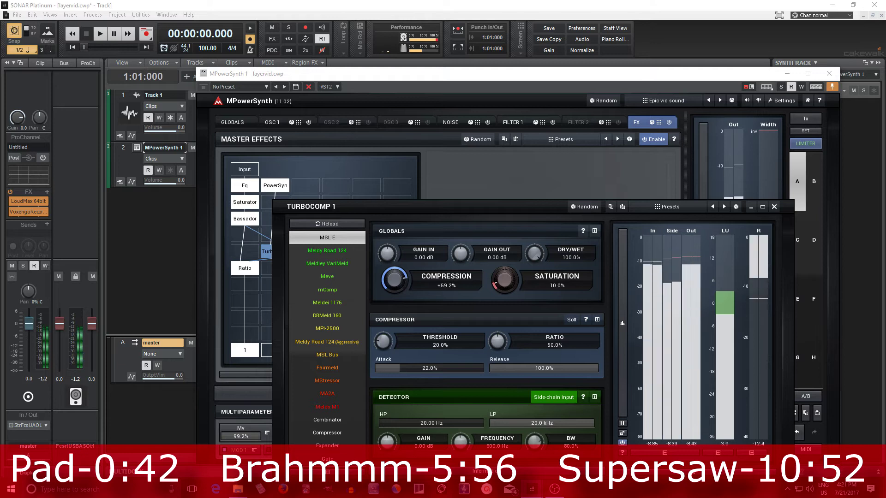
{"action": "left_click_drag", "start_coordinate": [494, 351], "coordinate": [494, 340]}
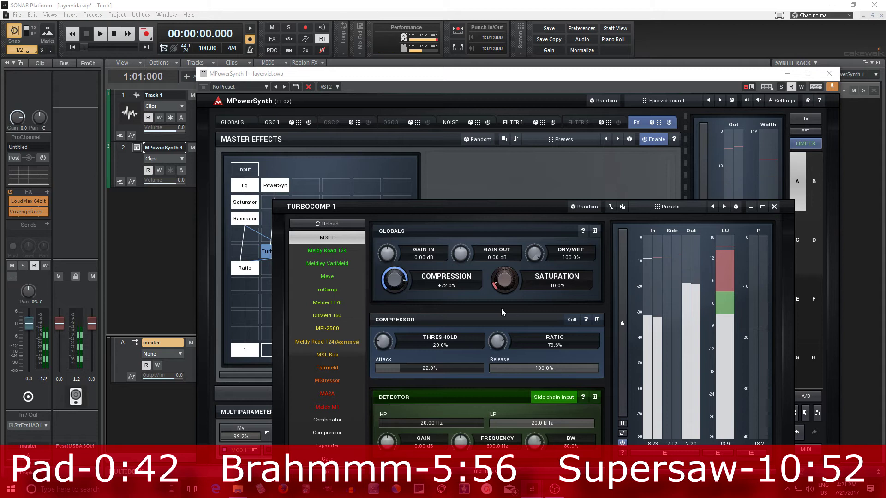
{"action": "mouse_move", "coordinate": [465, 254]}
{"action": "left_mouse_down"}
{"action": "mouse_move", "coordinate": [465, 267]}
{"action": "mouse_move", "coordinate": [463, 254]}
{"action": "left_mouse_up"}
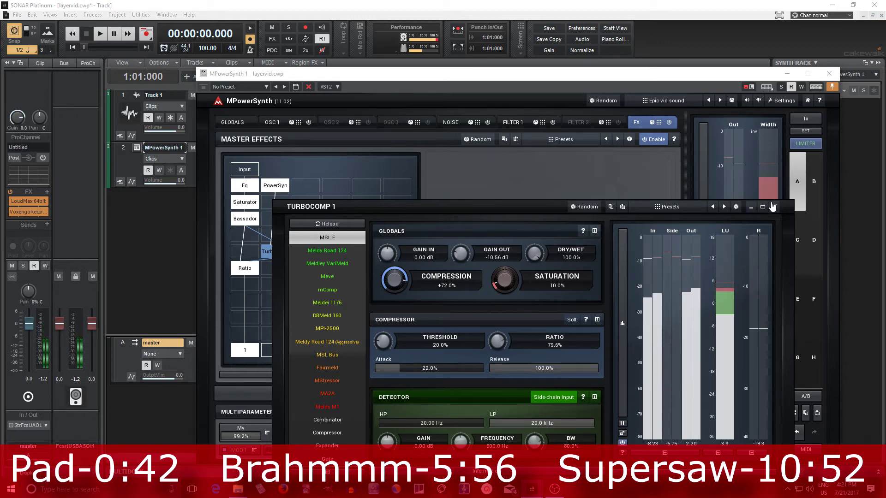
{"action": "left_click", "coordinate": [752, 207]}
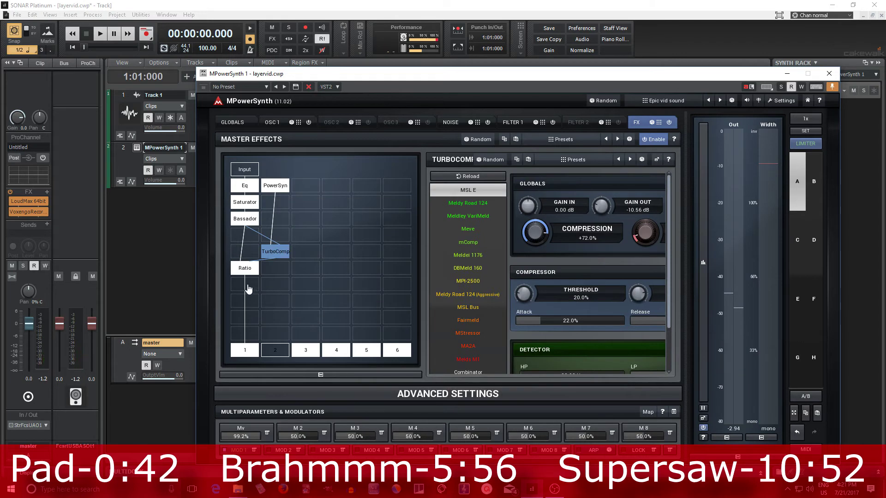
{"action": "double_click", "coordinate": [248, 289]}
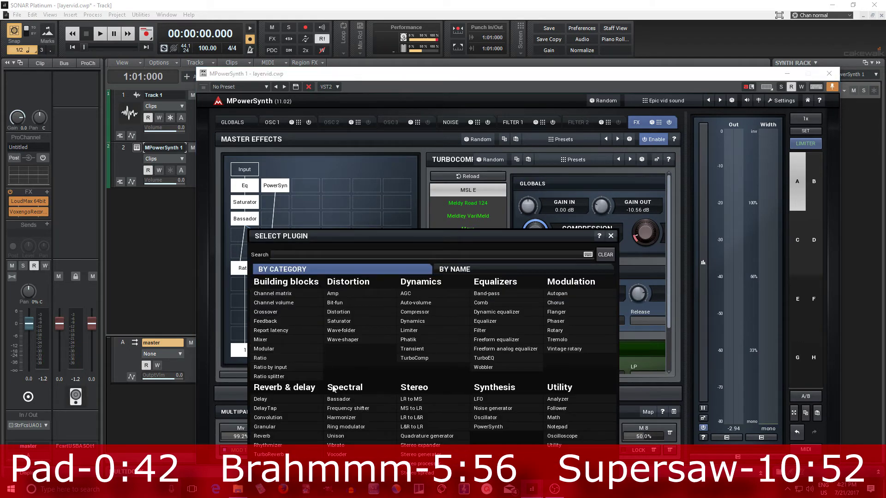
- Add a Reverb below Ratio loaded with the Hall 2 preset at 40.2% dry/wet
{"action": "left_click", "coordinate": [286, 436]}
{"action": "left_click", "coordinate": [576, 160]}
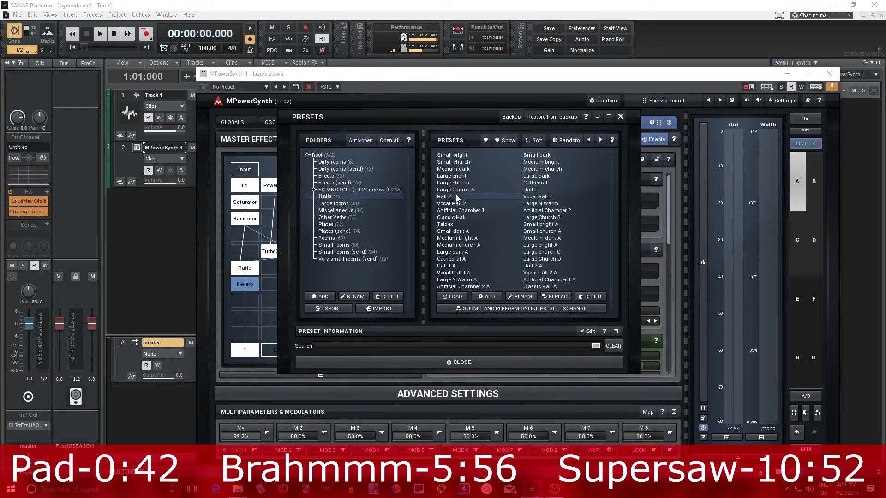
{"action": "left_click", "coordinate": [460, 362]}
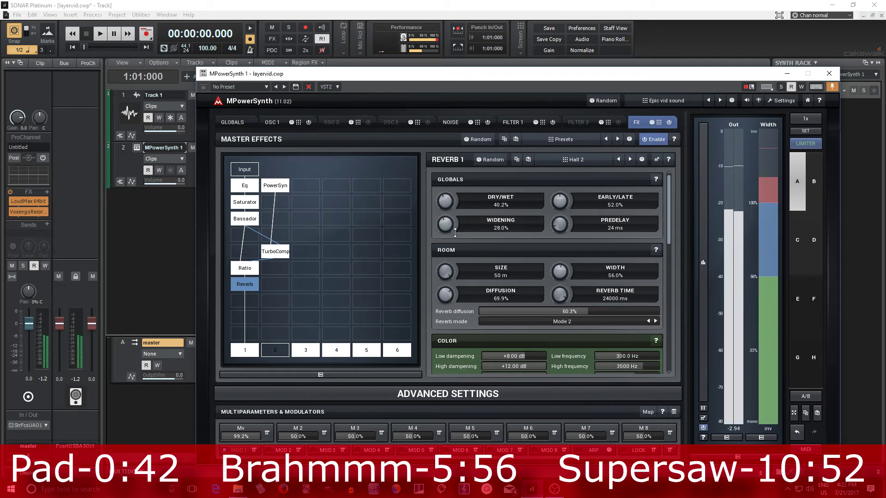
{"action": "right_click", "coordinate": [253, 292]}
- Delete the Reverb and insert a TurboReverb loaded with the Ethereal hall preset
{"action": "left_click", "coordinate": [504, 381]}
{"action": "double_click", "coordinate": [254, 288]}
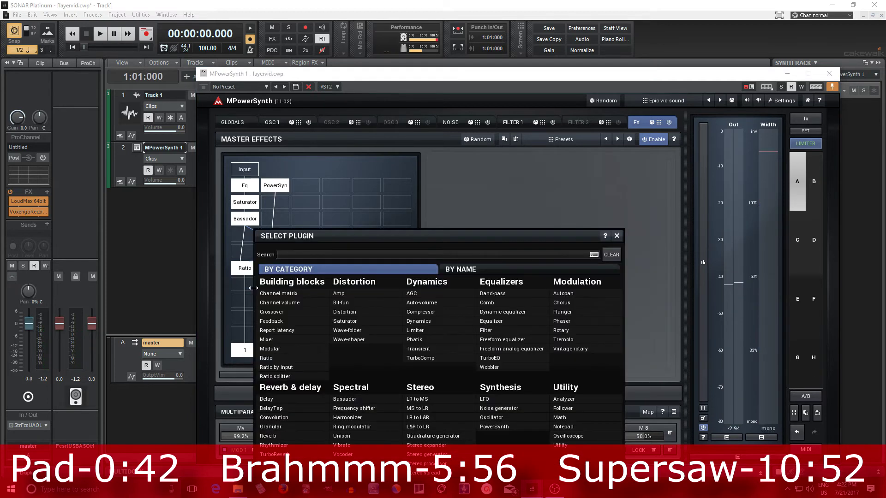
{"action": "left_click", "coordinate": [273, 455]}
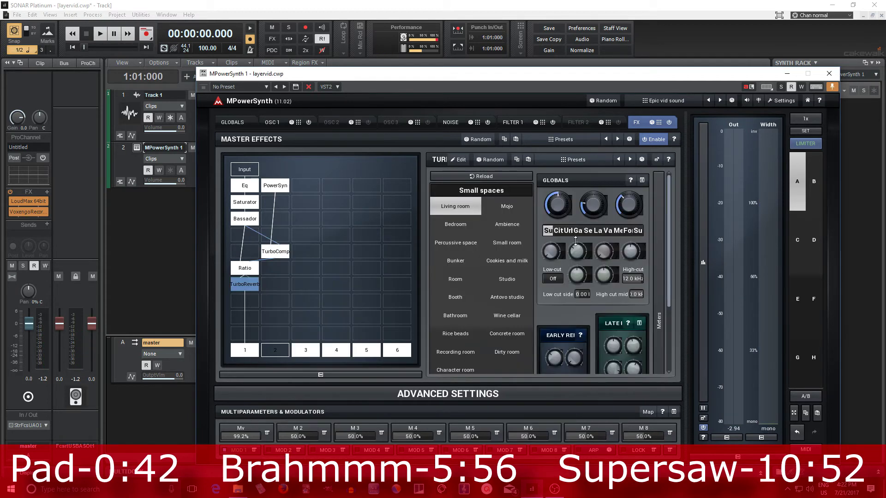
{"action": "left_click", "coordinate": [590, 166]}
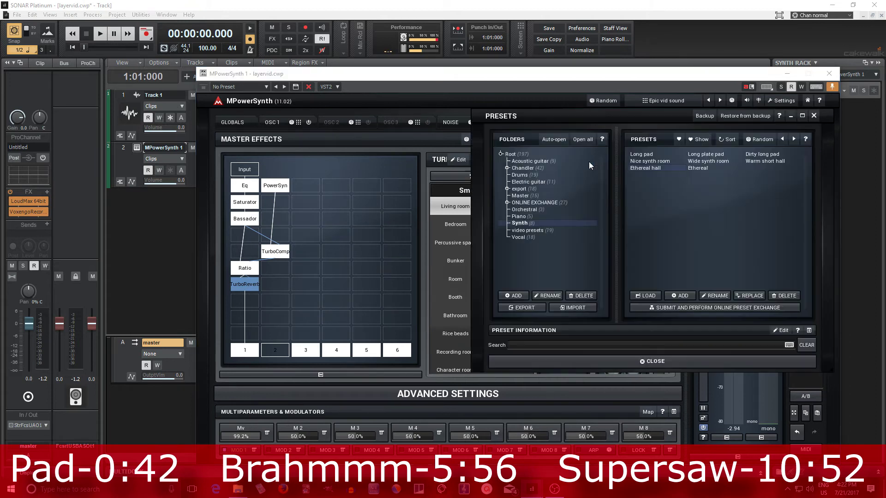
{"action": "left_click", "coordinate": [661, 168]}
{"action": "left_click", "coordinate": [653, 363]}
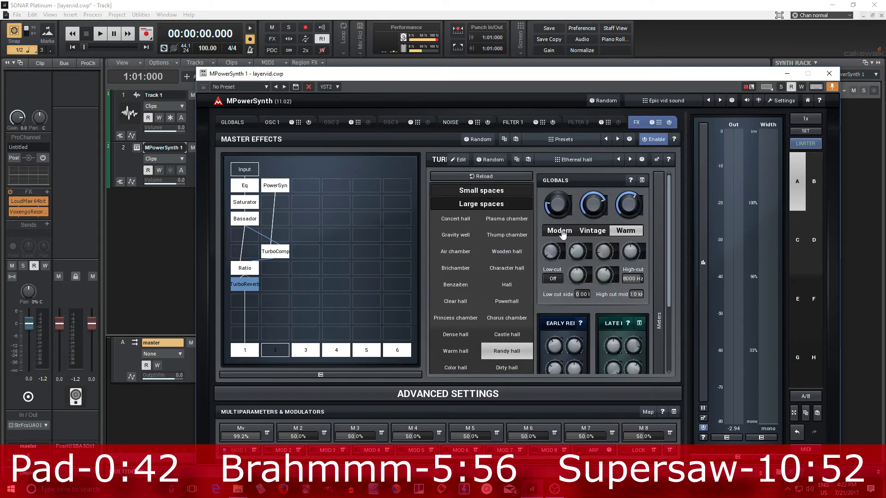
- Inspect TurboReverb in its large window, then reopen the effect picker at its slot
{"action": "left_click", "coordinate": [657, 161]}
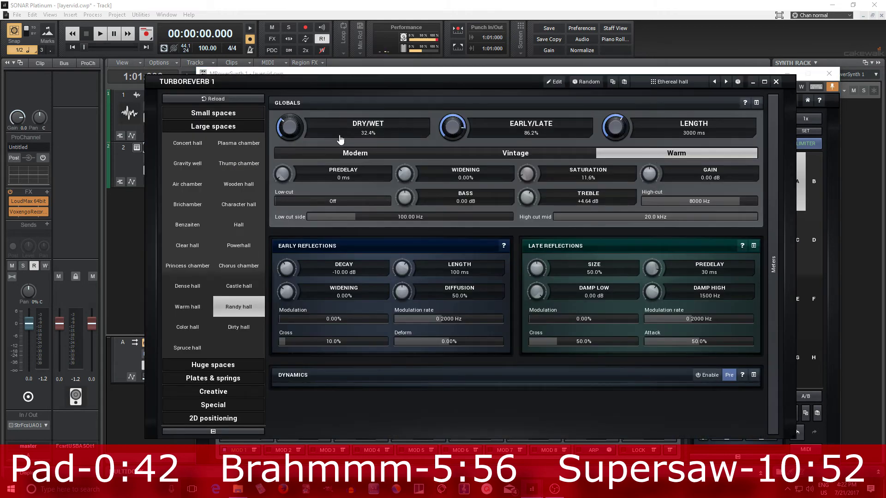
{"action": "left_click", "coordinate": [776, 82]}
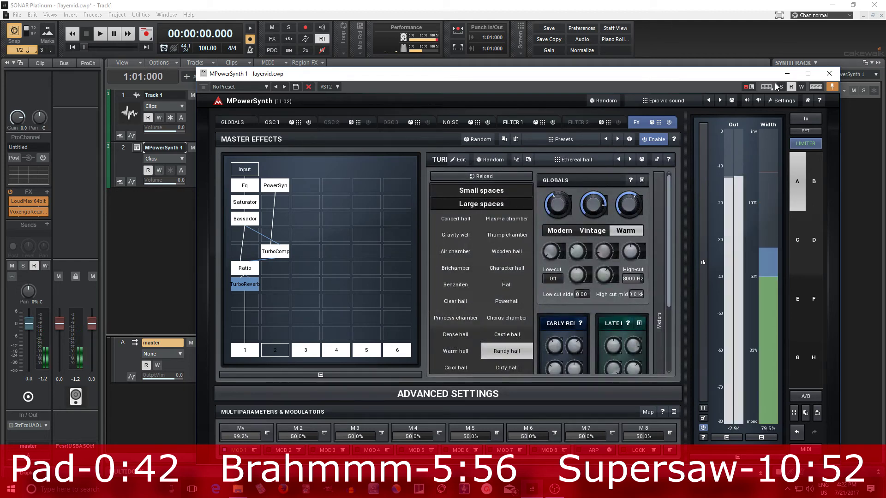
{"action": "double_click", "coordinate": [247, 285]}
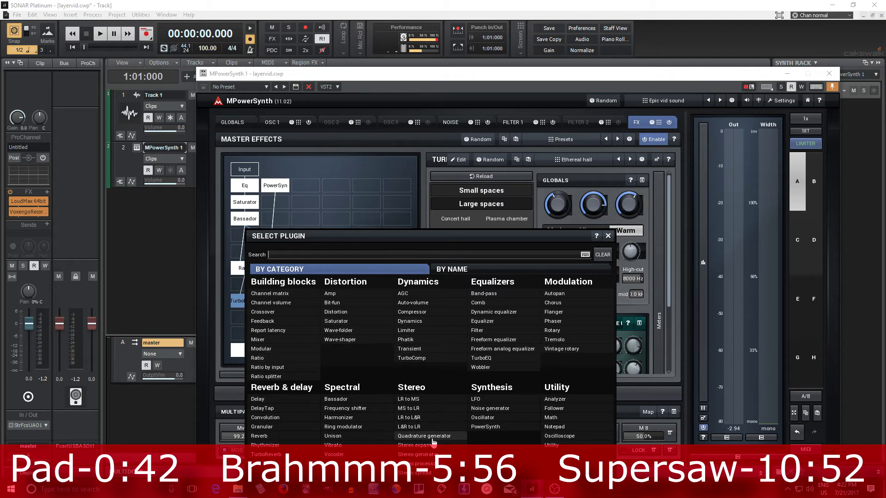
- Insert a Limiter above TurboReverb and bring its threshold down to -6.62 dB
{"action": "left_click", "coordinate": [407, 331]}
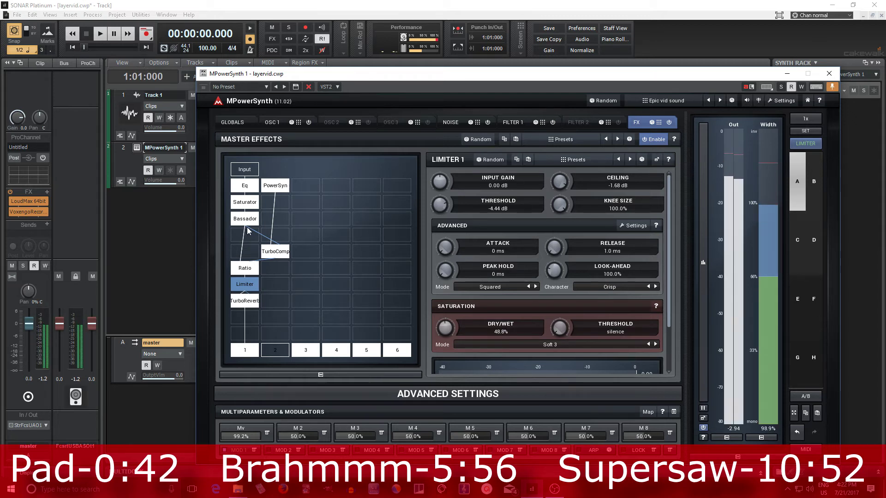
{"action": "left_click", "coordinate": [245, 267]}
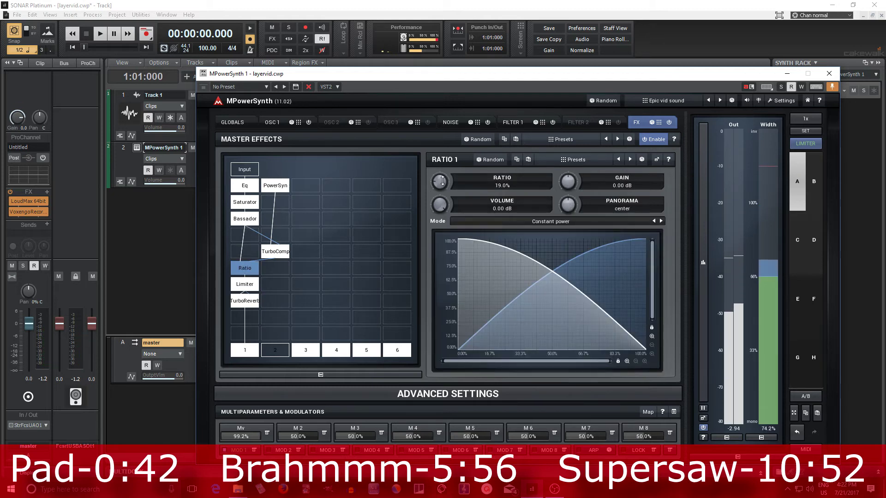
{"action": "scroll", "coordinate": [442, 181], "scroll_direction": "down", "scroll_amount": 3}
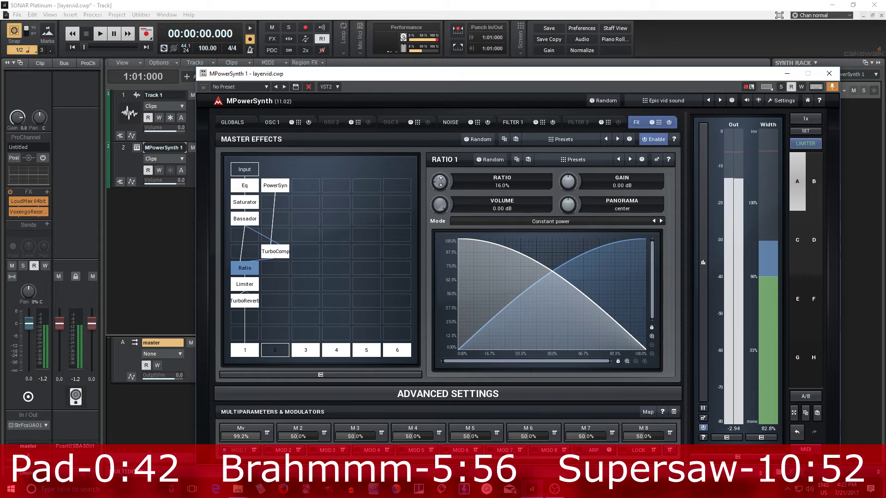
{"action": "left_click", "coordinate": [245, 284]}
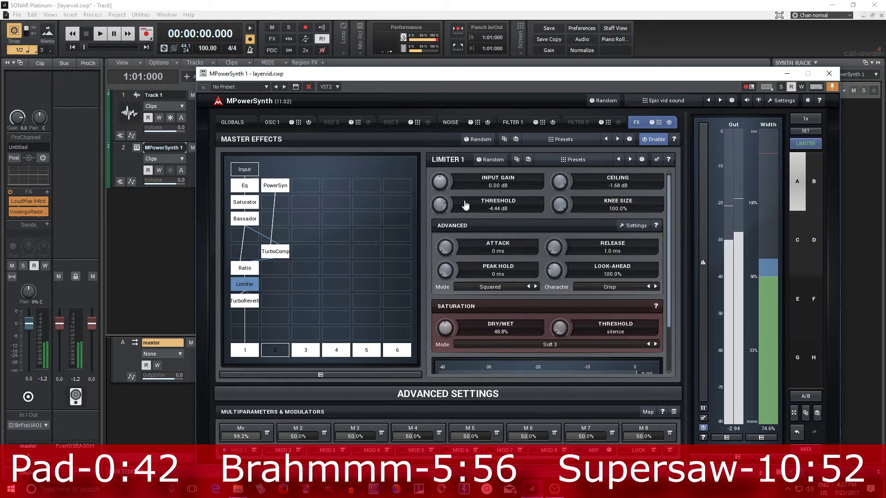
{"action": "scroll", "coordinate": [443, 204], "scroll_direction": "down", "scroll_amount": 3}
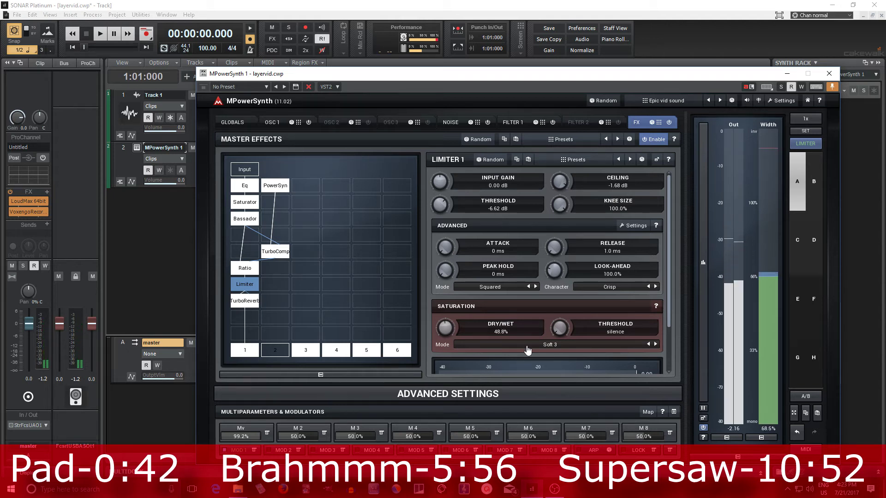
- Load the Default preset and switch oscillator 1 to Normal waveform shapes
{"action": "left_click", "coordinate": [676, 103]}
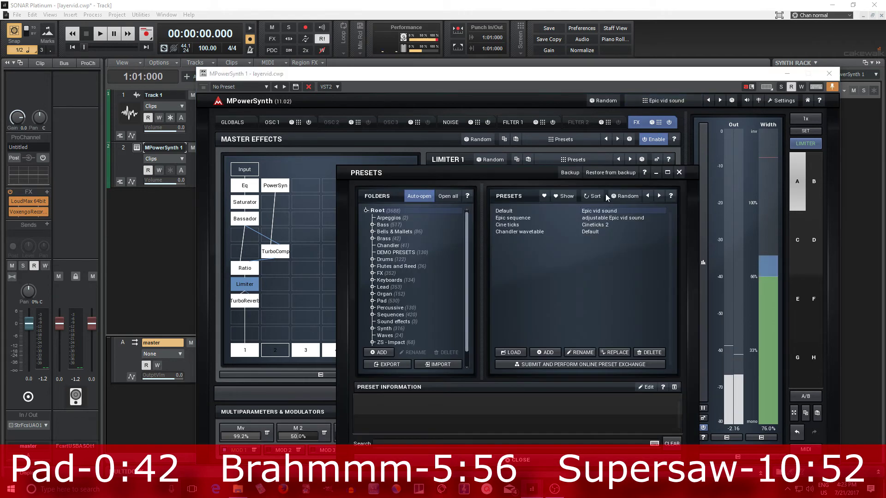
{"action": "left_click", "coordinate": [504, 213]}
{"action": "double_click", "coordinate": [505, 214]}
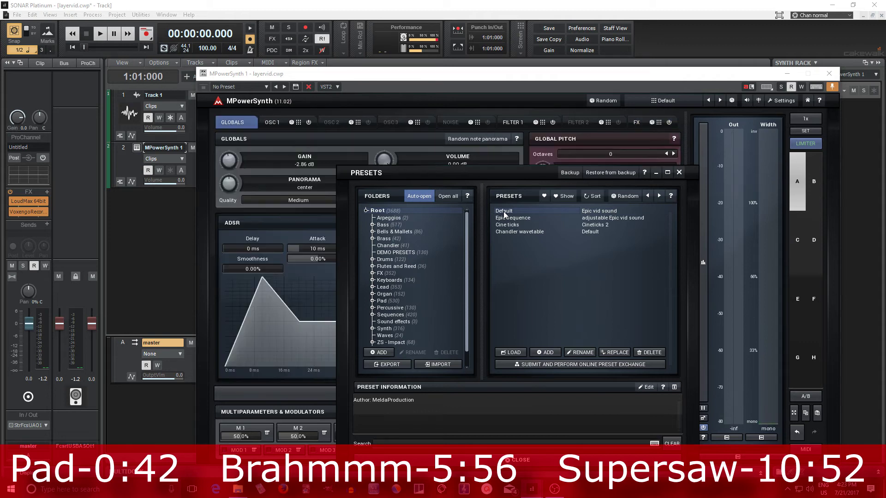
{"action": "left_click", "coordinate": [679, 173]}
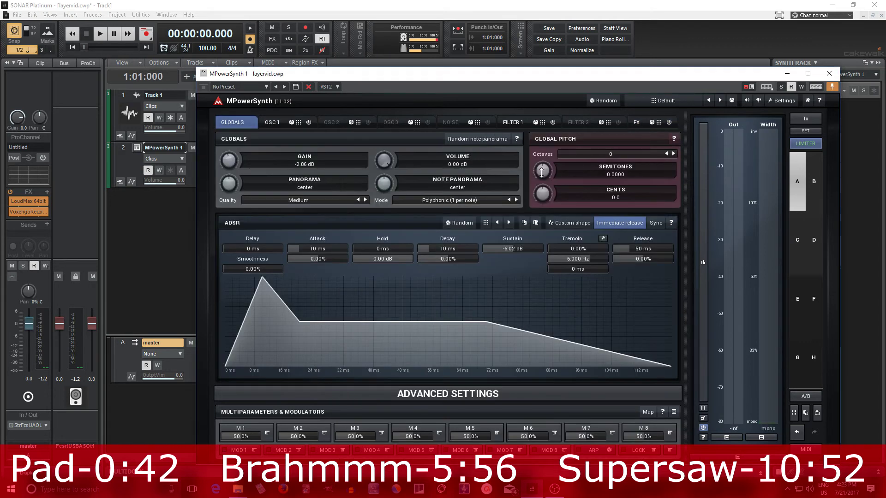
{"action": "left_click", "coordinate": [273, 123]}
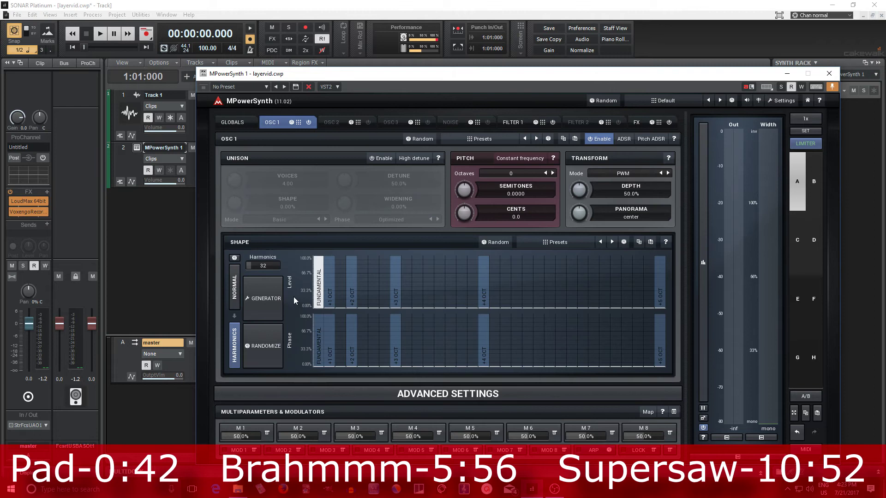
{"action": "left_click", "coordinate": [232, 312]}
- Make oscillator 1 a saw and oscillator 2 a rectangle, and switch Filter 1 off
{"action": "left_click", "coordinate": [485, 338]}
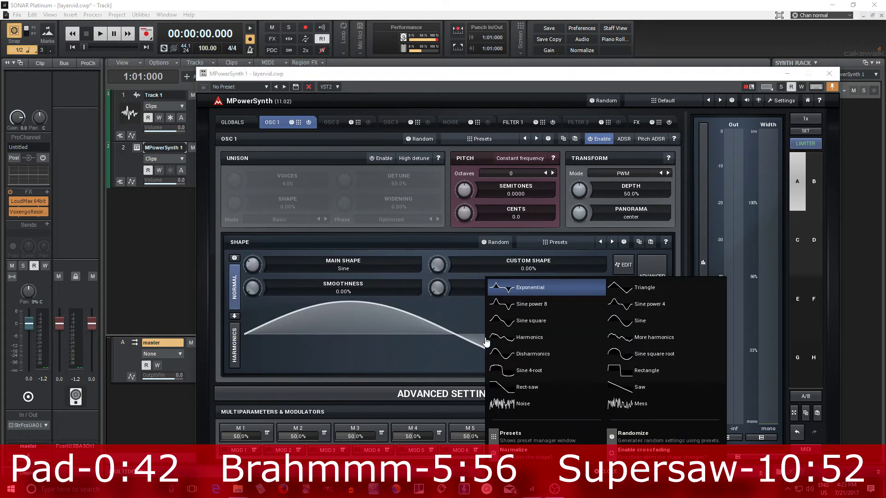
{"action": "left_click", "coordinate": [685, 390]}
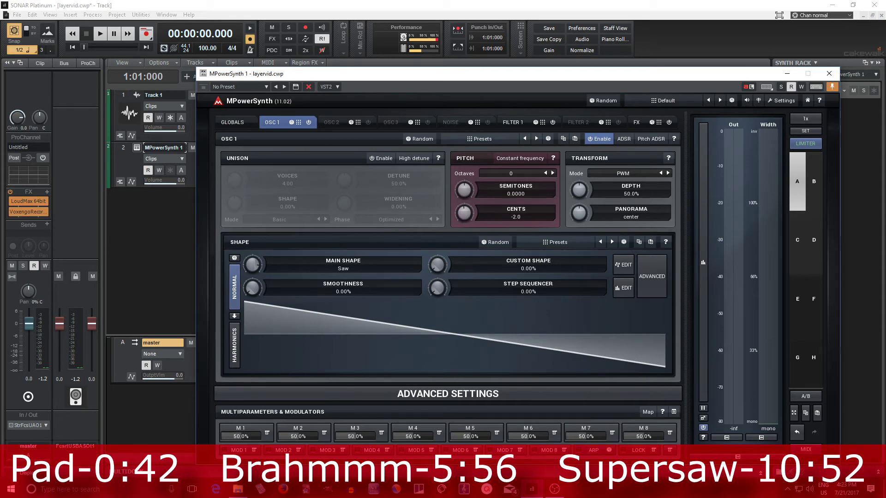
{"action": "left_click", "coordinate": [335, 124]}
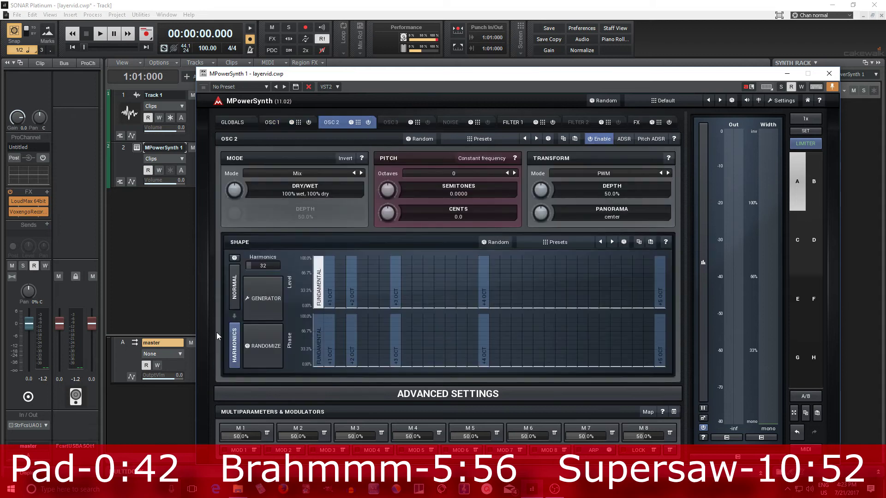
{"action": "left_click", "coordinate": [235, 300]}
{"action": "left_click", "coordinate": [519, 340]}
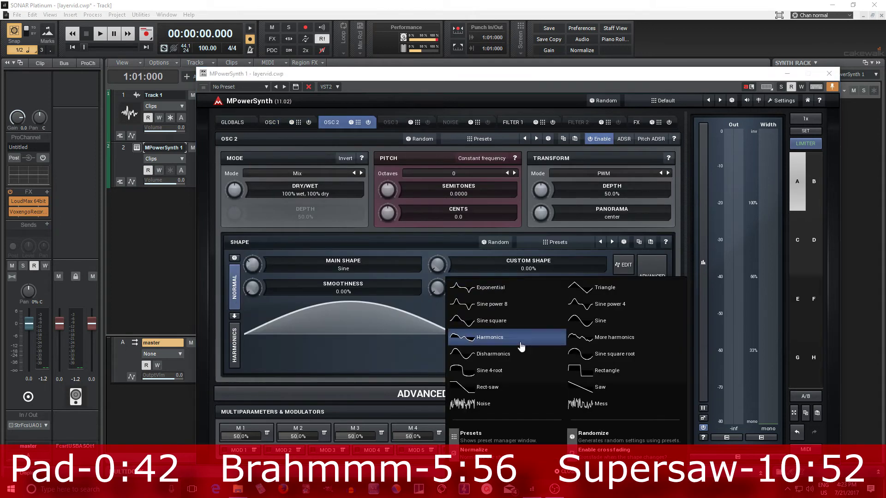
{"action": "left_click", "coordinate": [620, 379]}
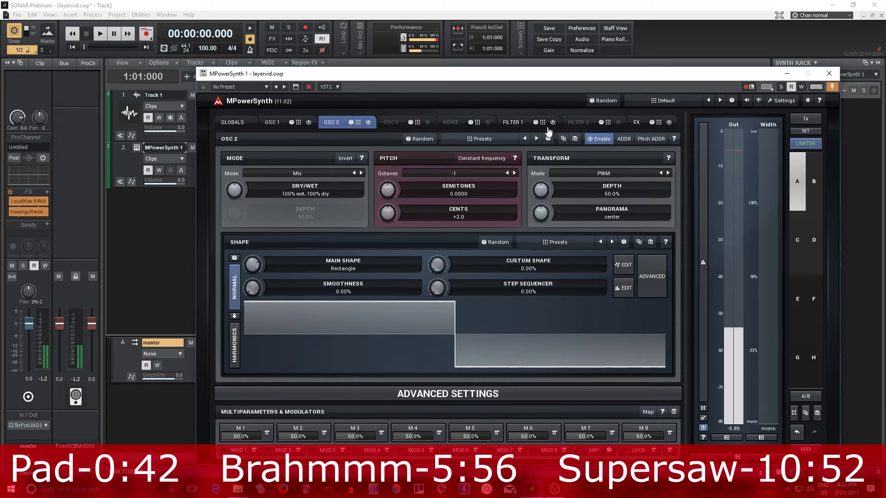
{"action": "left_click", "coordinate": [553, 123]}
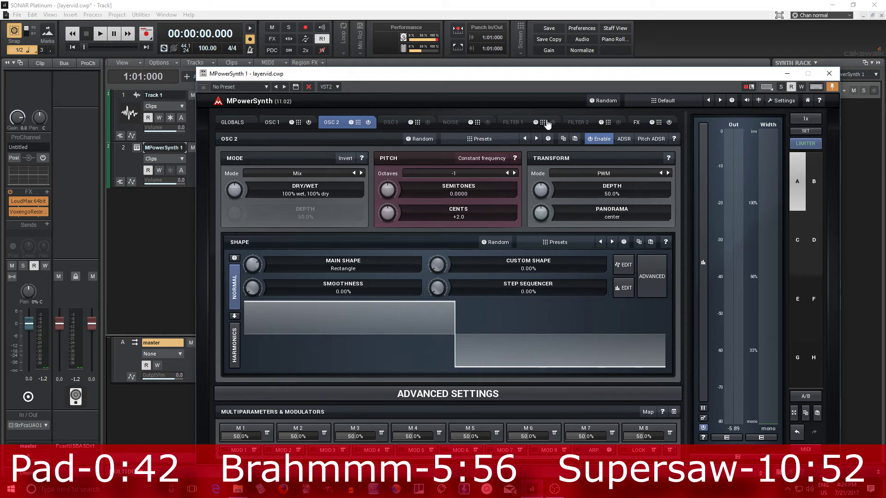
{"action": "left_click", "coordinate": [638, 123]}
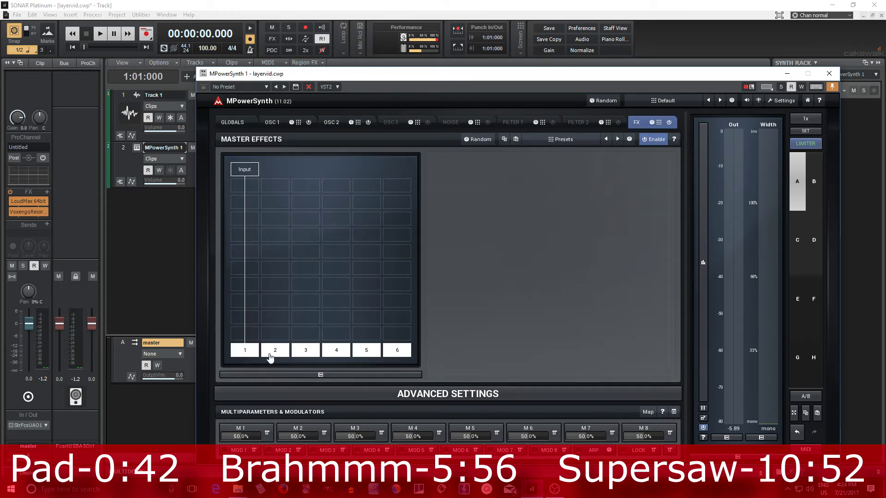
- Route the effects chain to output 1 and add a PowerSynth module in an empty cell
{"action": "left_click", "coordinate": [255, 350]}
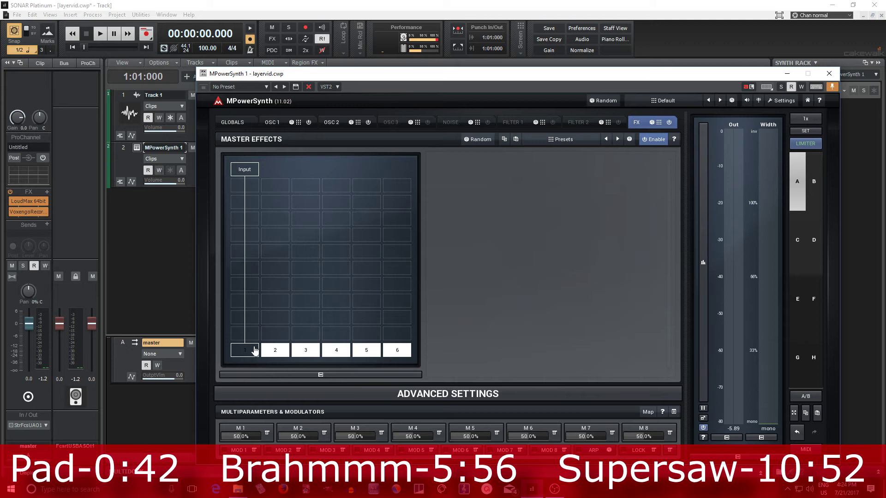
{"action": "left_click", "coordinate": [270, 193]}
{"action": "left_click", "coordinate": [541, 385]}
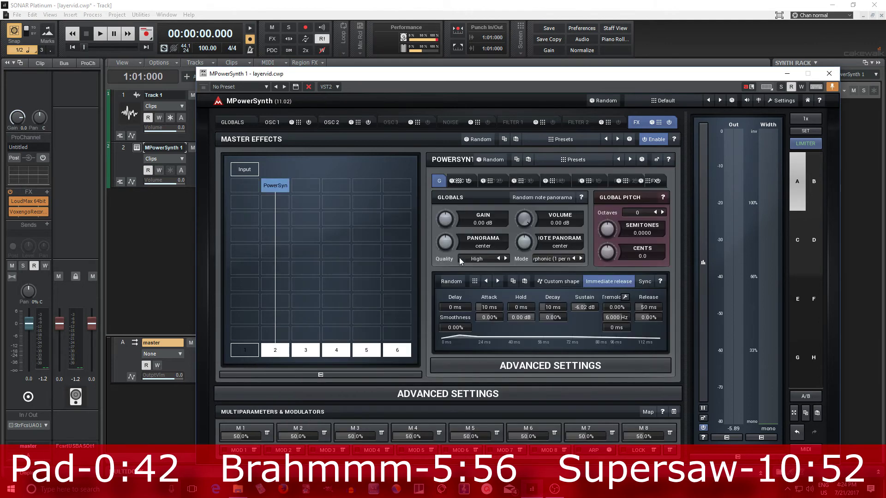
{"action": "left_click", "coordinate": [656, 160]}
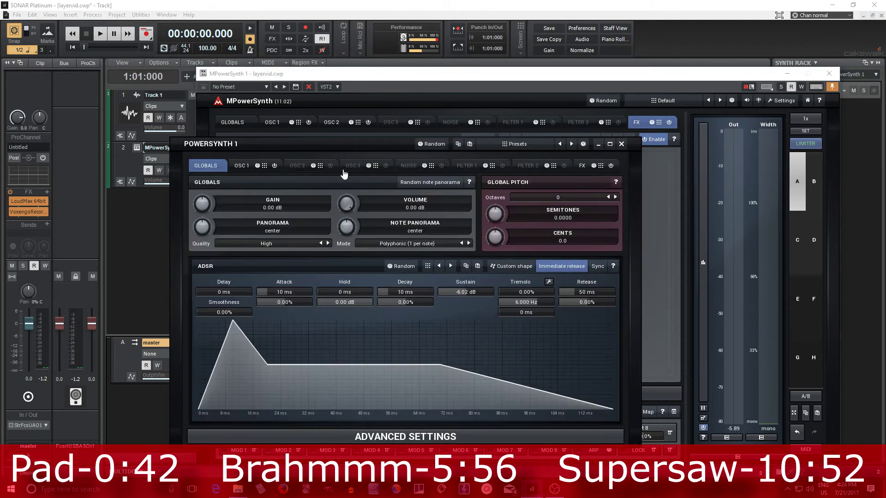
- Make PowerSynth's oscillator 1 an 8-voice unison saw with 36.4% detune and 88.8% smoothness
{"action": "left_click", "coordinate": [242, 167]}
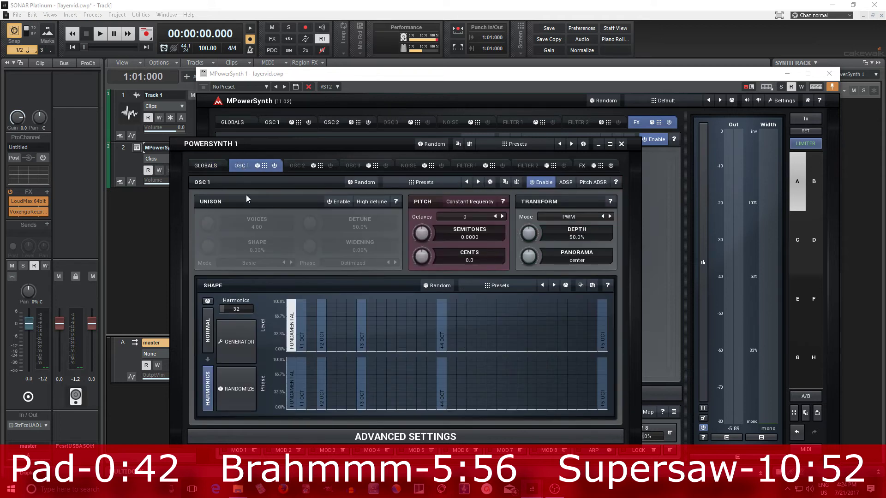
{"action": "left_click", "coordinate": [208, 343]}
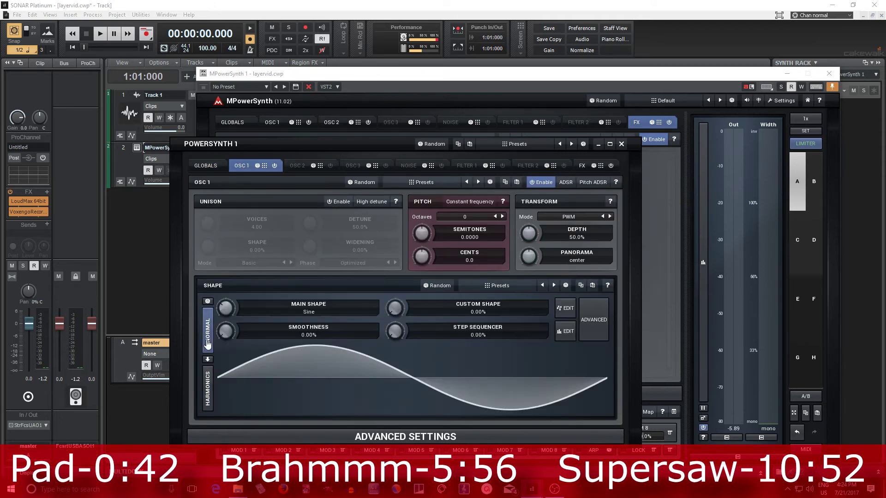
{"action": "left_click", "coordinate": [413, 359]}
{"action": "left_click", "coordinate": [565, 389]}
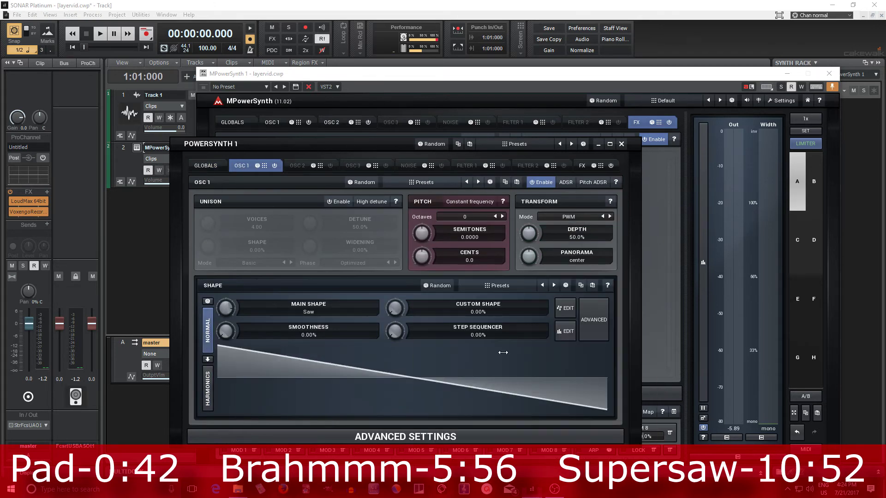
{"action": "left_click", "coordinate": [342, 202]}
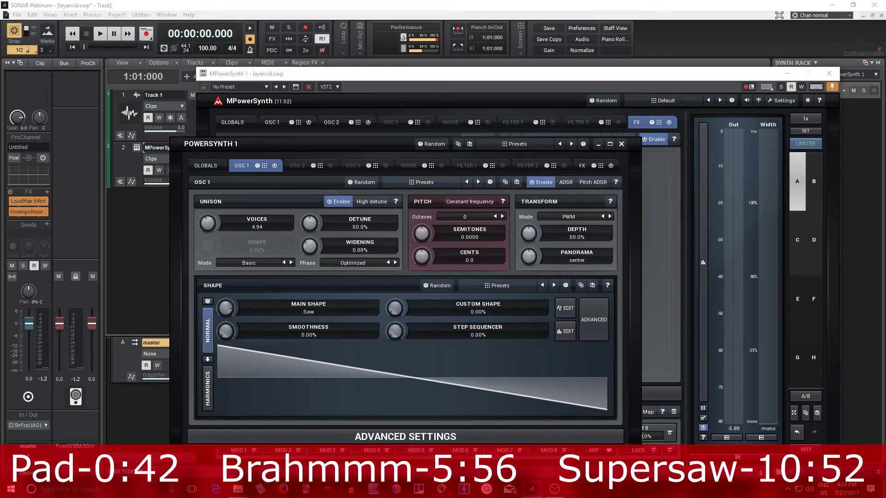
{"action": "double_click", "coordinate": [209, 220]}
{"action": "left_click", "coordinate": [220, 308]}
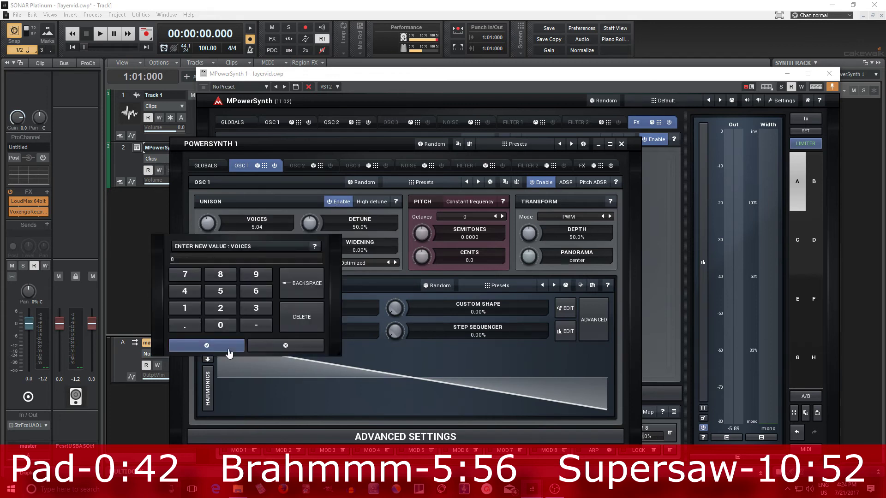
{"action": "left_click", "coordinate": [305, 264]}
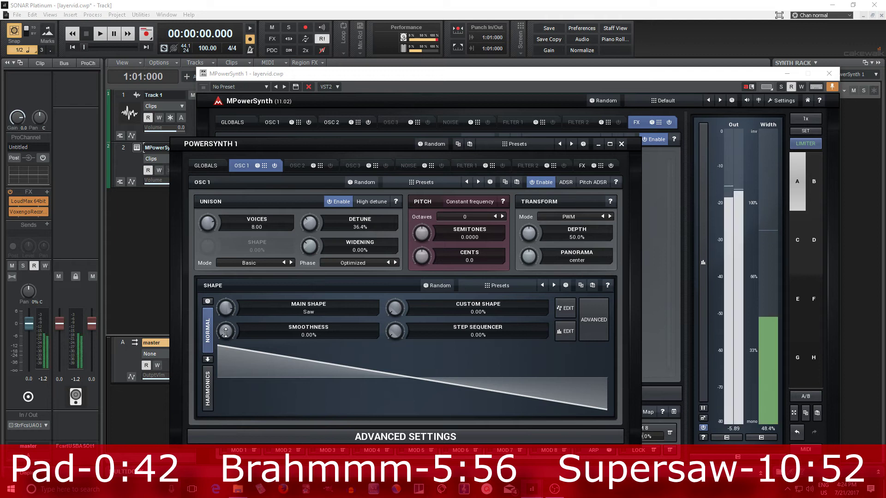
{"action": "left_click_drag", "start_coordinate": [225, 332], "coordinate": [225, 290]}
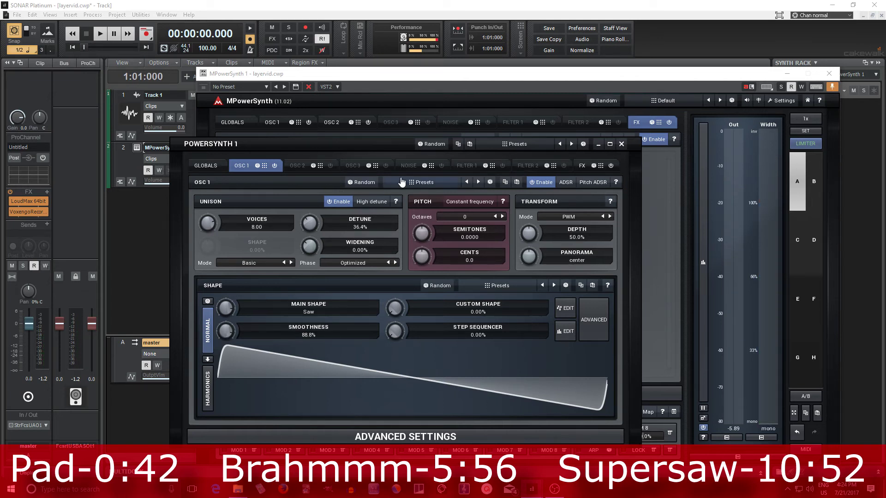
- Turn on PowerSynth's white noise with high-pass enabled and Dry/Wet at 13% wet
{"action": "left_click", "coordinate": [409, 166]}
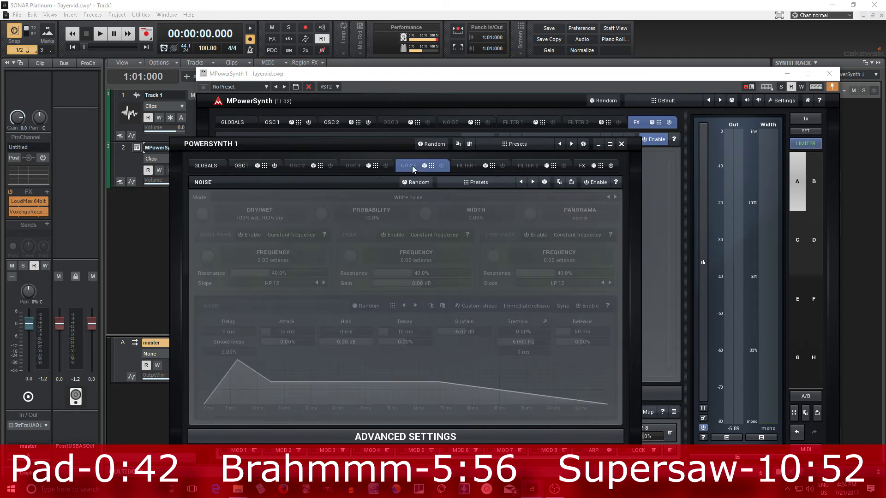
{"action": "left_click", "coordinate": [441, 167]}
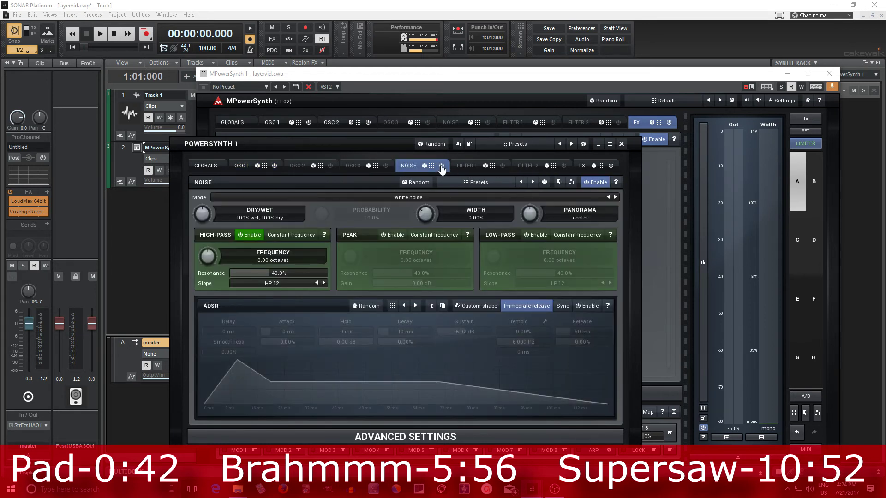
{"action": "left_click", "coordinate": [251, 235]}
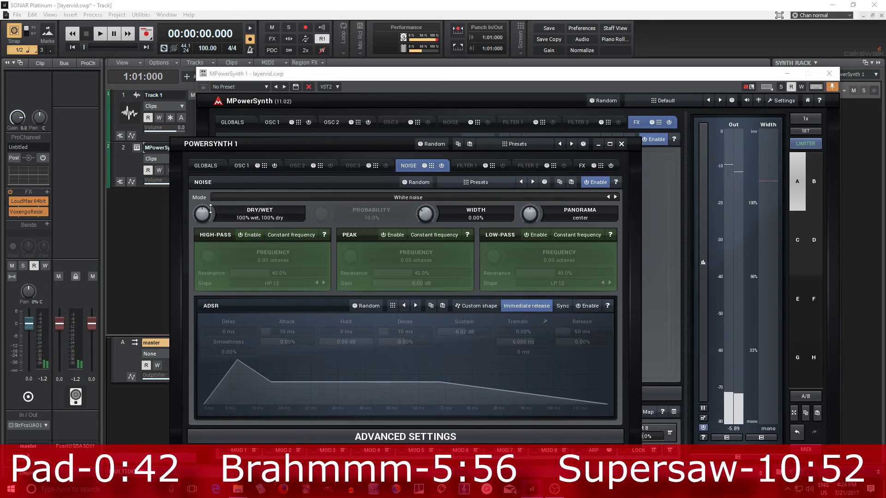
{"action": "left_click", "coordinate": [248, 234]}
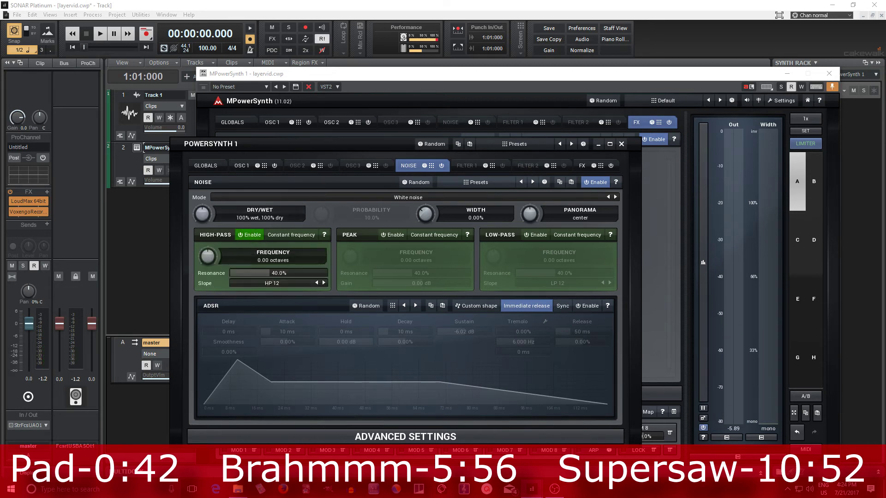
{"action": "left_click_drag", "start_coordinate": [202, 214], "coordinate": [202, 236]}
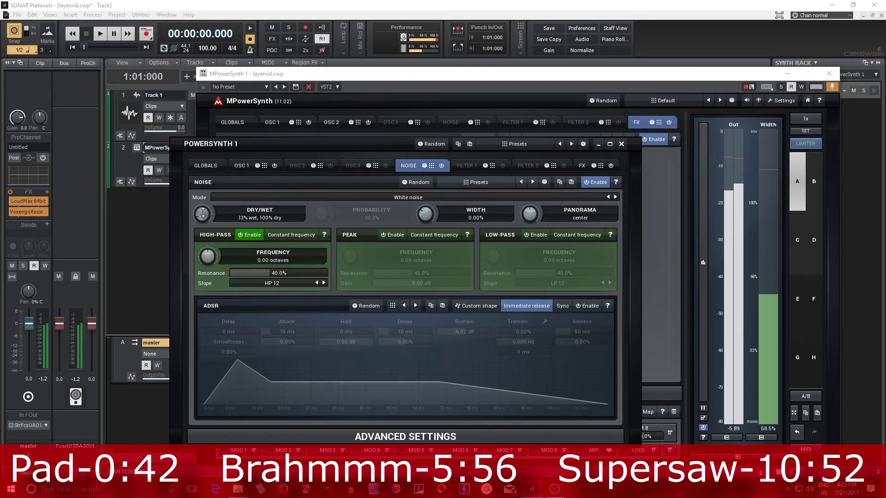
{"action": "left_click_drag", "start_coordinate": [233, 145], "coordinate": [436, 126]}
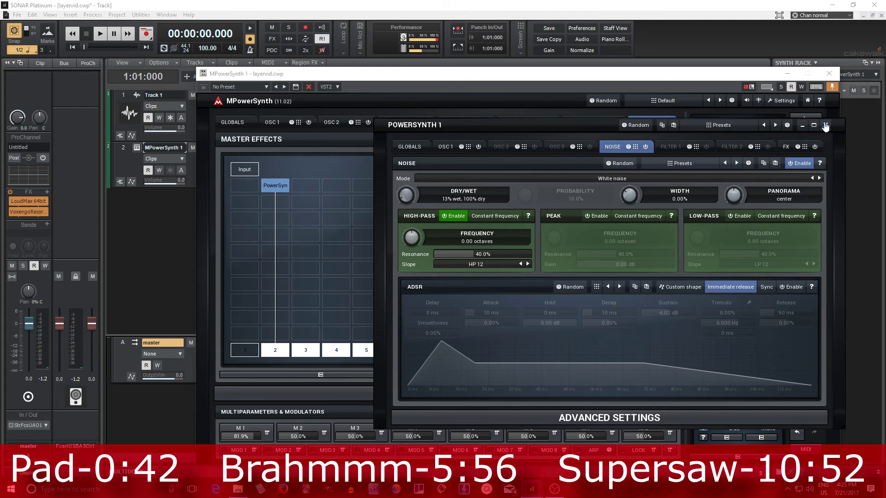
- Close the PowerSynth window, route Input to output 1, and insert a Ratio module below Input
{"action": "left_click", "coordinate": [799, 149]}
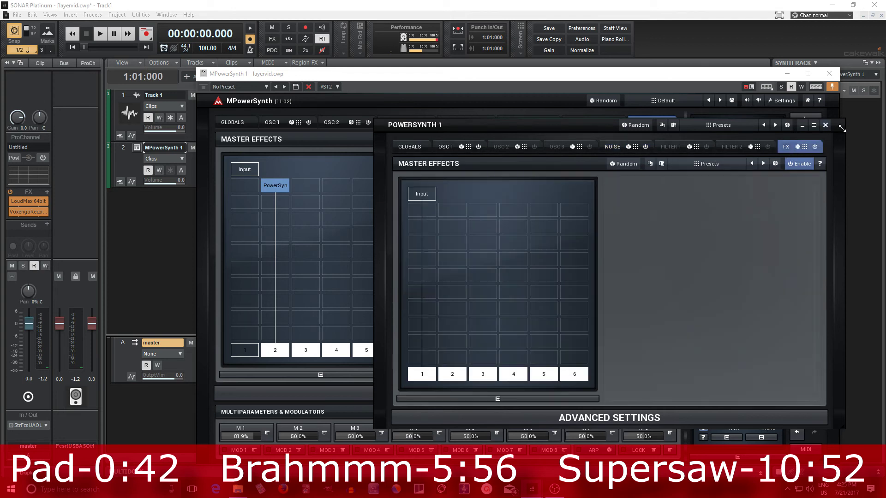
{"action": "left_click", "coordinate": [825, 126]}
{"action": "left_click", "coordinate": [256, 357]}
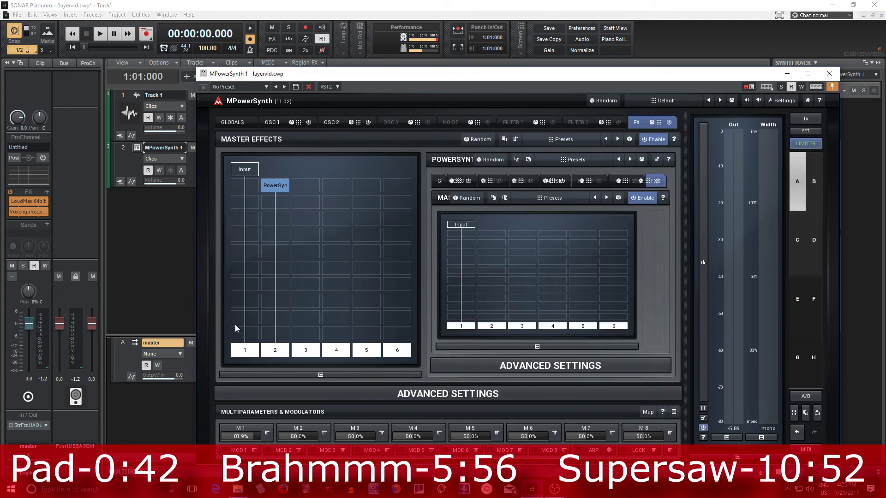
{"action": "left_click", "coordinate": [244, 221]}
{"action": "left_click", "coordinate": [266, 352]}
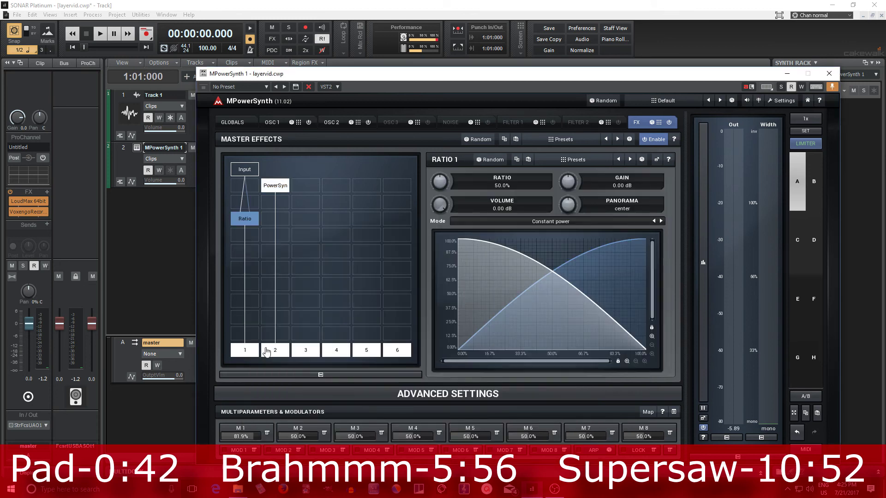
- Move Ratio down one row, set its side-chain to input 2, and disconnect PowerSyn from output 2
{"action": "left_click_drag", "start_coordinate": [246, 221], "coordinate": [245, 234]}
{"action": "left_click", "coordinate": [243, 235]}
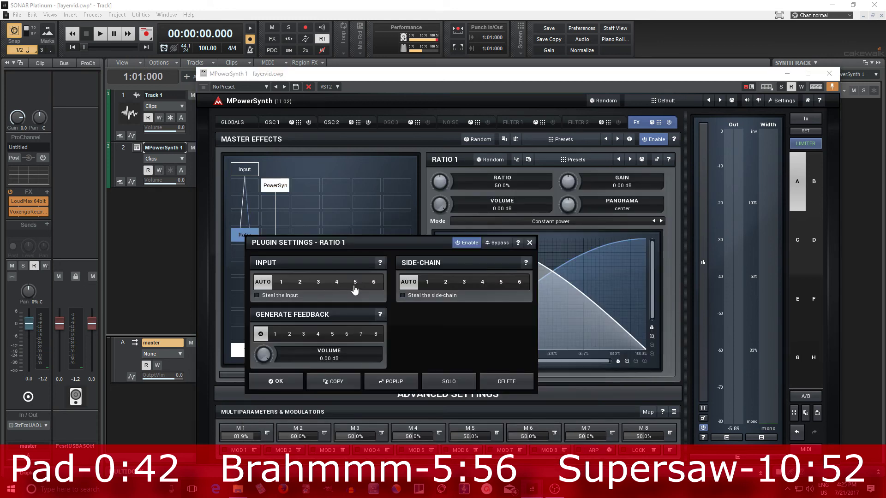
{"action": "left_click", "coordinate": [444, 283]}
{"action": "left_click", "coordinate": [275, 381]}
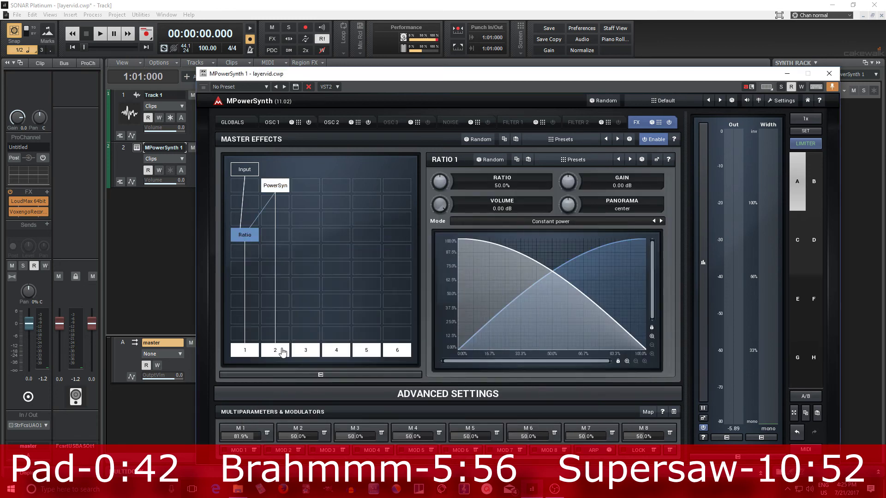
{"action": "left_click", "coordinate": [282, 352]}
- Add a Band-pass module after Input with its low-pass on at 276.1 Hz
{"action": "double_click", "coordinate": [245, 189]}
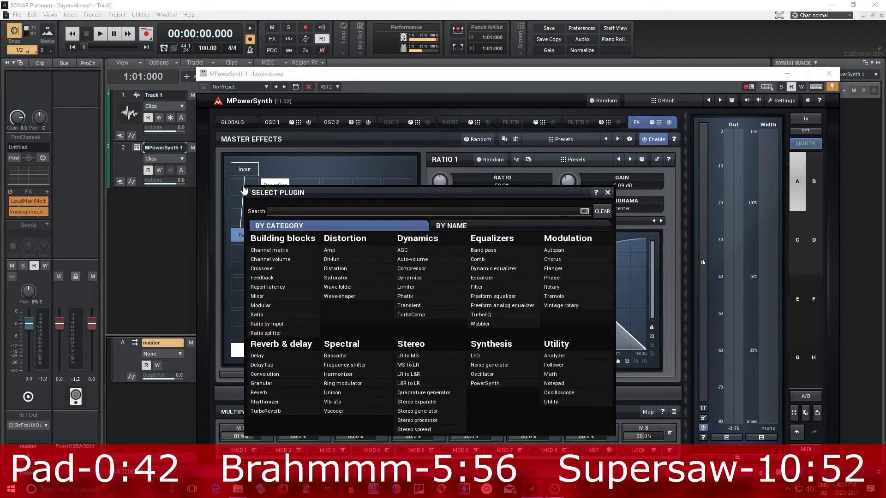
{"action": "left_click", "coordinate": [497, 251]}
{"action": "left_click", "coordinate": [644, 261]}
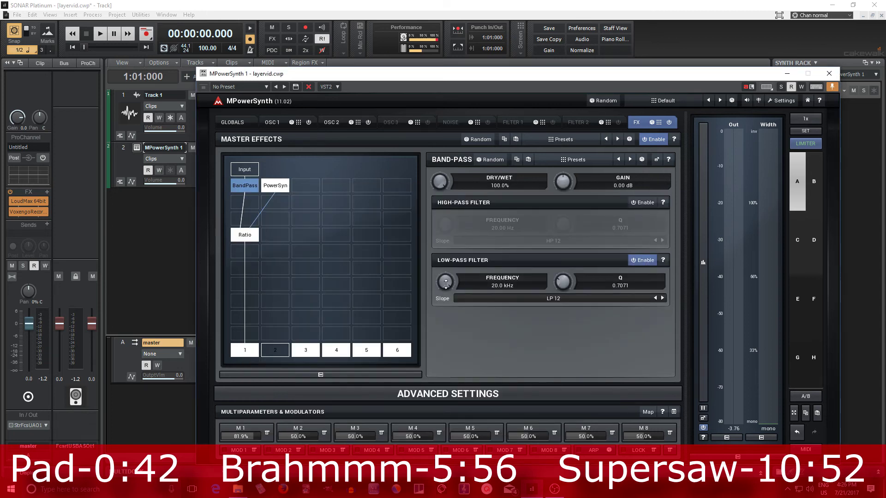
{"action": "left_click_drag", "start_coordinate": [445, 284], "coordinate": [446, 314]}
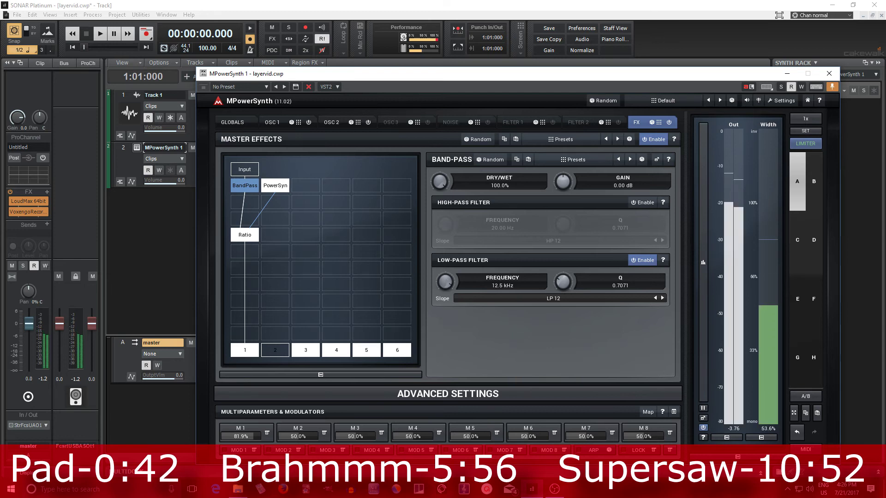
{"action": "left_click_drag", "start_coordinate": [446, 313], "coordinate": [446, 332]}
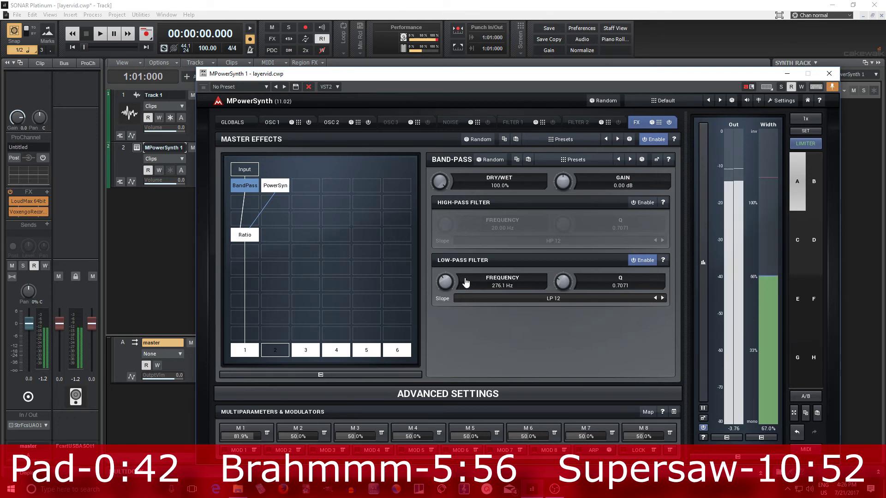
- Add a second Band-pass below PowerSyn with its high-pass on at 344.4 Hz
{"action": "double_click", "coordinate": [274, 209]}
{"action": "left_click", "coordinate": [512, 272]}
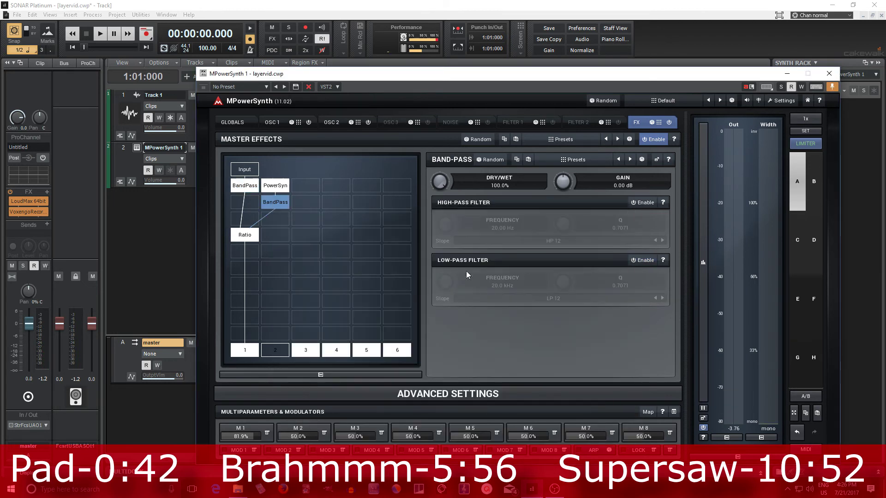
{"action": "left_click", "coordinate": [634, 204]}
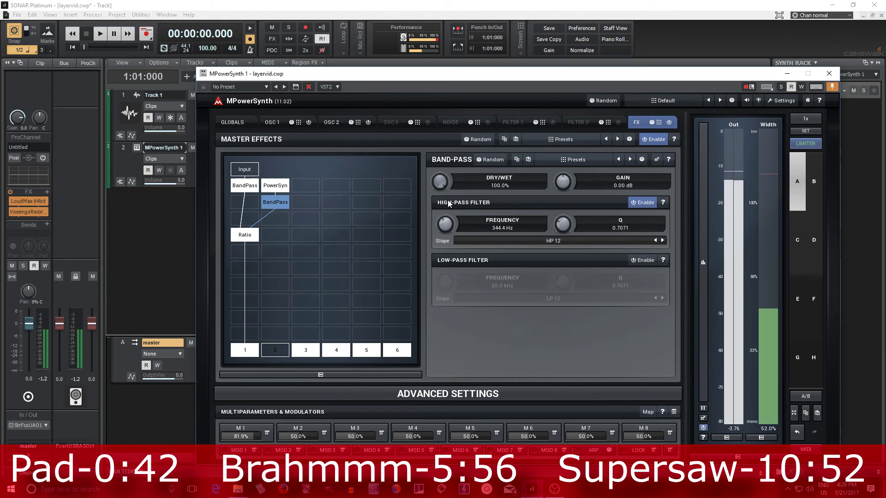
{"action": "left_click", "coordinate": [255, 234]}
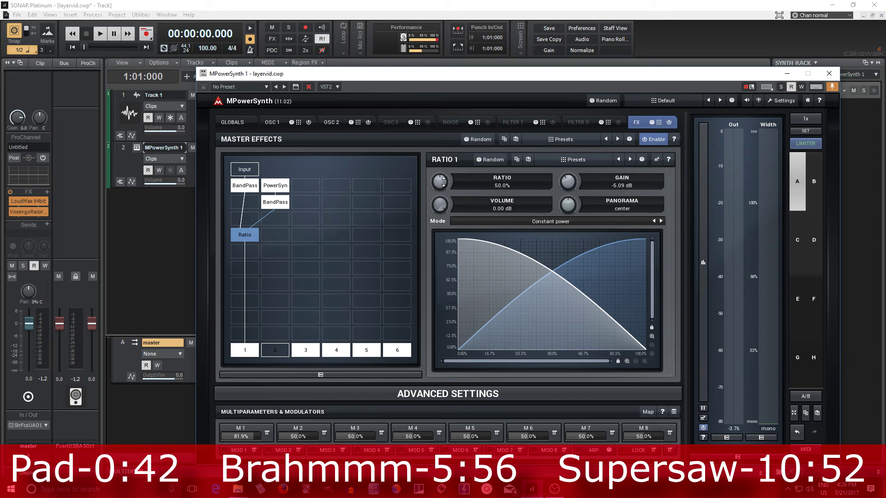
{"action": "left_click_drag", "start_coordinate": [444, 181], "coordinate": [443, 213]}
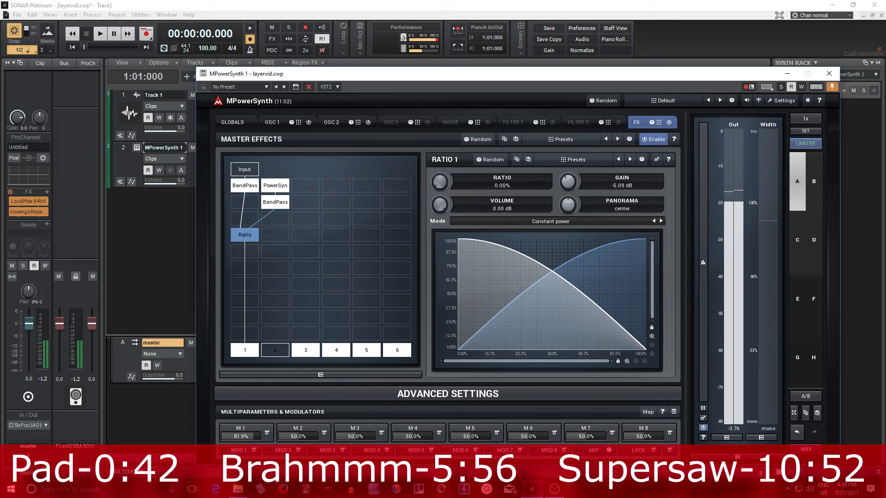
{"action": "mouse_move", "coordinate": [439, 182]}
{"action": "left_mouse_down"}
{"action": "mouse_move", "coordinate": [439, 157]}
{"action": "mouse_move", "coordinate": [439, 198]}
{"action": "left_mouse_up"}
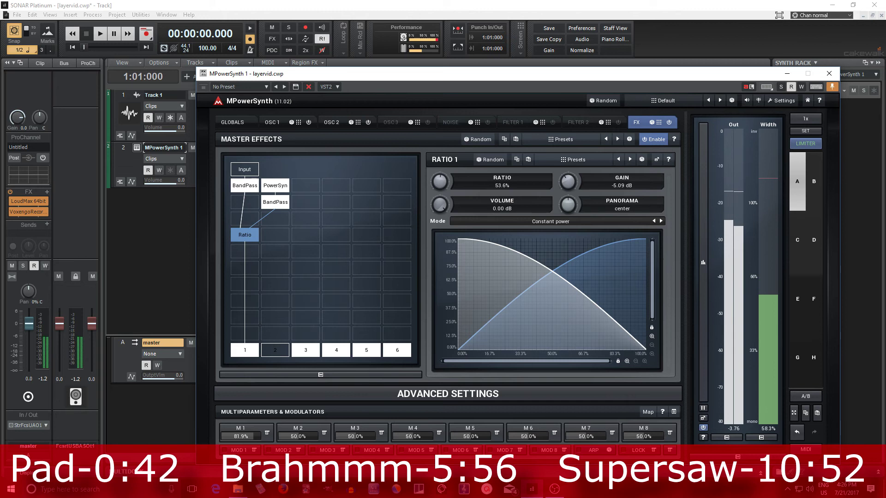
{"action": "left_click", "coordinate": [238, 186]}
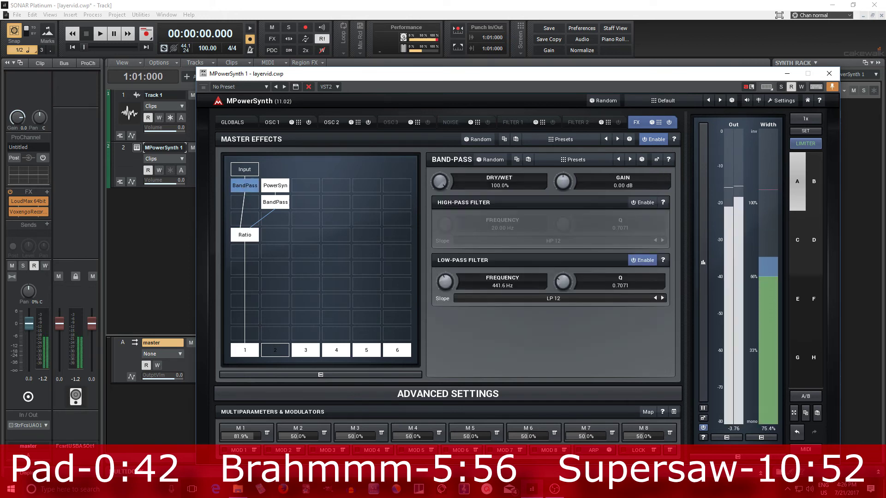
{"action": "left_click", "coordinate": [244, 235]}
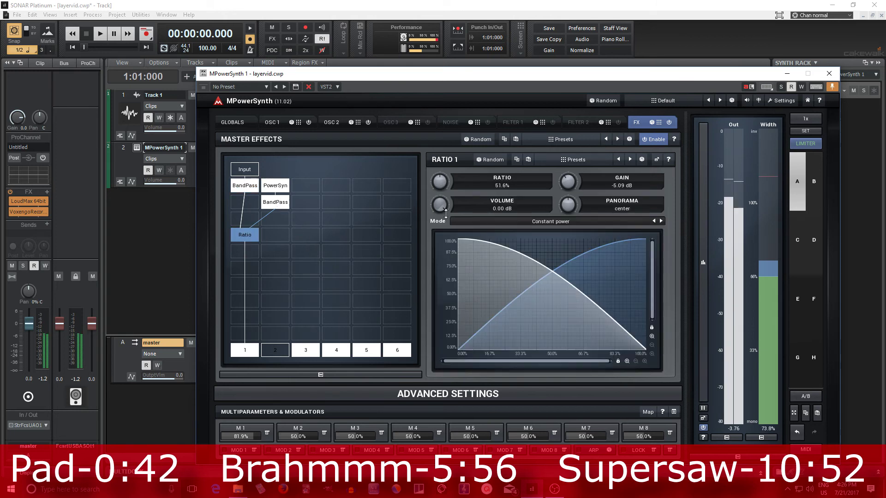
{"action": "left_click_drag", "start_coordinate": [440, 181], "coordinate": [440, 167]}
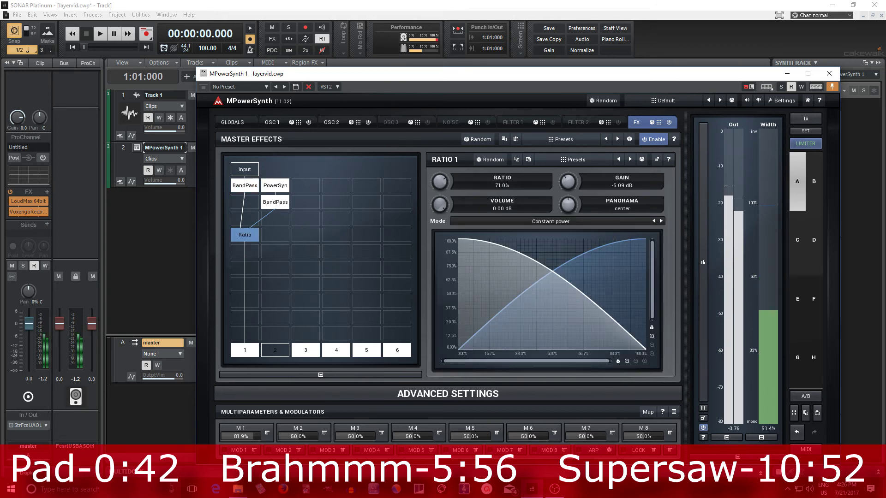
{"action": "double_click", "coordinate": [440, 182]}
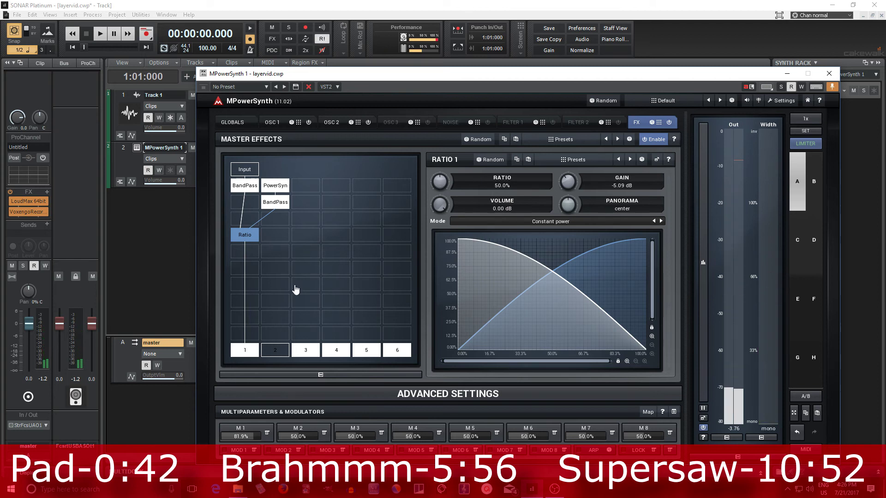
- Add a TurboReverb below Ratio and load its Wide synth room preset
{"action": "double_click", "coordinate": [252, 272]}
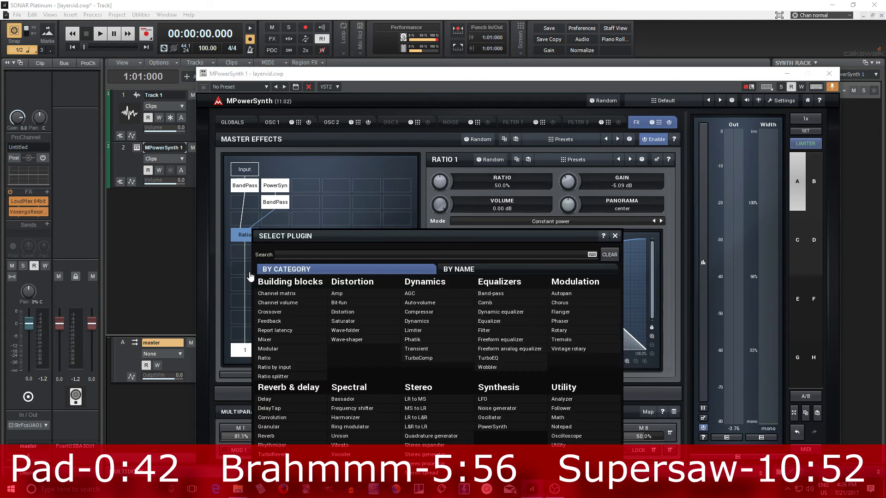
{"action": "left_click", "coordinate": [295, 458]}
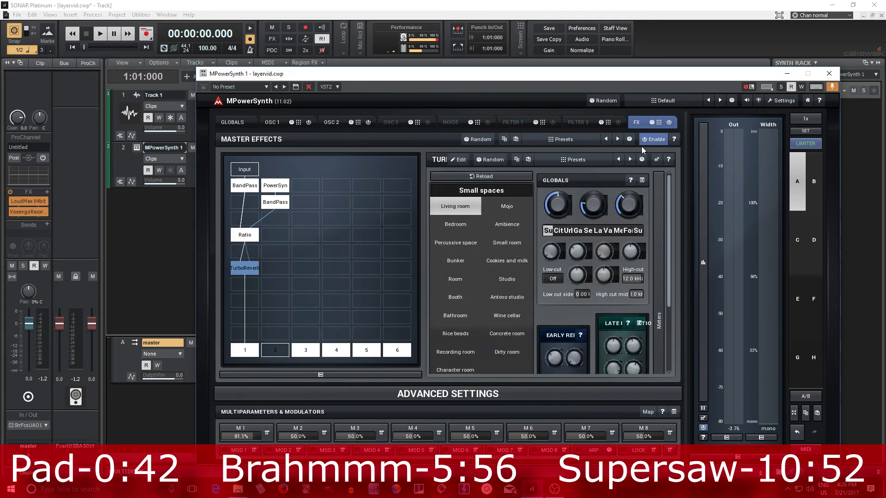
{"action": "left_click", "coordinate": [657, 161]}
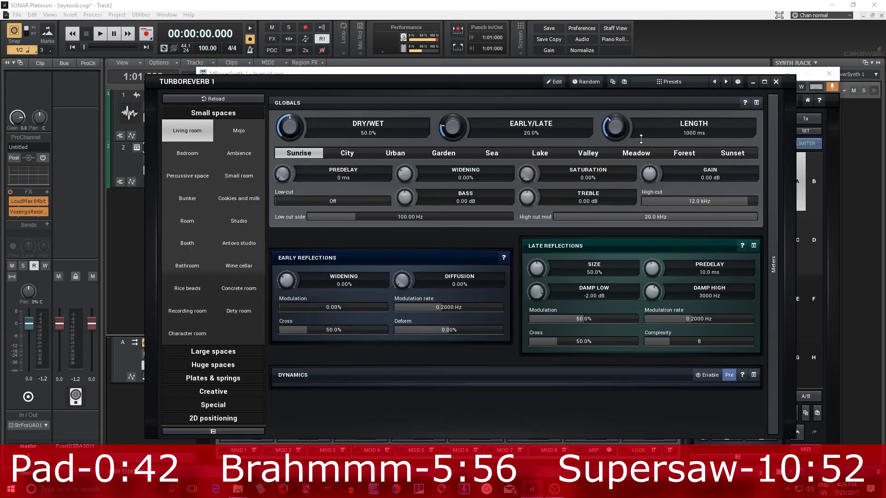
{"action": "left_click", "coordinate": [664, 83]}
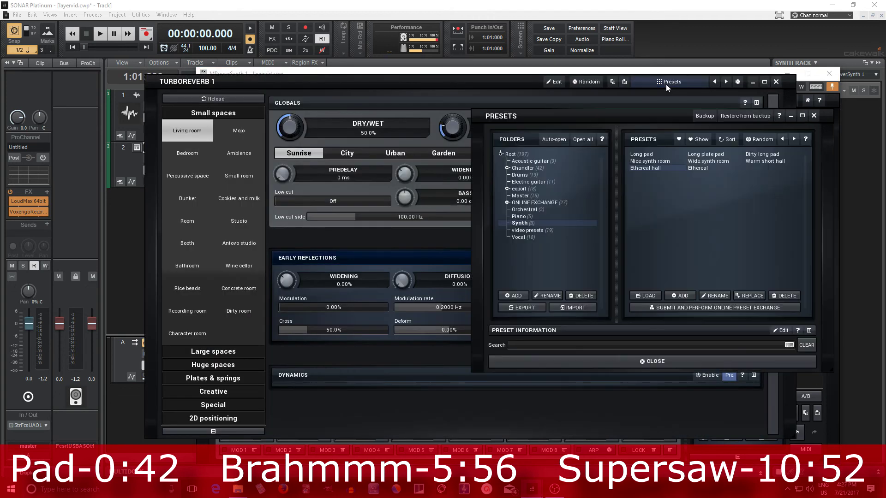
{"action": "left_click", "coordinate": [655, 161]}
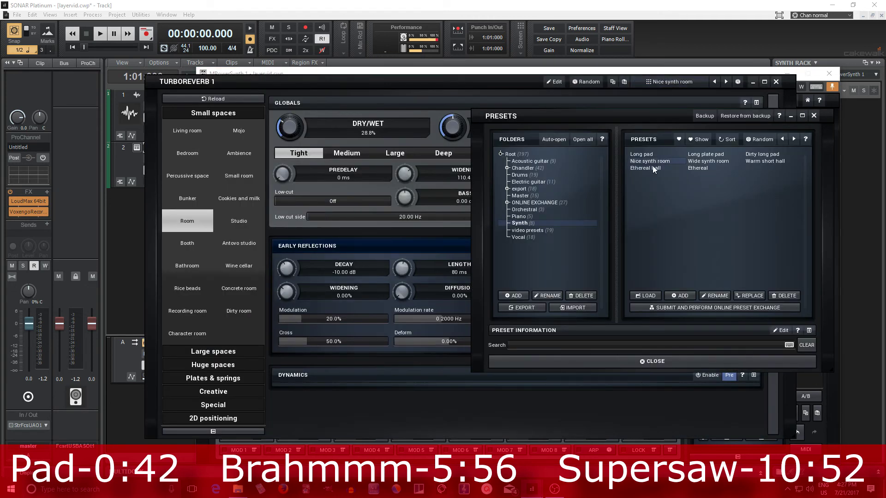
{"action": "left_click", "coordinate": [710, 161]}
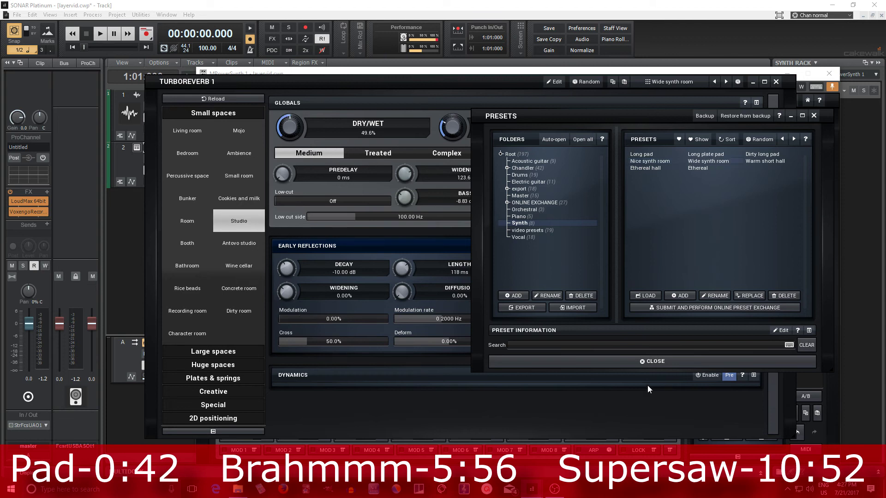
{"action": "left_click", "coordinate": [653, 362]}
{"action": "left_click", "coordinate": [776, 81]}
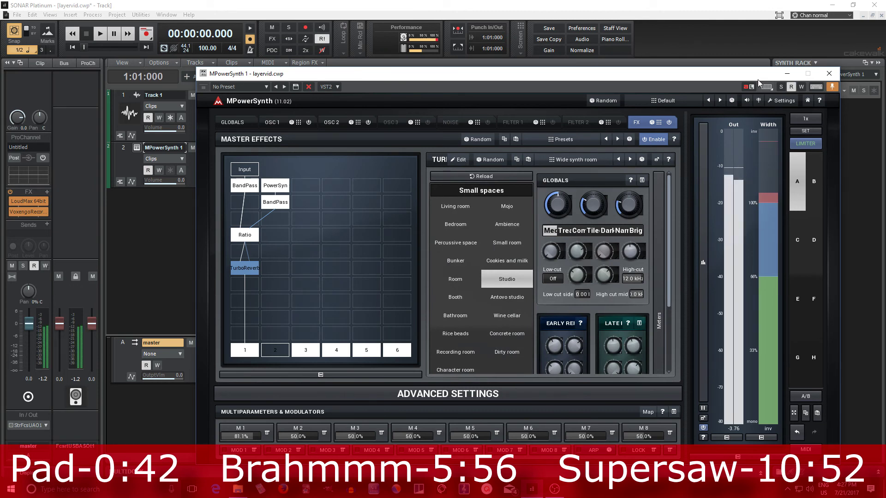
- Move the TurboReverb block down one row and review the global settings page
{"action": "left_click", "coordinate": [657, 160]}
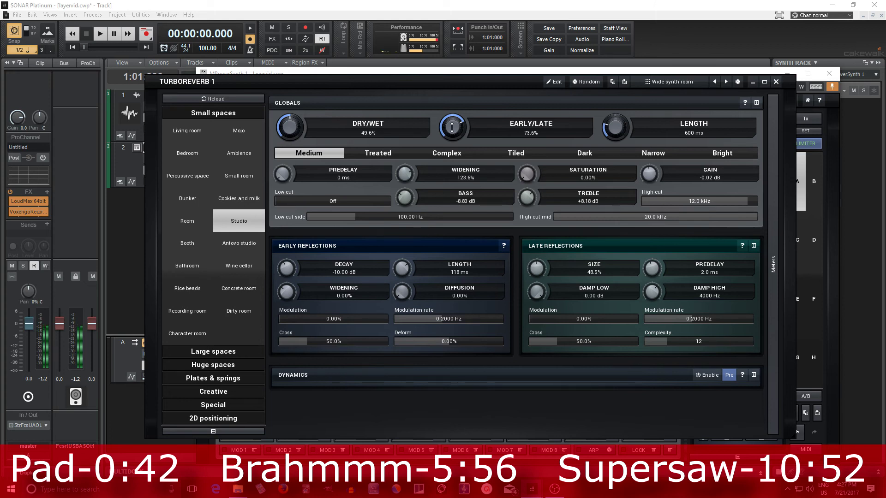
{"action": "left_click", "coordinate": [776, 83]}
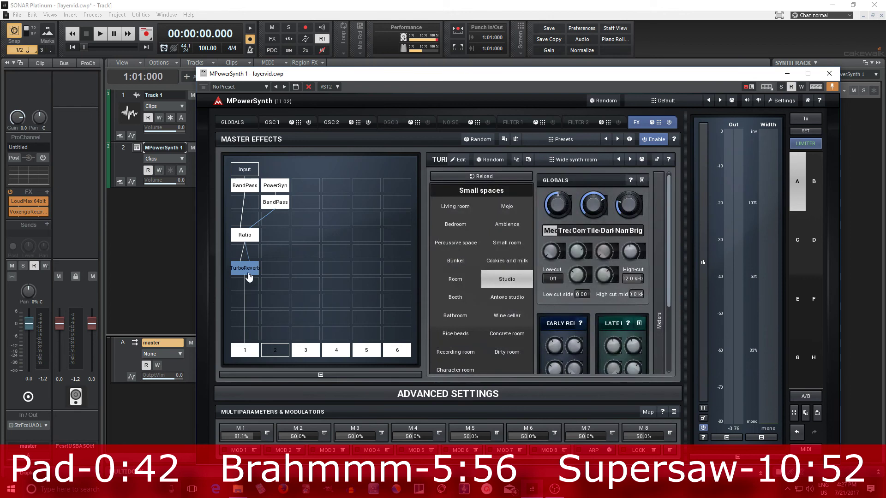
{"action": "left_click_drag", "start_coordinate": [248, 276], "coordinate": [248, 283]}
{"action": "left_click", "coordinate": [233, 123]}
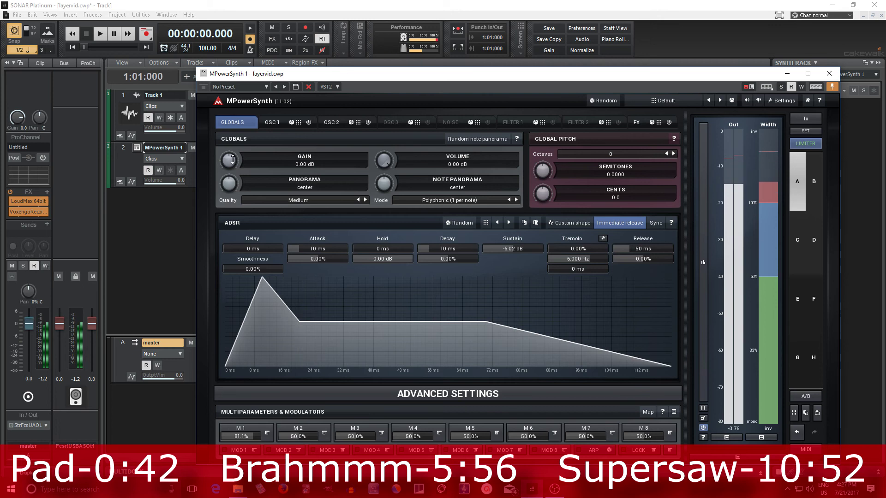
{"action": "left_click", "coordinate": [642, 123]}
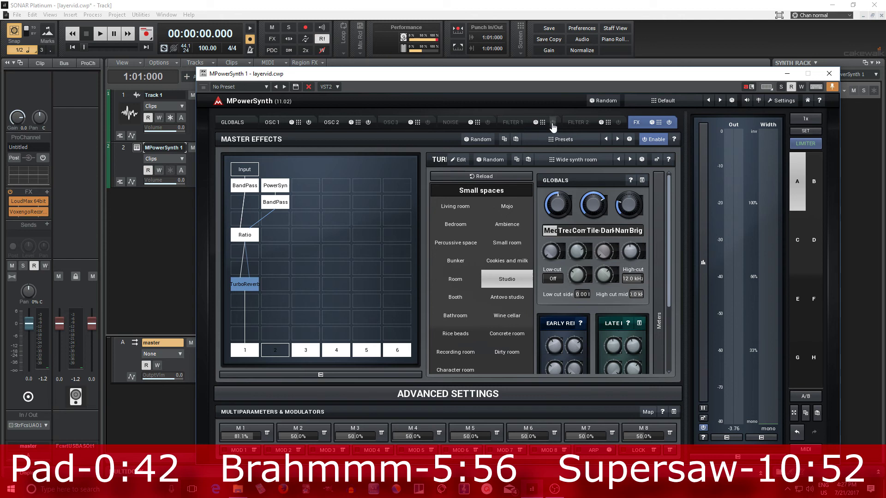
{"action": "left_click", "coordinate": [278, 186]}
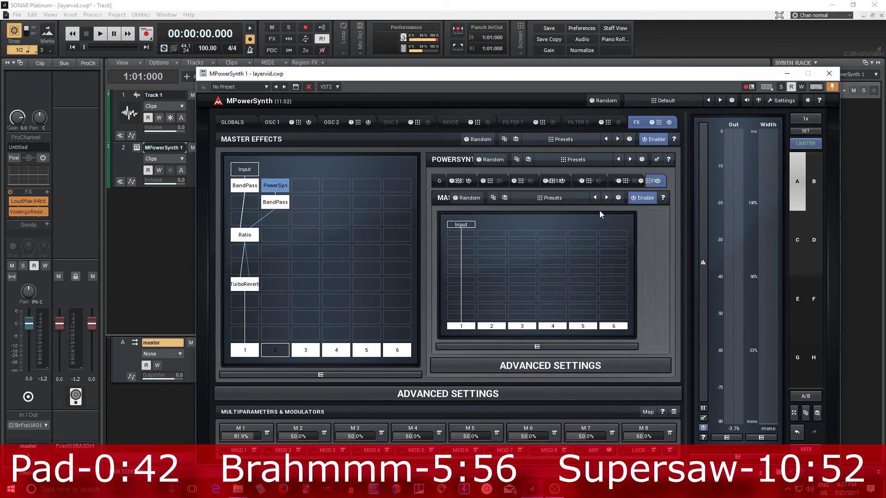
- Insert a Wobbler between Ratio and TurboReverb and sweep its 800 Hz filter to audition it
{"action": "left_click", "coordinate": [656, 159]}
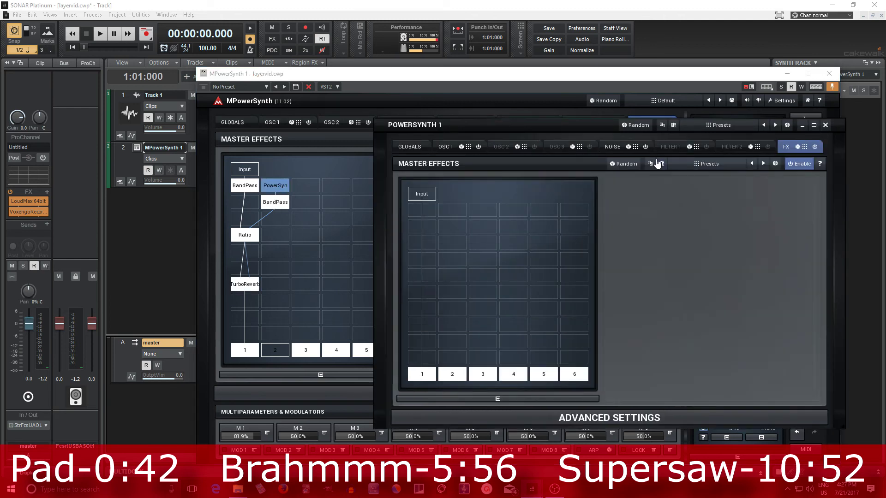
{"action": "left_click", "coordinate": [826, 126]}
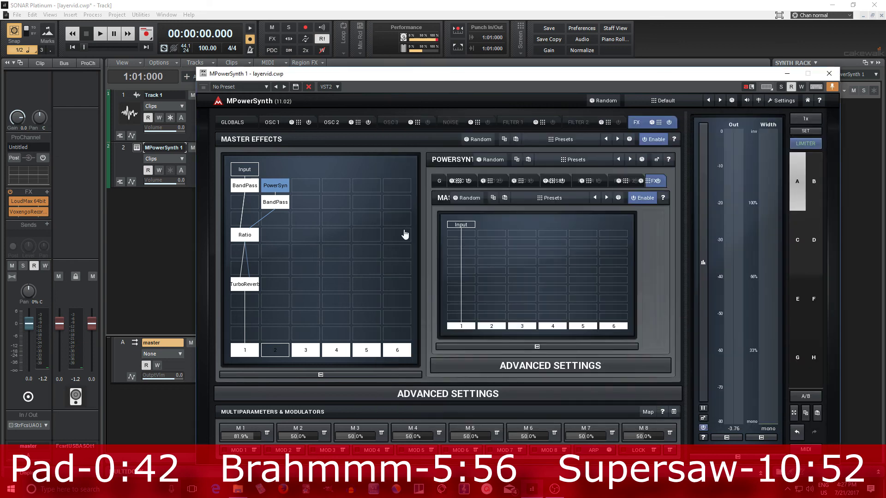
{"action": "double_click", "coordinate": [253, 272]}
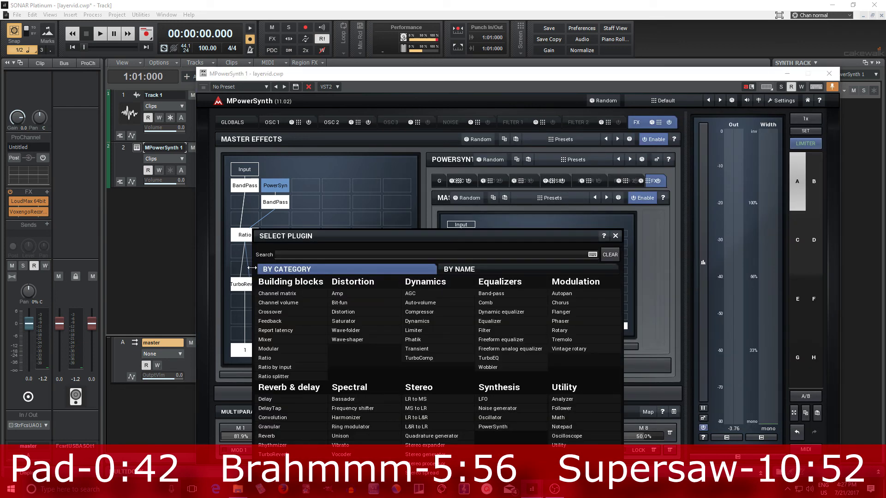
{"action": "left_click", "coordinate": [496, 368]}
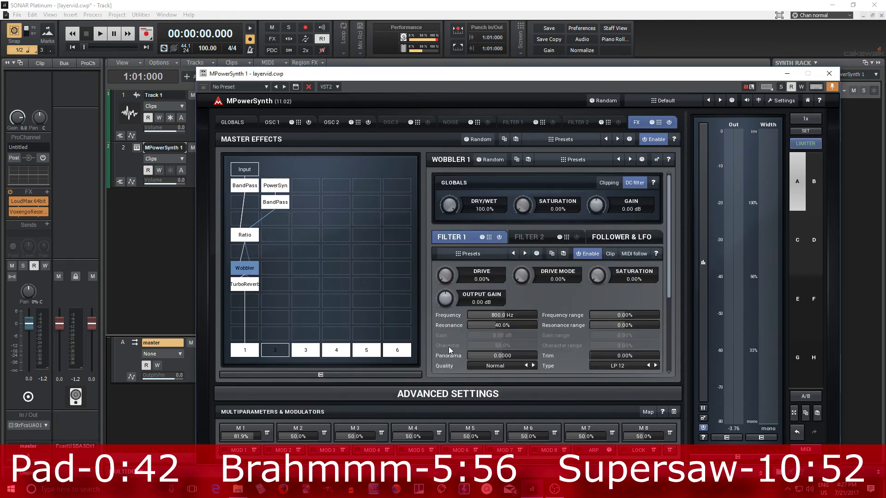
{"action": "left_click", "coordinate": [656, 159]}
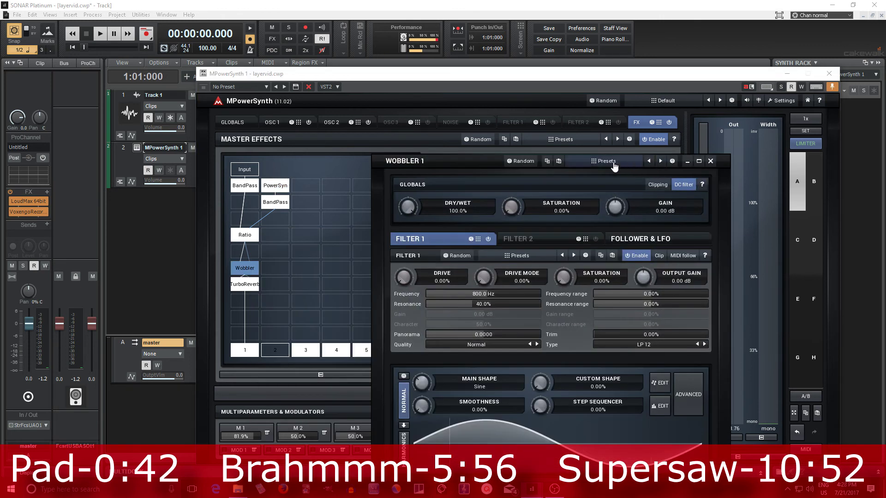
{"action": "left_click_drag", "start_coordinate": [489, 161], "coordinate": [449, 71]}
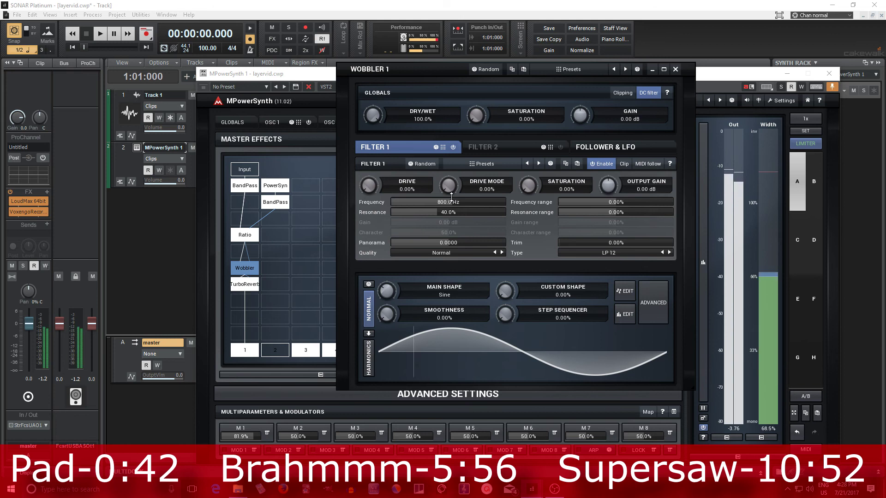
{"action": "left_click_drag", "start_coordinate": [451, 195], "coordinate": [432, 212]}
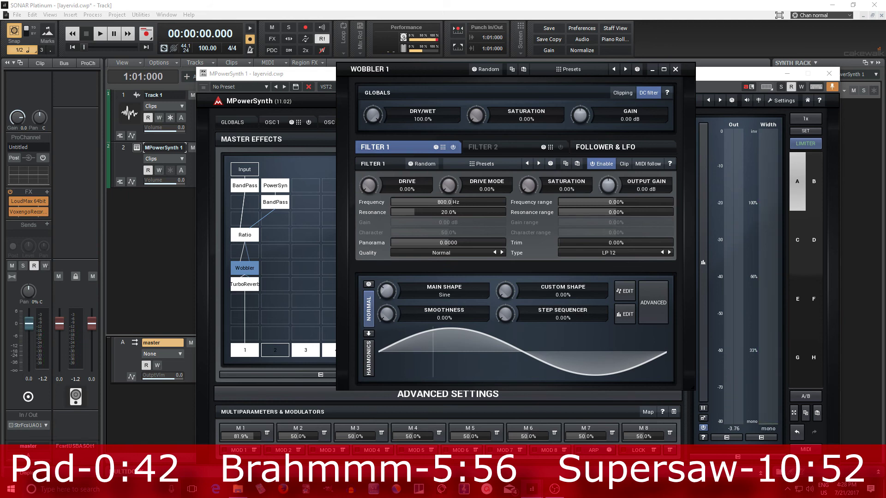
{"action": "left_click", "coordinate": [253, 452]}
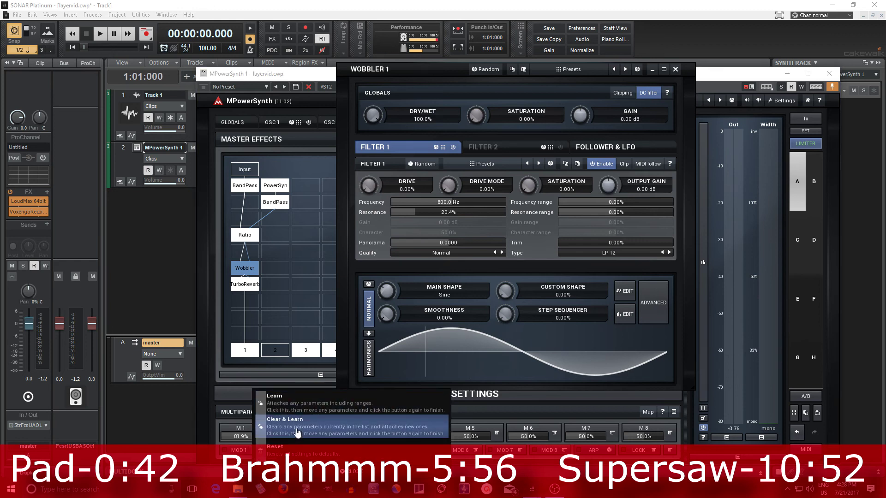
- Assign Modulator 1 to the Wobbler filter frequency with Clear & Learn
{"action": "left_click", "coordinate": [298, 433]}
{"action": "left_click", "coordinate": [455, 204]}
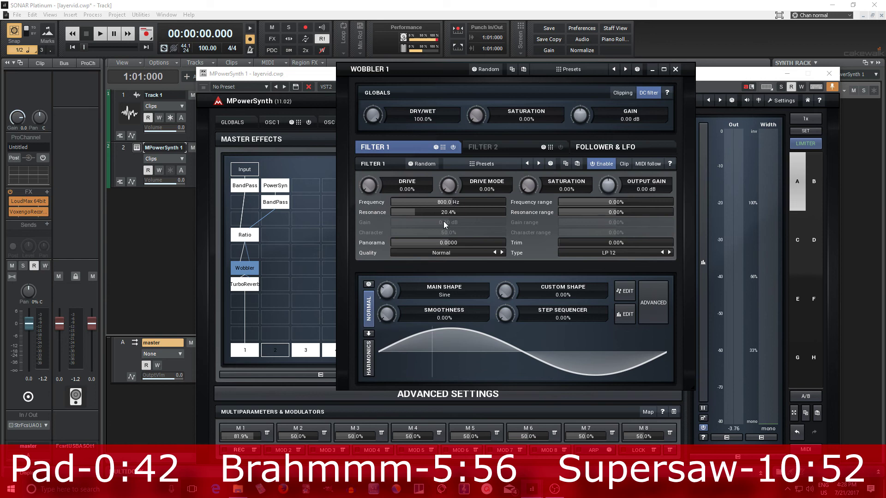
{"action": "left_click", "coordinate": [238, 454]}
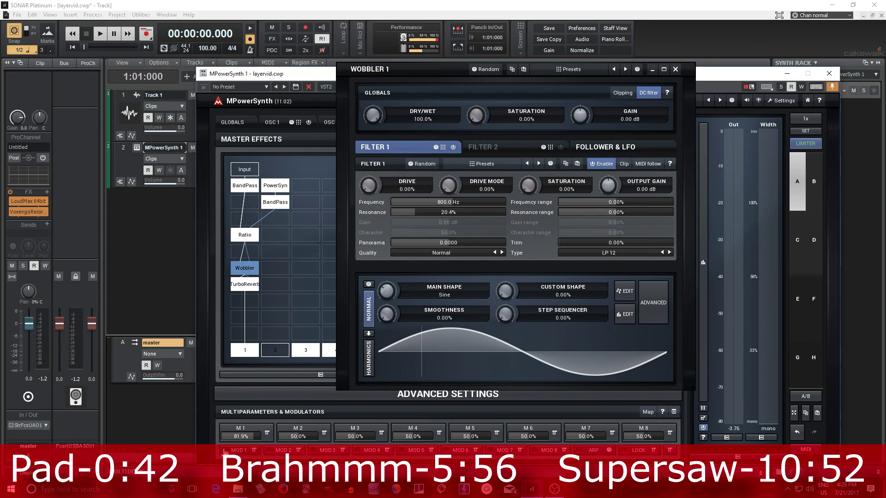
- Make Modulator 1 an envelope with 0 ms attack, silent sustain and 62.4% decay curve
{"action": "left_click", "coordinate": [254, 450]}
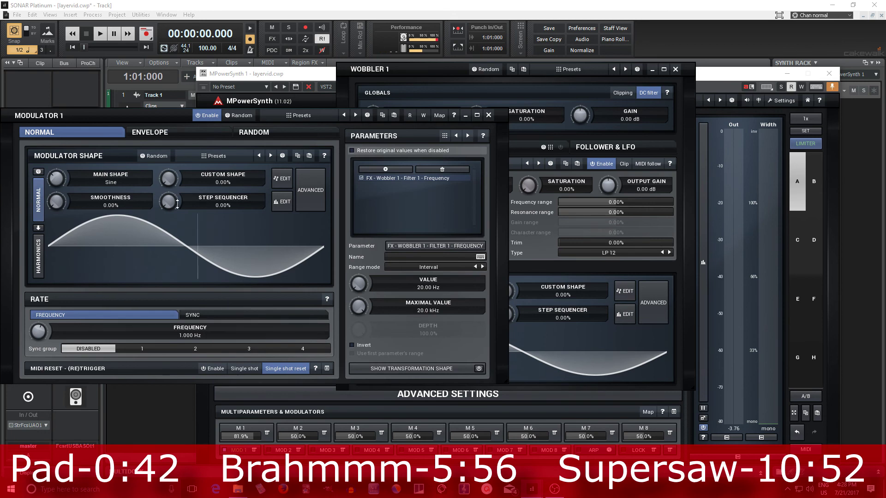
{"action": "left_click", "coordinate": [197, 130]}
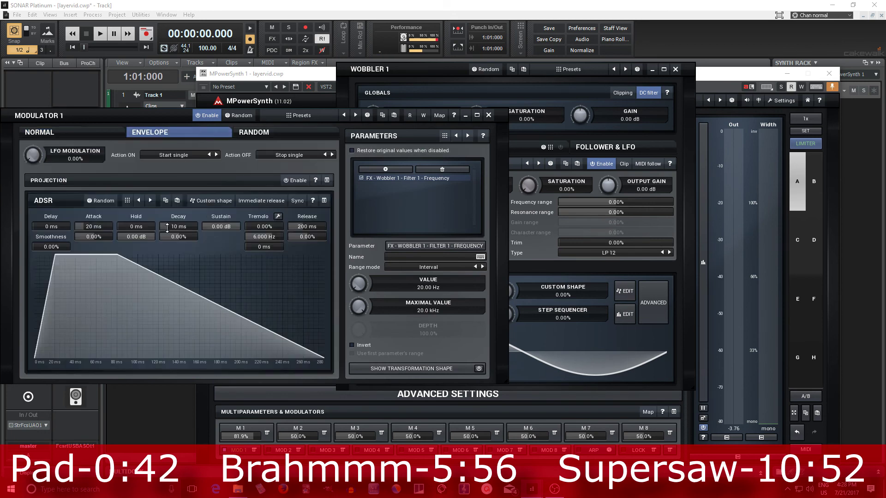
{"action": "left_click_drag", "start_coordinate": [104, 225], "coordinate": [105, 235]}
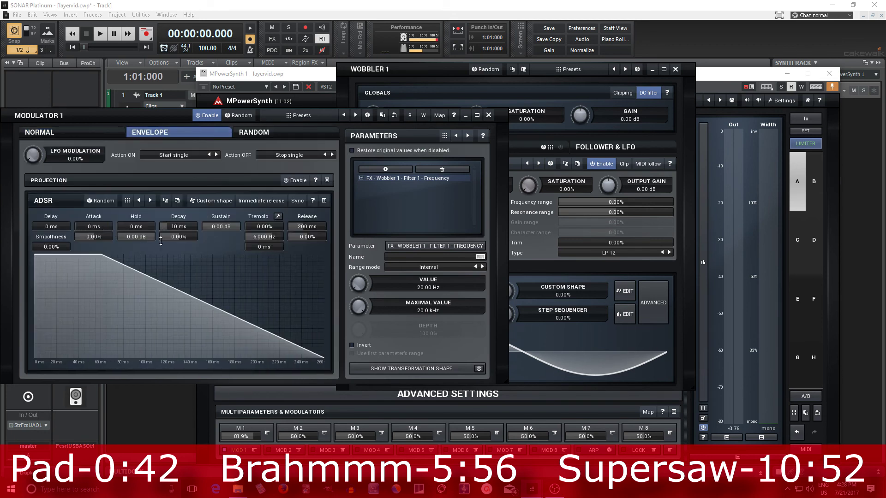
{"action": "left_click_drag", "start_coordinate": [212, 227], "coordinate": [178, 213]}
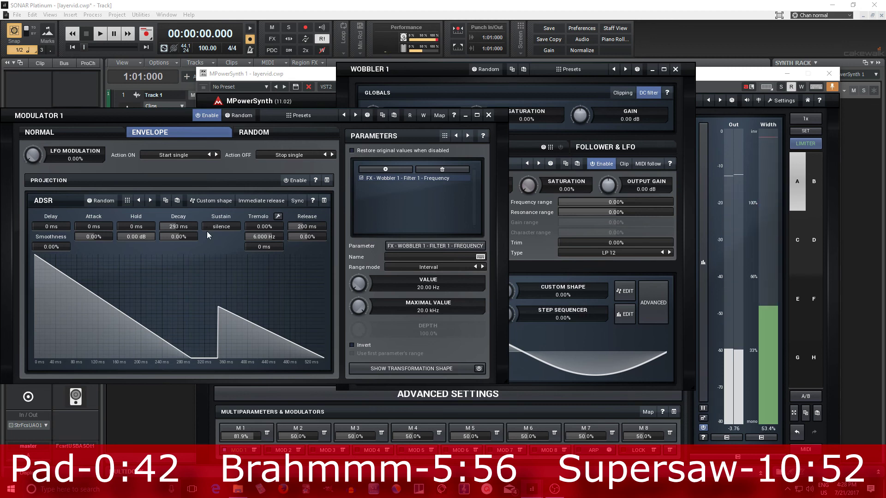
{"action": "left_click_drag", "start_coordinate": [188, 237], "coordinate": [188, 234]}
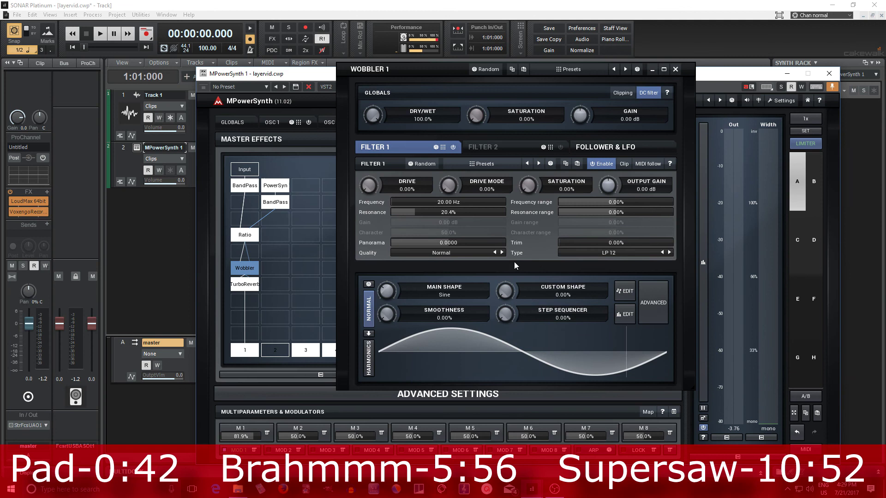
{"action": "left_click", "coordinate": [609, 257]}
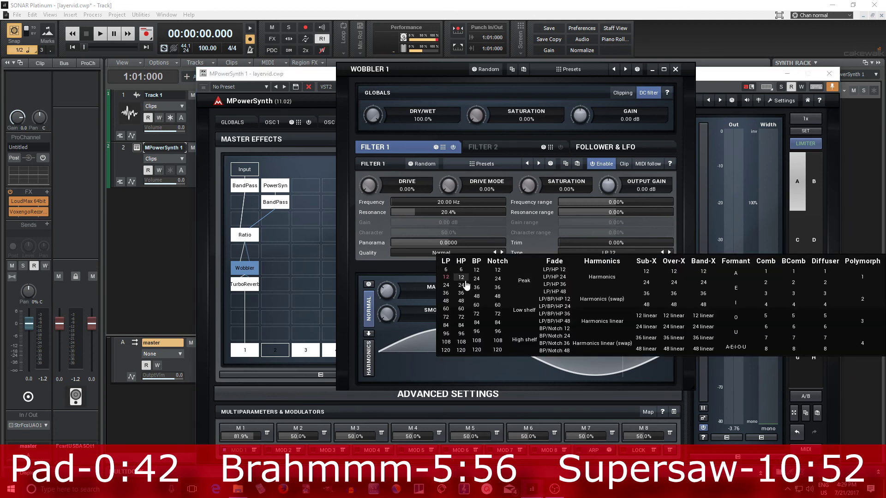
- Set the Wobbler filter to LP 24 and give Modulator 1 a 504 ms decay with 2.4% curve
{"action": "left_click", "coordinate": [452, 286]}
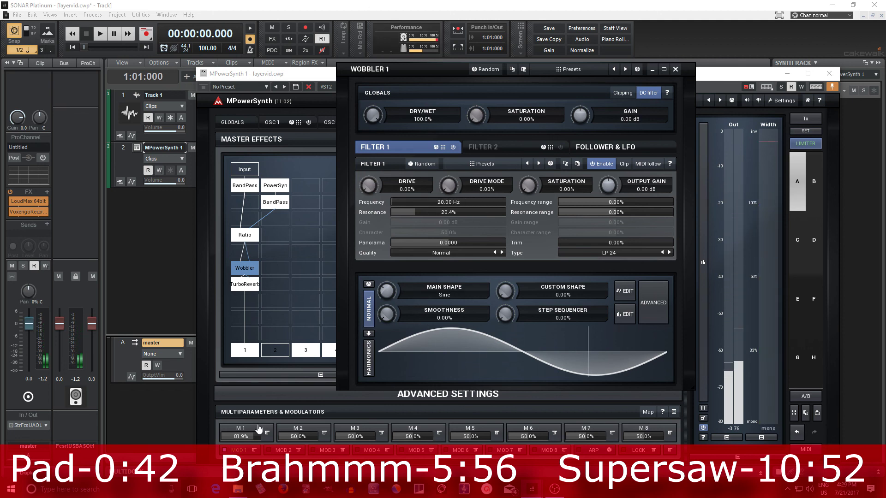
{"action": "left_click", "coordinate": [241, 433]}
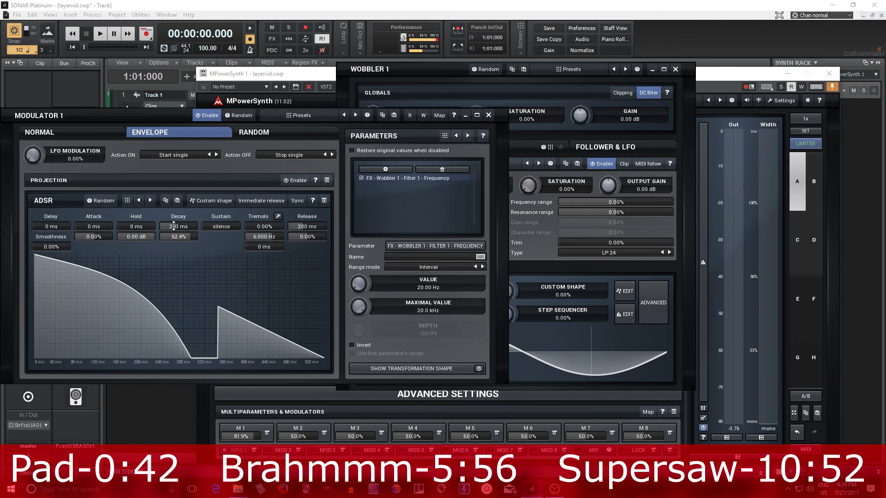
{"action": "left_click_drag", "start_coordinate": [157, 229], "coordinate": [158, 212]}
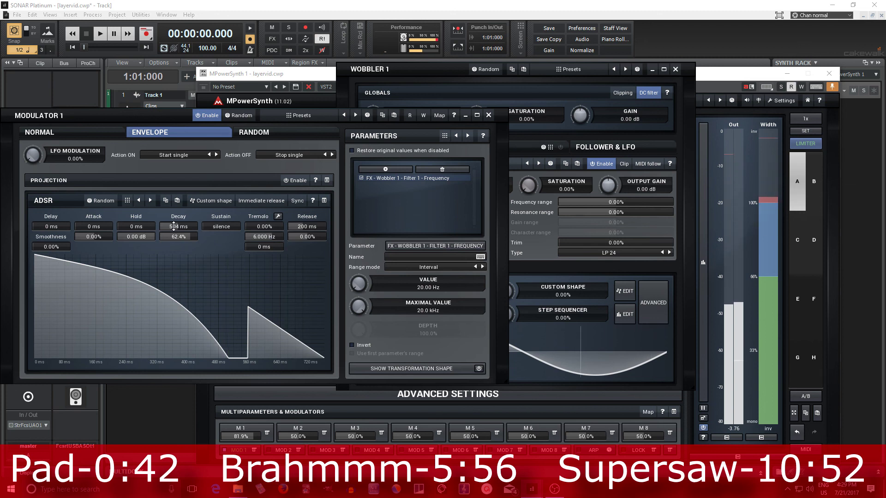
{"action": "double_click", "coordinate": [187, 237]}
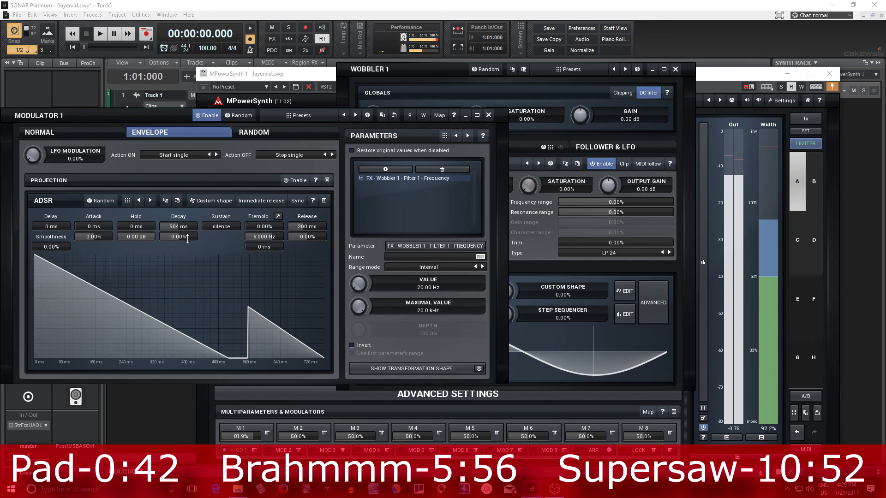
{"action": "left_click_drag", "start_coordinate": [187, 238], "coordinate": [187, 235]}
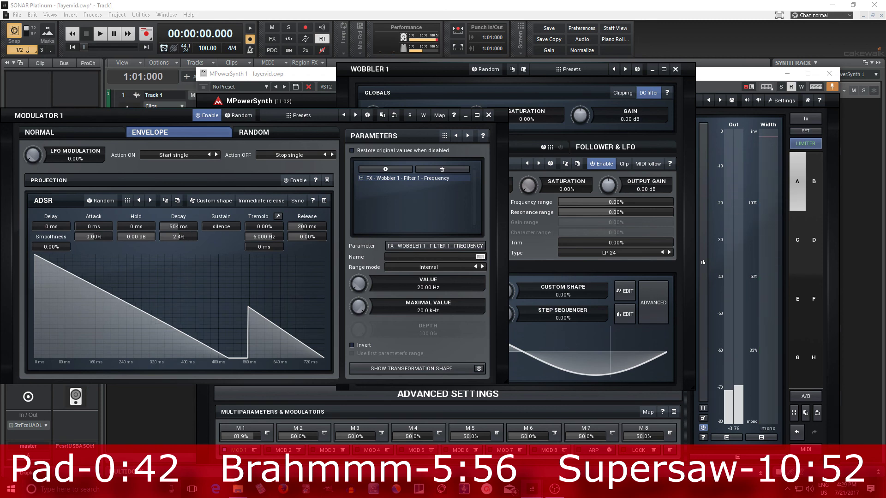
{"action": "left_click", "coordinate": [488, 115]}
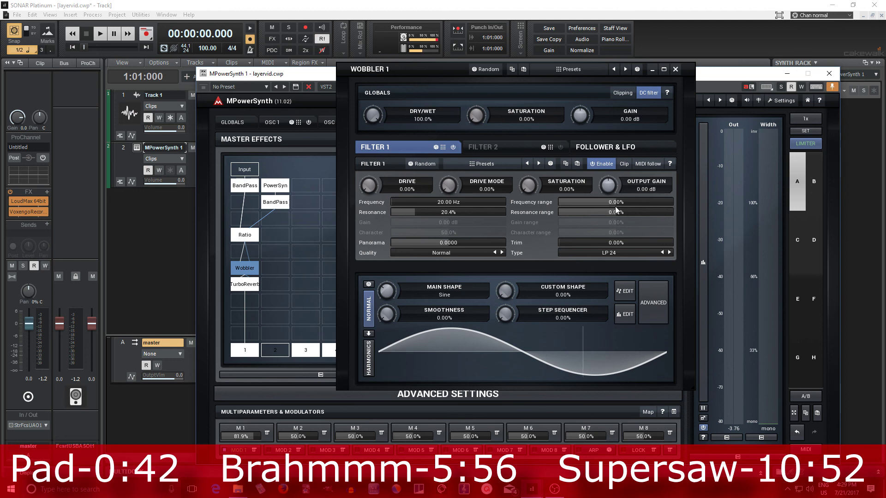
- Add drive to the Wobbler filter and set its output gain to -4.80 dB
{"action": "left_click_drag", "start_coordinate": [604, 189], "coordinate": [605, 205]}
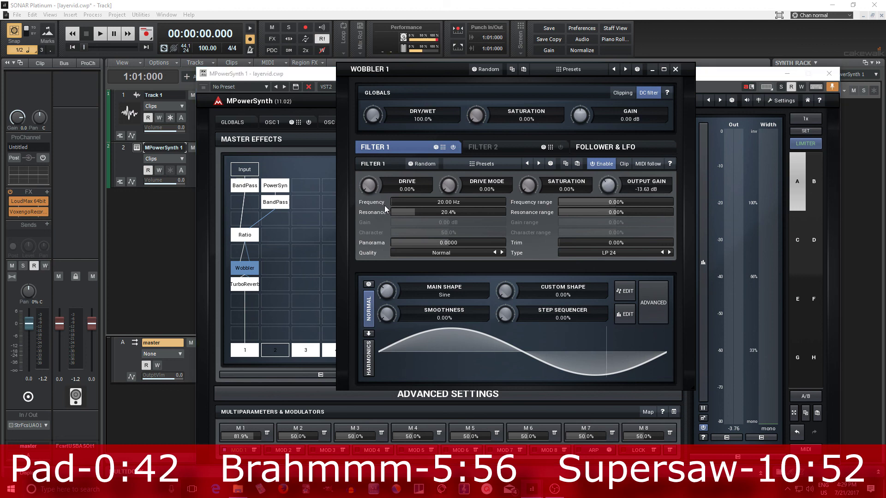
{"action": "left_click_drag", "start_coordinate": [376, 186], "coordinate": [373, 180]}
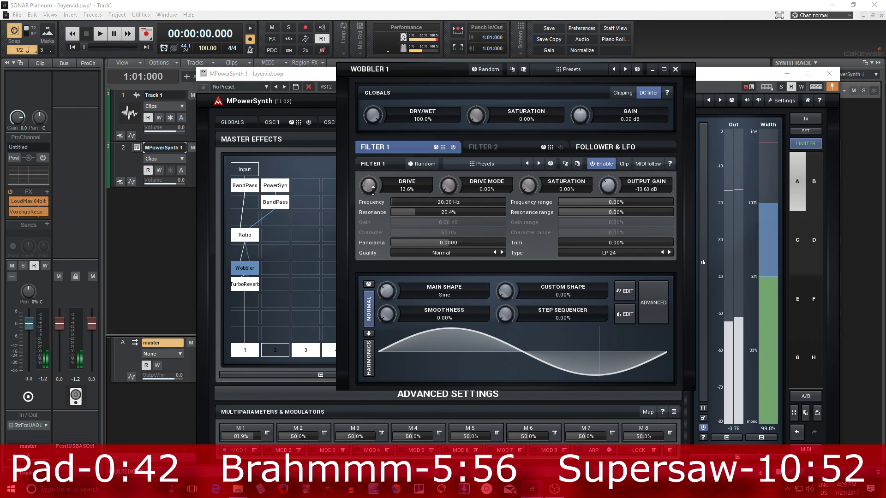
{"action": "left_click_drag", "start_coordinate": [613, 187], "coordinate": [614, 177]}
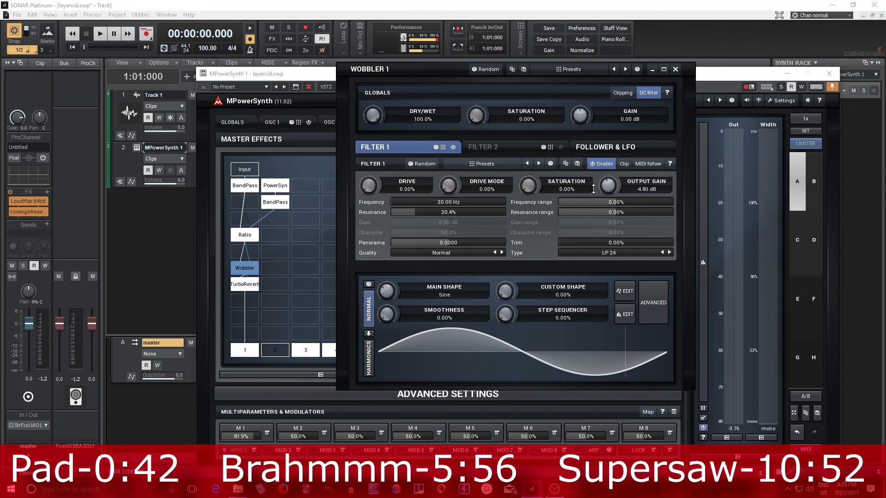
- Move the Wobbler block up one row under Ratio and show the PowerSyn layer's settings
{"action": "left_click", "coordinate": [675, 69]}
{"action": "left_click_drag", "start_coordinate": [248, 272], "coordinate": [249, 253]}
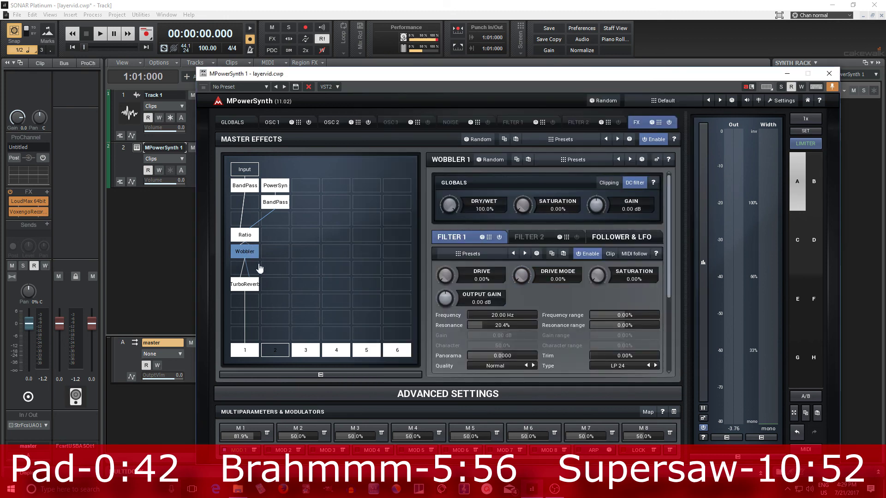
{"action": "double_click", "coordinate": [254, 269]}
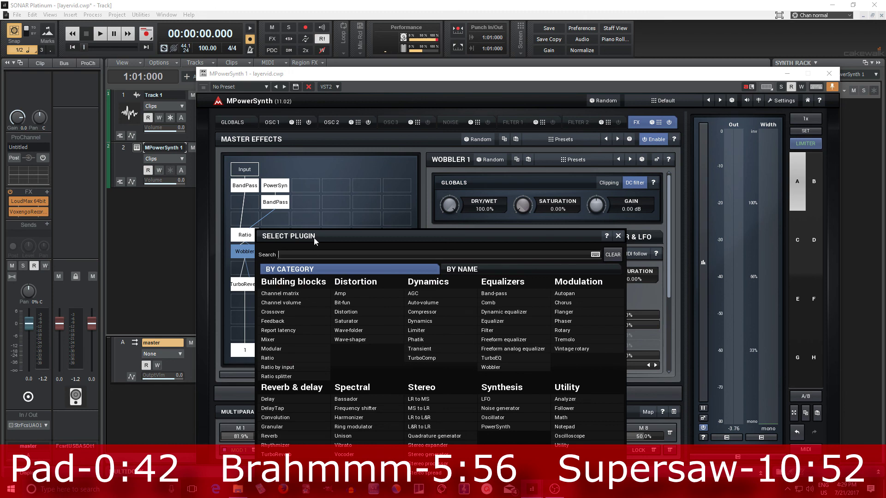
{"action": "left_click", "coordinate": [277, 186]}
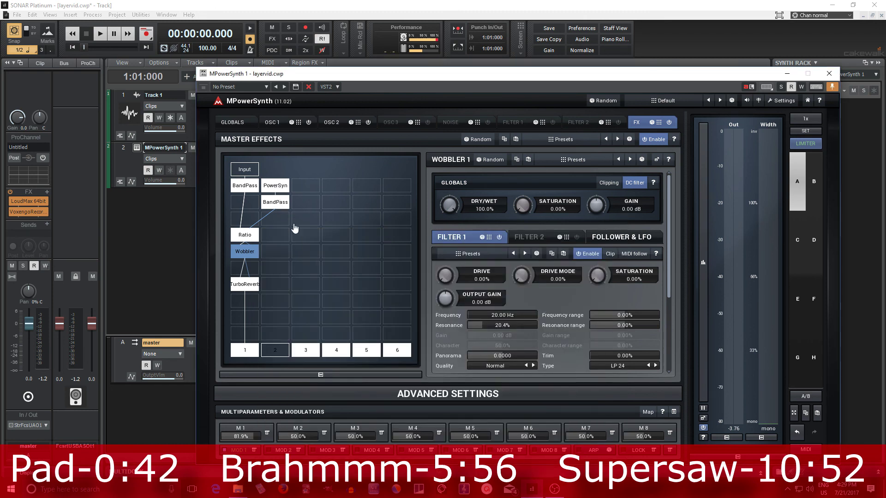
{"action": "left_click", "coordinate": [277, 187]}
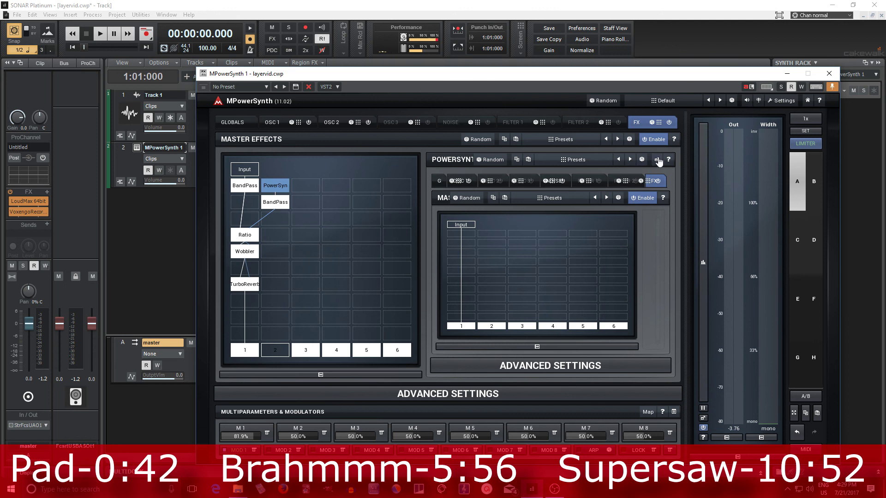
- Widen the PowerSynth layer's noise stereo width to 102.6%
{"action": "left_click", "coordinate": [656, 160]}
{"action": "left_click", "coordinate": [615, 147]}
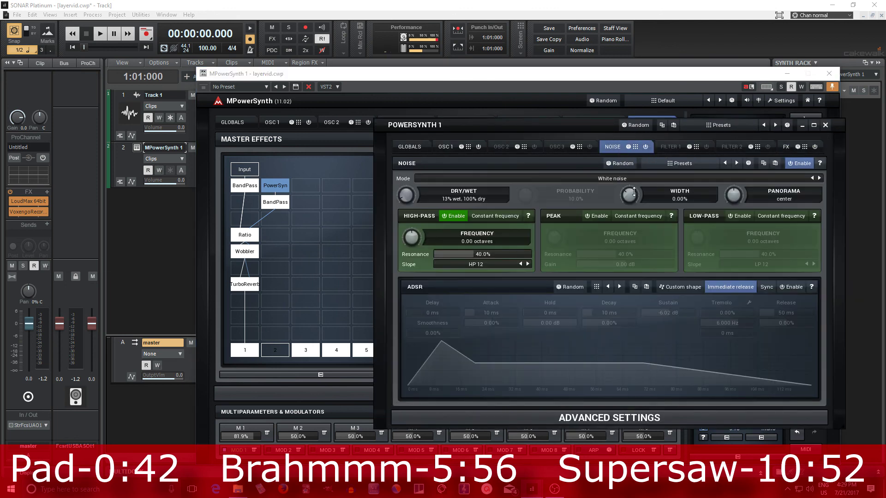
{"action": "left_click_drag", "start_coordinate": [630, 194], "coordinate": [630, 172]}
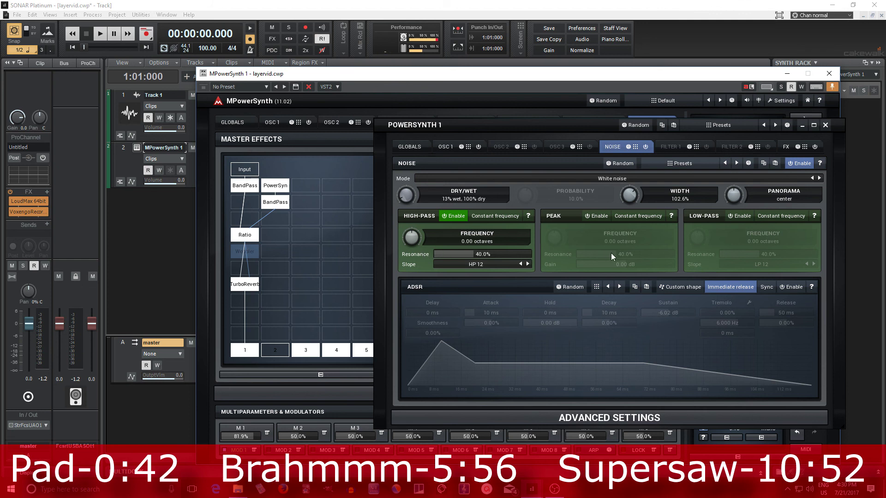
- Set OSC 1 unison widening to 60.0% and close the popped-out PowerSynth panel
{"action": "left_click", "coordinate": [279, 189]}
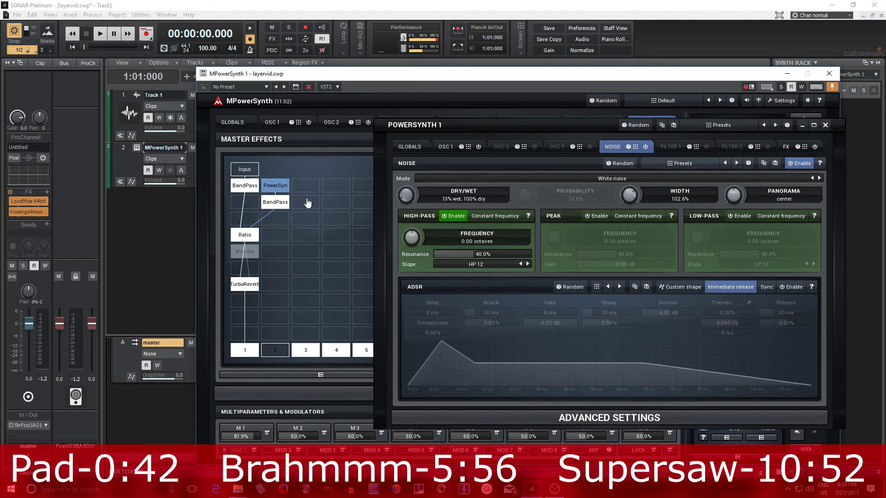
{"action": "left_click", "coordinate": [449, 148]}
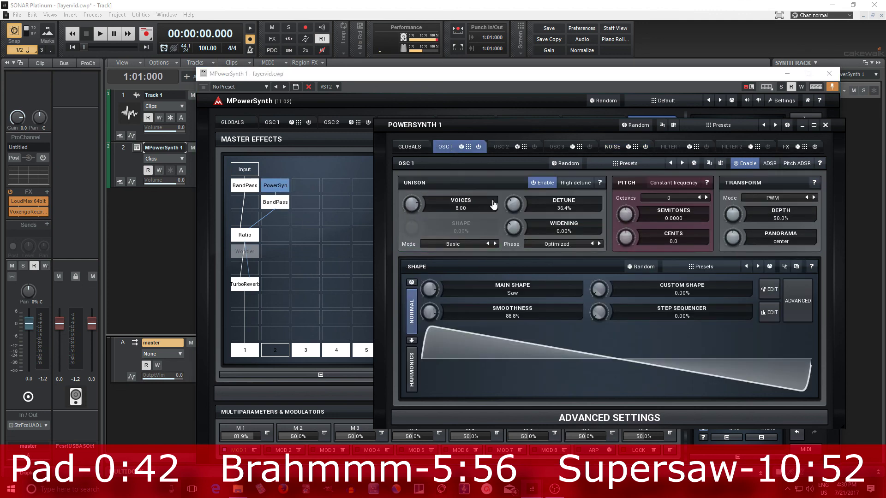
{"action": "left_click_drag", "start_coordinate": [515, 225], "coordinate": [515, 209]}
{"action": "left_click", "coordinate": [825, 125]}
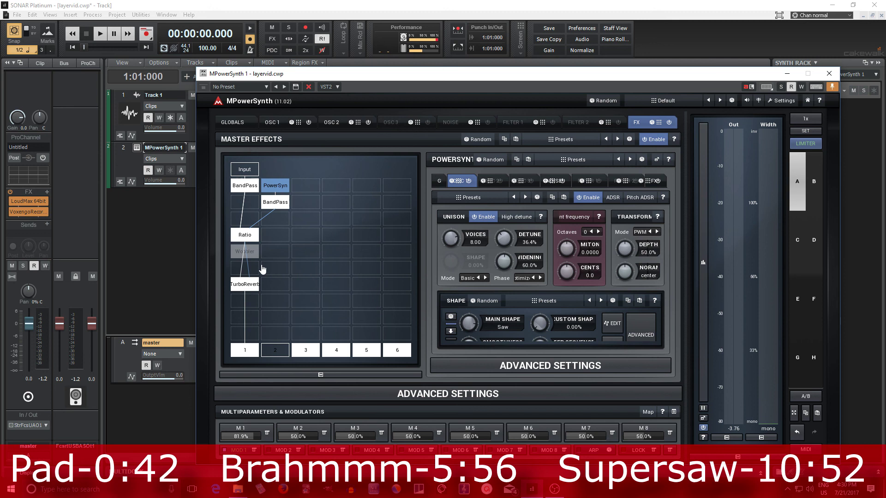